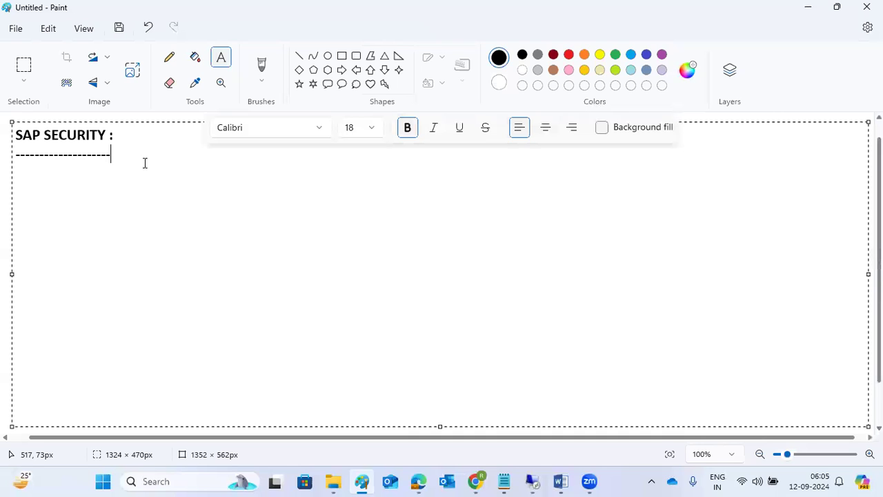
# Add the line 'SU01- User creation ,lock,unlock,reset ,copy,delete' with a 'ROLES :' heading below it
pyautogui.press('Return')
pyautogui.write('S')
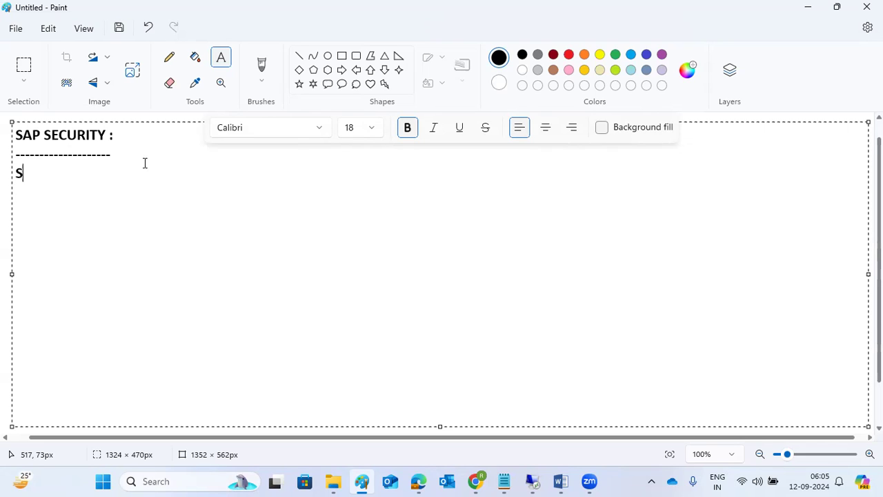
pyautogui.write('U01- we can')
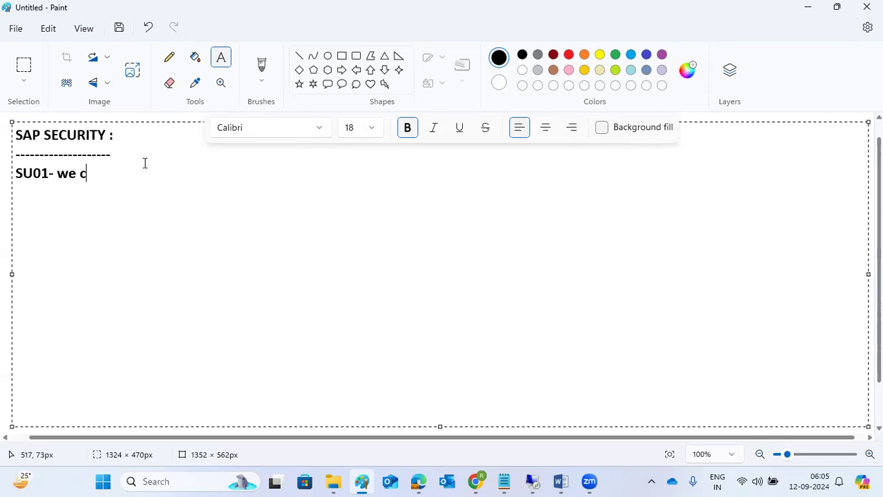
pyautogui.press('BackSpace')
pyautogui.press('BackSpace')
pyautogui.press('BackSpace')
pyautogui.press('BackSpace')
pyautogui.press('BackSpace')
pyautogui.press('BackSpace')
pyautogui.write('Usr')
pyautogui.press('BackSpace')
pyautogui.write('er creatipo')
pyautogui.press('BackSpace')
pyautogui.press('BackSpace')
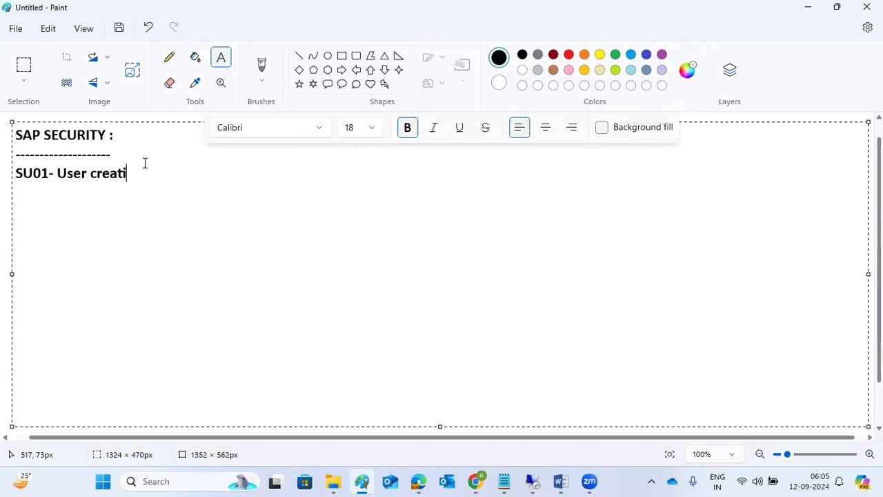
pyautogui.write('on')
pyautogui.write(',lock,unloc')
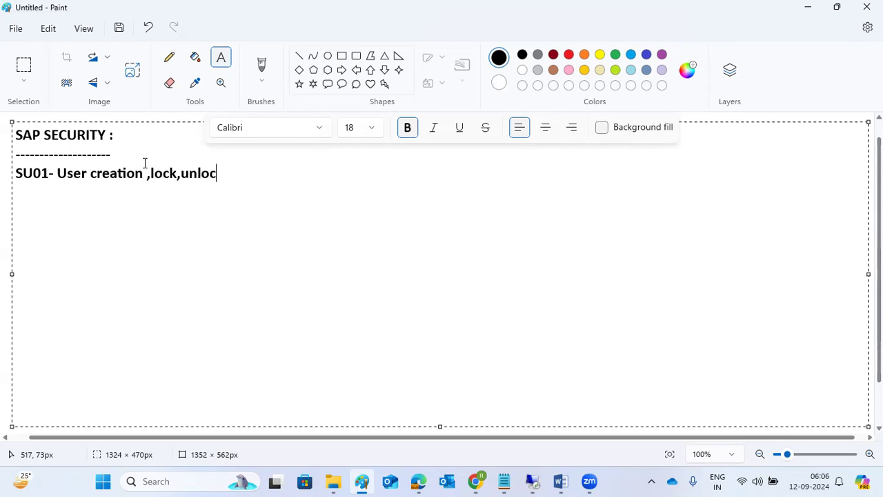
pyautogui.write('k,reset ,')
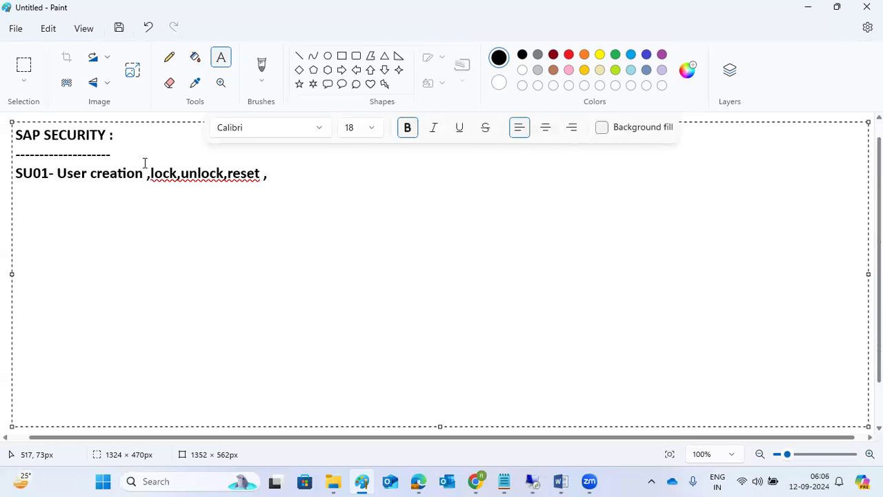
pyautogui.write('copy,delete')
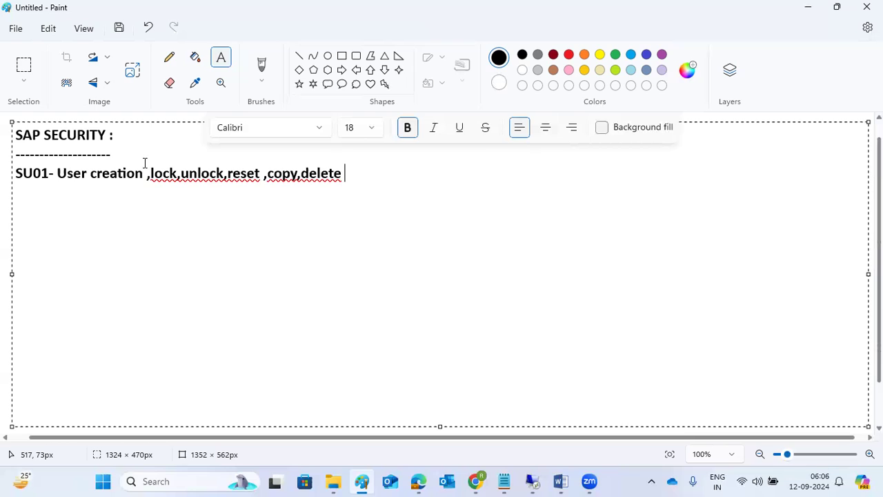
pyautogui.press('Return')
pyautogui.write('ROLES :')
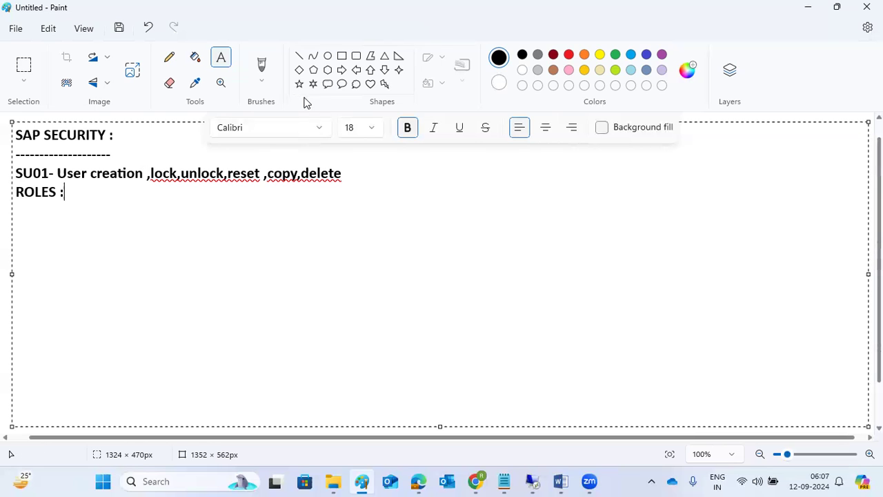
# Draw an oval beside the notes with a vertical stem hanging below it
pyautogui.click(327, 57)
pyautogui.moveTo(432, 129)
pyautogui.mouseDown()
pyautogui.moveTo(481, 164)
pyautogui.moveTo(455, 190)
pyautogui.mouseUp()
pyautogui.click(459, 199)
pyautogui.hotkey('ctrl', 'z')
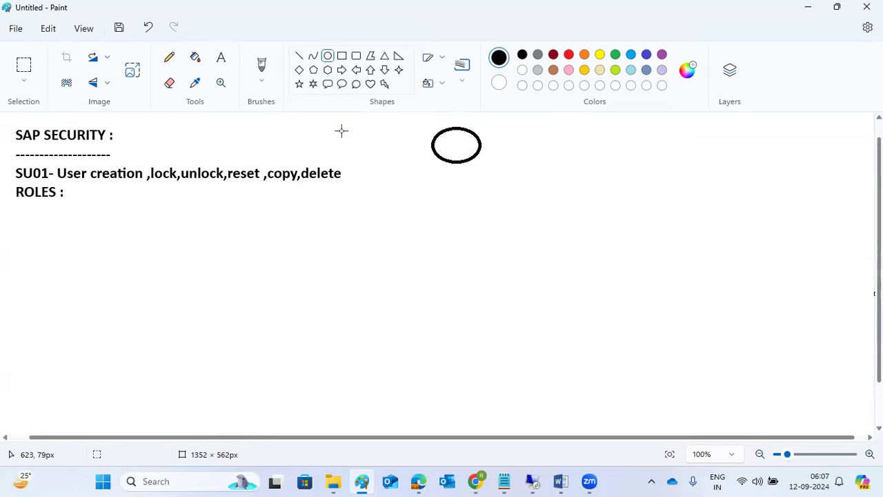
pyautogui.click(298, 56)
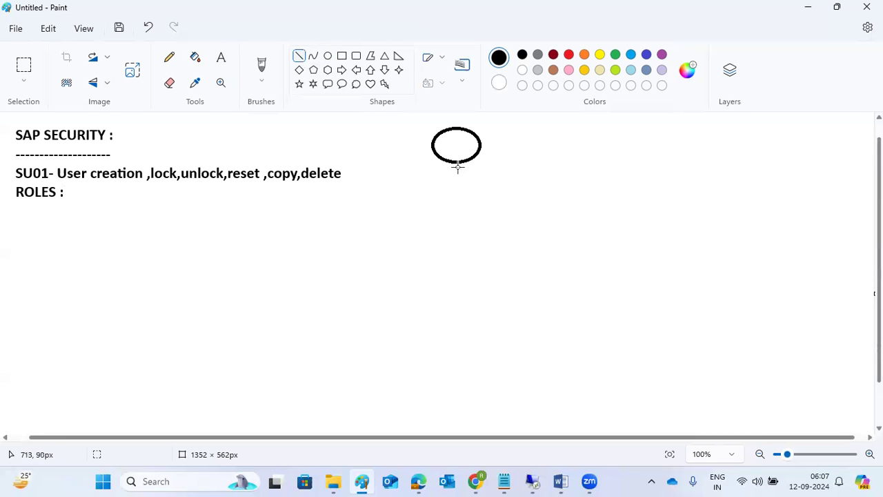
pyautogui.moveTo(453, 165); pyautogui.dragTo(453, 196)
pyautogui.click(459, 234)
# Draw a square below-left of the oval and join it to the stem with a diagonal line
pyautogui.click(341, 56)
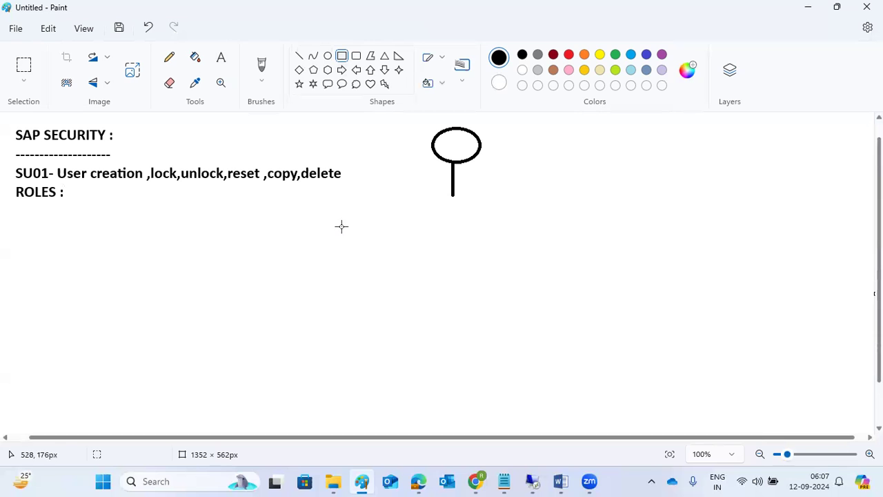
pyautogui.moveTo(328, 209); pyautogui.dragTo(376, 252)
pyautogui.click(395, 133)
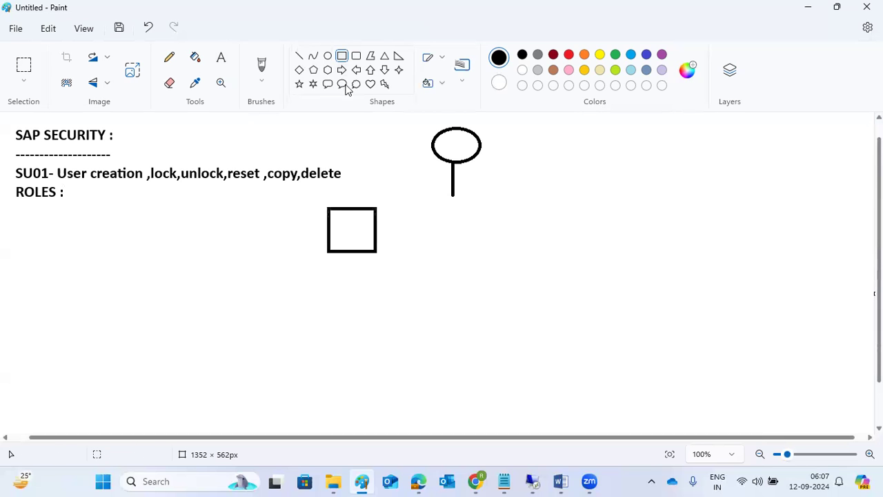
pyautogui.moveTo(372, 228)
pyautogui.mouseDown()
pyautogui.moveTo(392, 199)
pyautogui.moveTo(451, 163)
pyautogui.mouseUp()
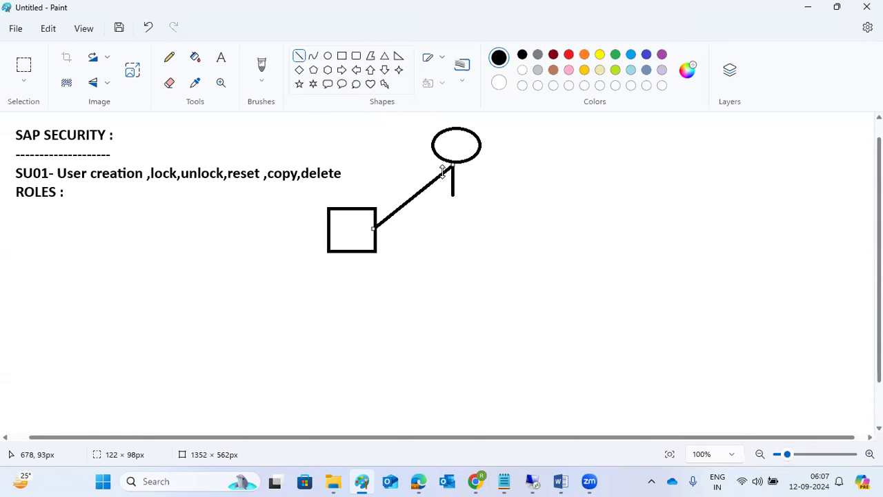
pyautogui.moveTo(461, 143); pyautogui.dragTo(458, 144)
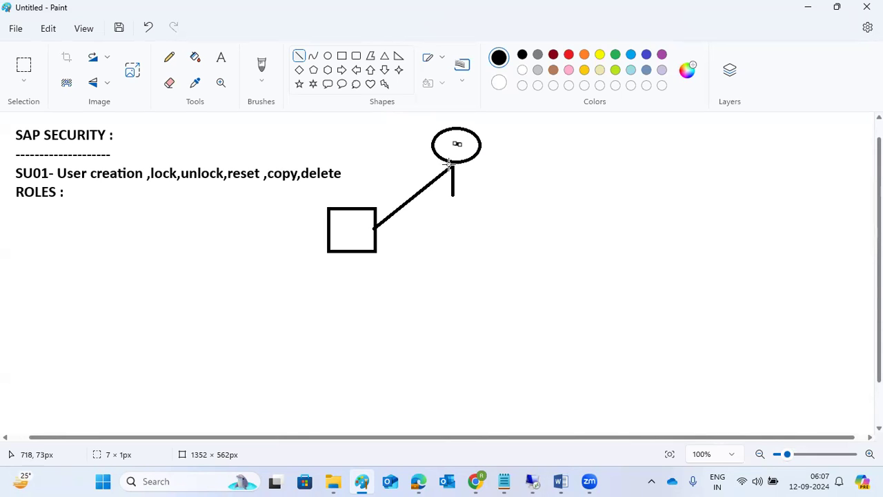
# Label the square ROLE
pyautogui.click(221, 58)
pyautogui.click(339, 228)
pyautogui.write('ROLE')
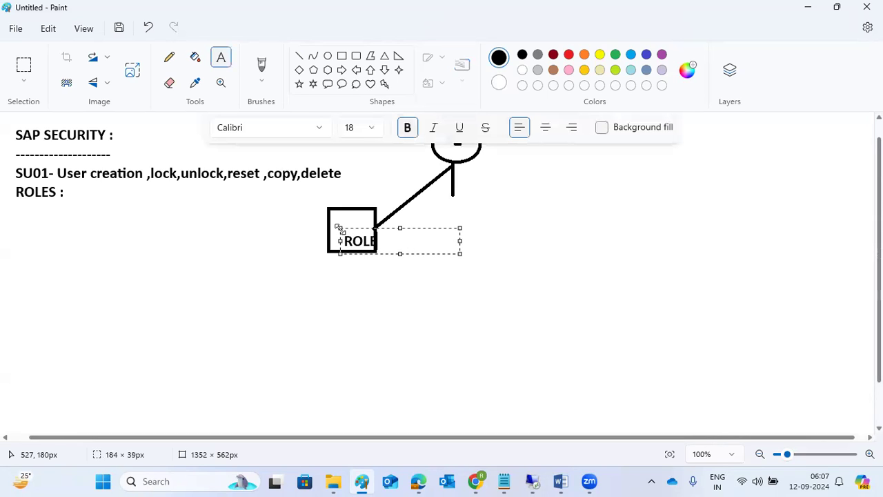
pyautogui.click(215, 264)
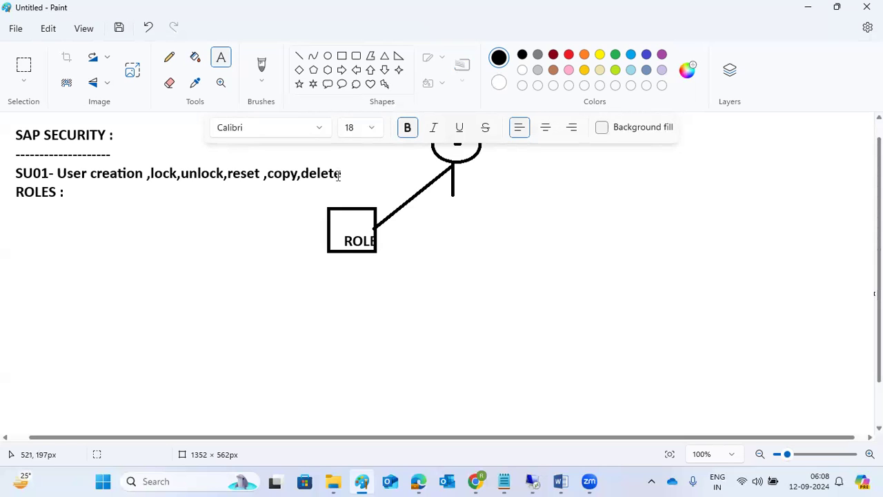
# Write PFCG beneath the 'ROLES :' heading
pyautogui.click(300, 70)
pyautogui.click(78, 193)
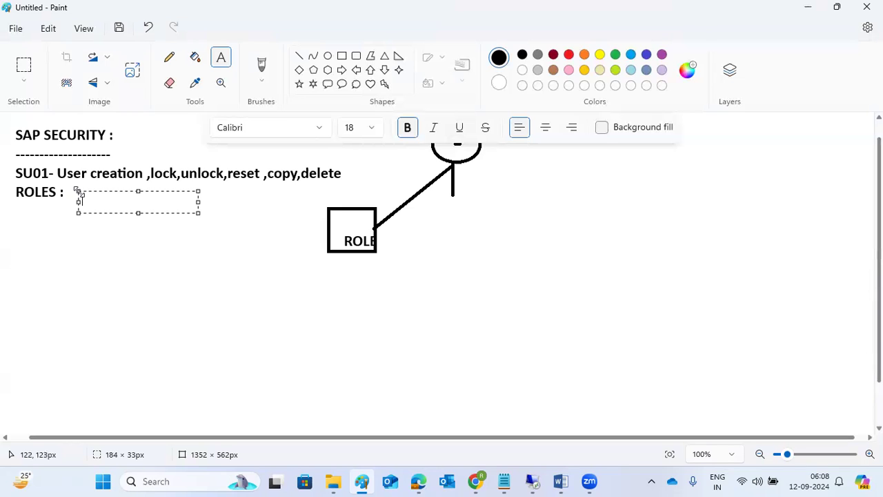
pyautogui.write('PFCG')
pyautogui.click(117, 282)
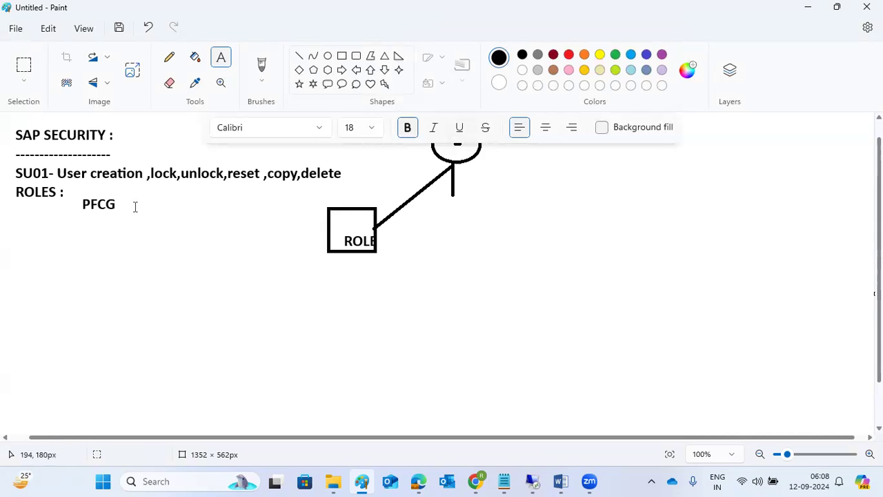
pyautogui.click(327, 56)
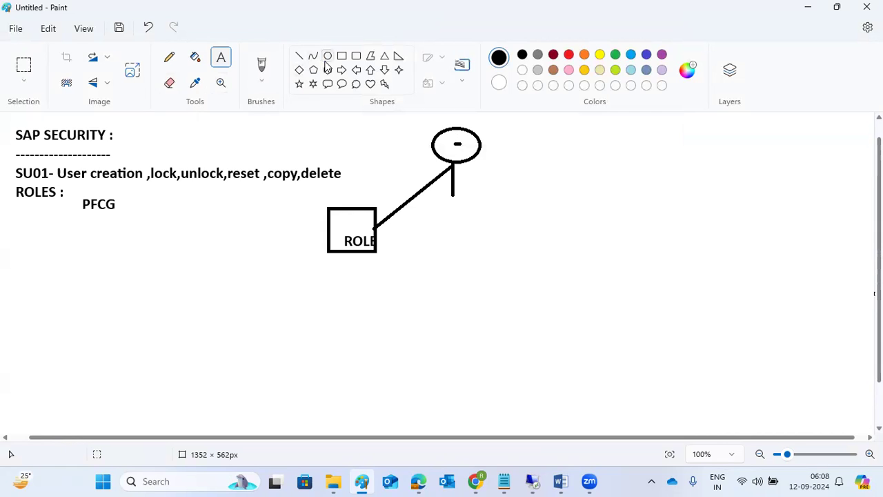
# Draw a second oval right of the ROLE square and connect them with a line
pyautogui.moveTo(493, 230); pyautogui.dragTo(548, 259)
pyautogui.click(506, 282)
pyautogui.click(298, 55)
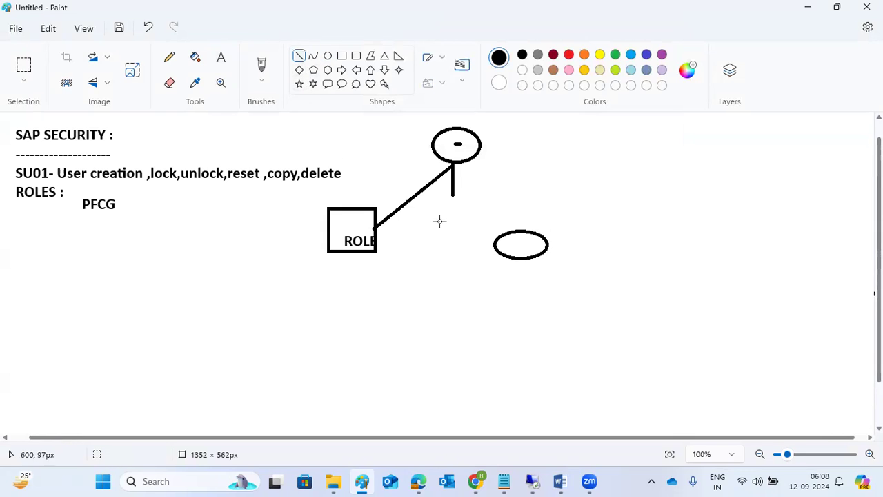
pyautogui.moveTo(494, 242); pyautogui.dragTo(374, 229)
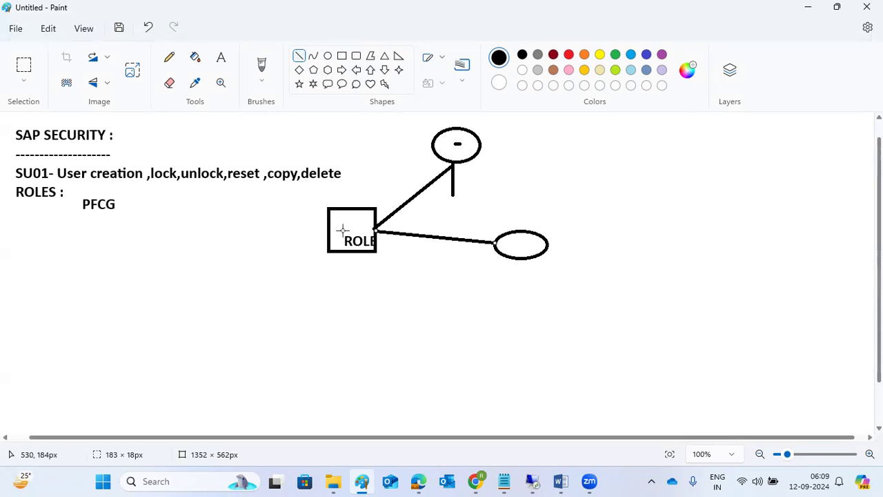
pyautogui.moveTo(511, 243); pyautogui.dragTo(519, 242)
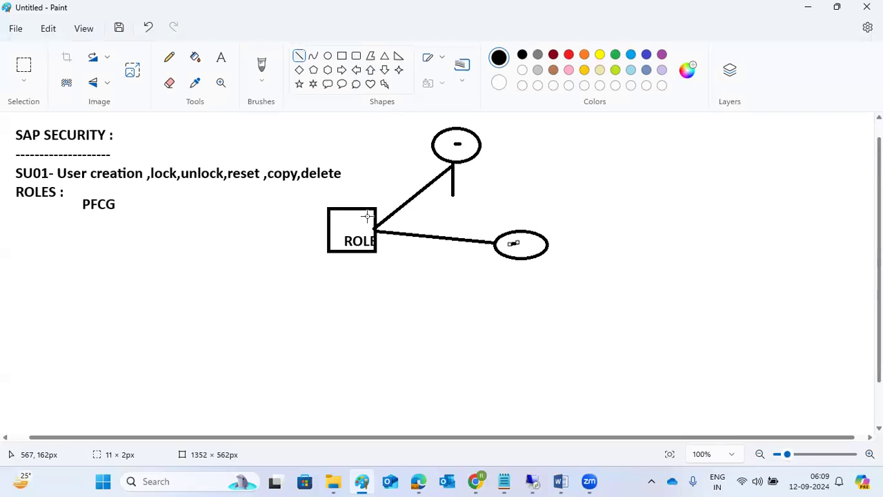
# Label the right oval AUTORI and the top oval USER
pyautogui.click(220, 58)
pyautogui.click(495, 262)
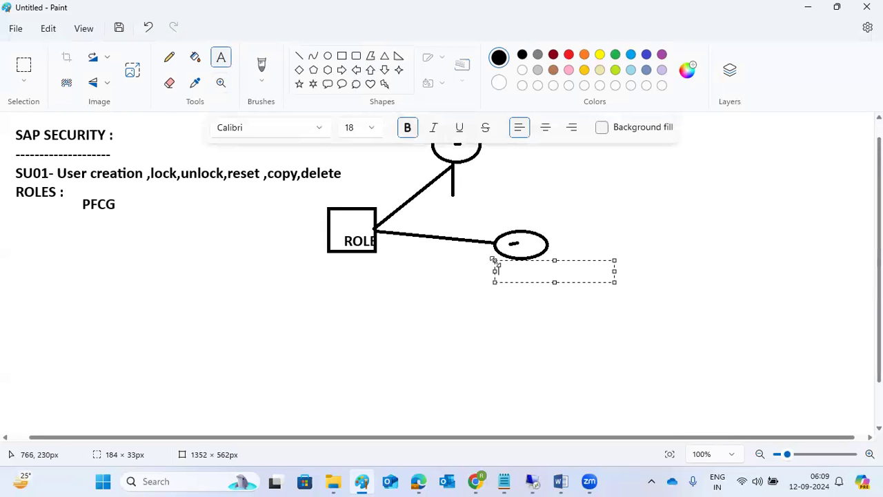
pyautogui.write('AUTORI')
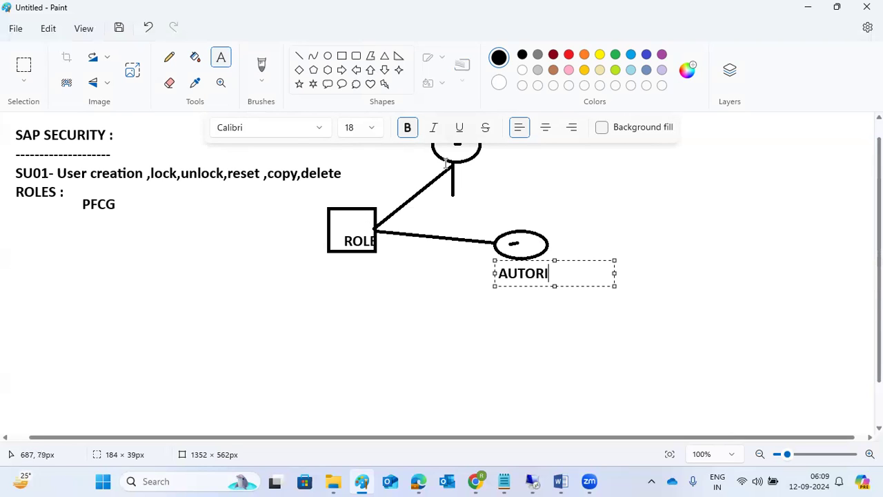
pyautogui.click(491, 156)
pyautogui.click(490, 158)
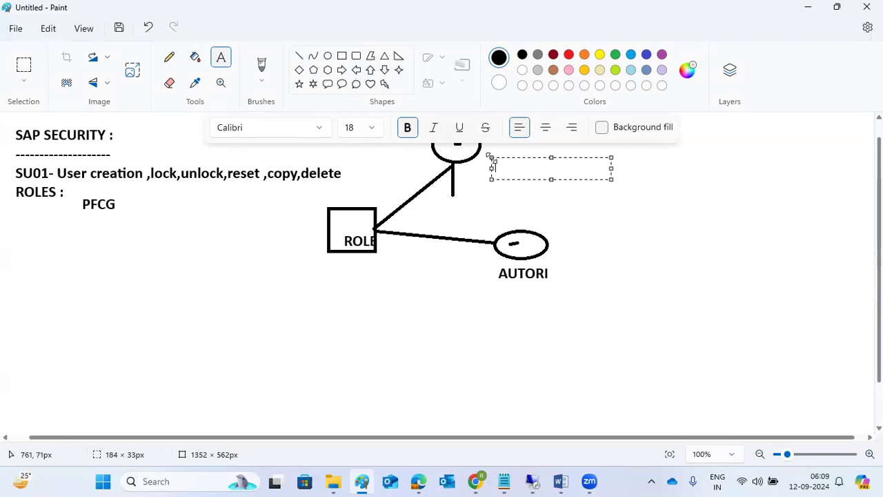
pyautogui.write('USER')
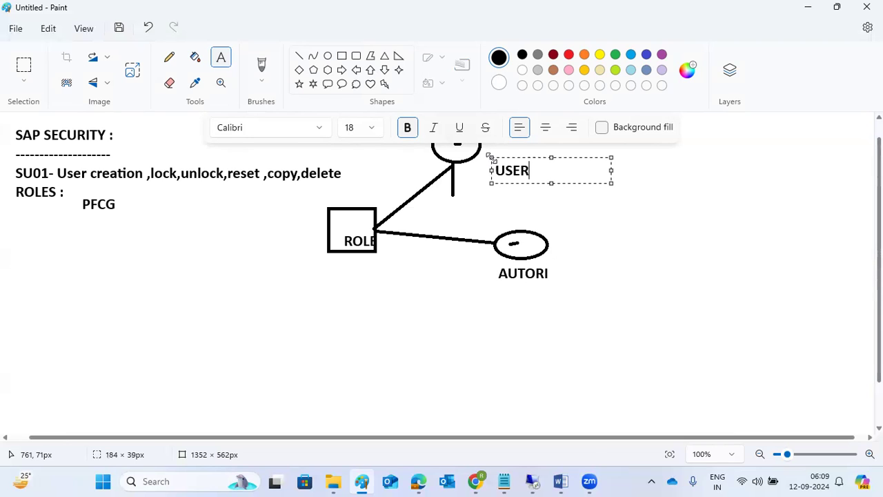
pyautogui.click(533, 481)
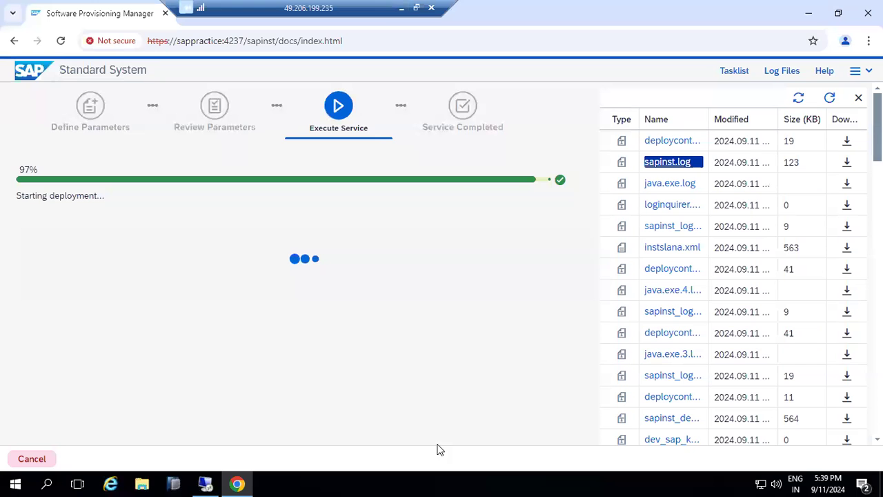
# In the remote desktop session, minimize Chrome and launch SAP Logon from its desktop icon
pyautogui.click(205, 483)
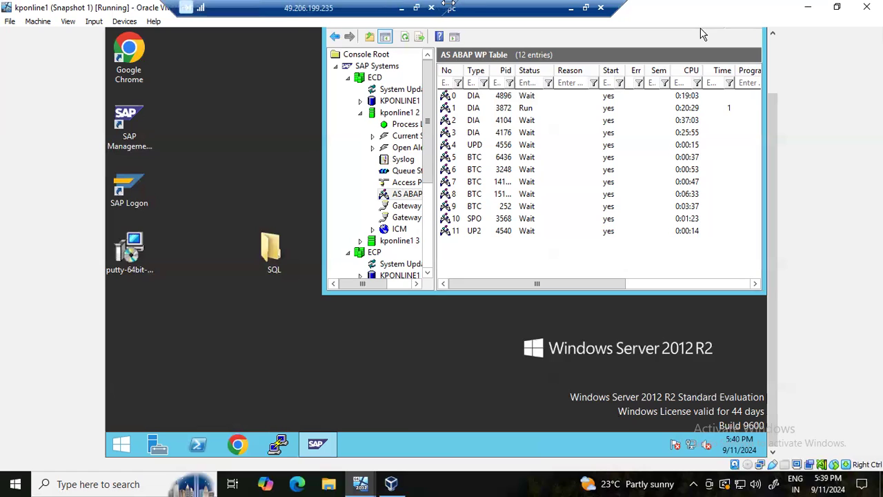
pyautogui.click(570, 9)
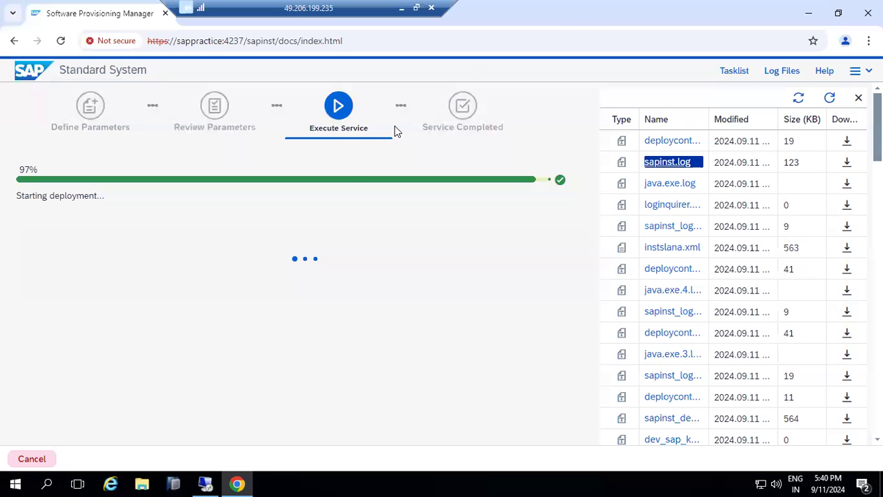
pyautogui.click(812, 11)
pyautogui.doubleClick(273, 231)
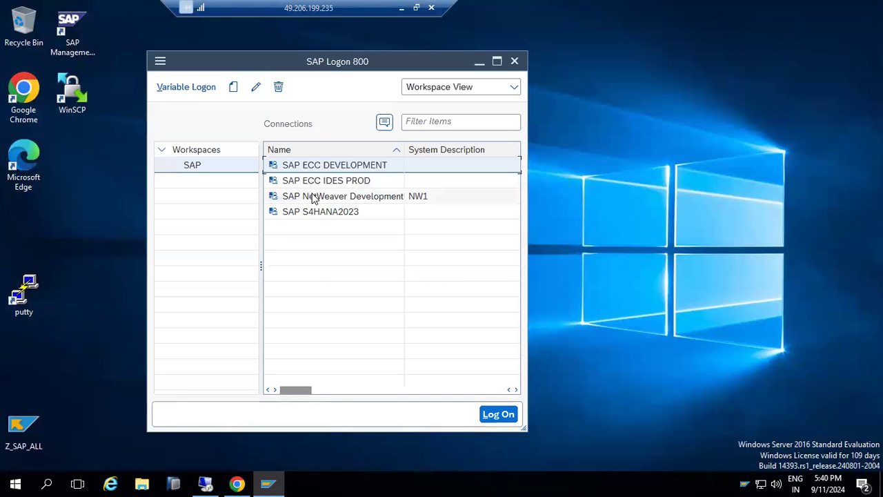
# Log on to NW1 client 001 as user basis and dismiss the license expiration notice
pyautogui.doubleClick(313, 199)
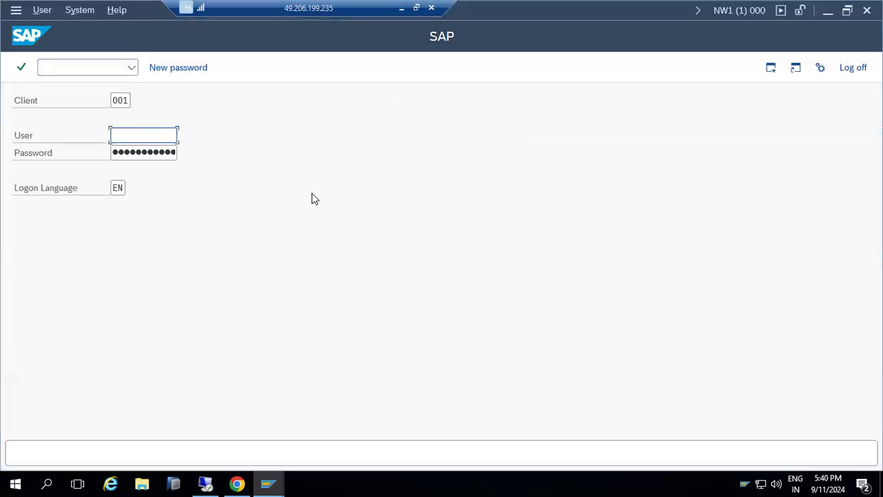
pyautogui.write('basis')
pyautogui.press('Tab')
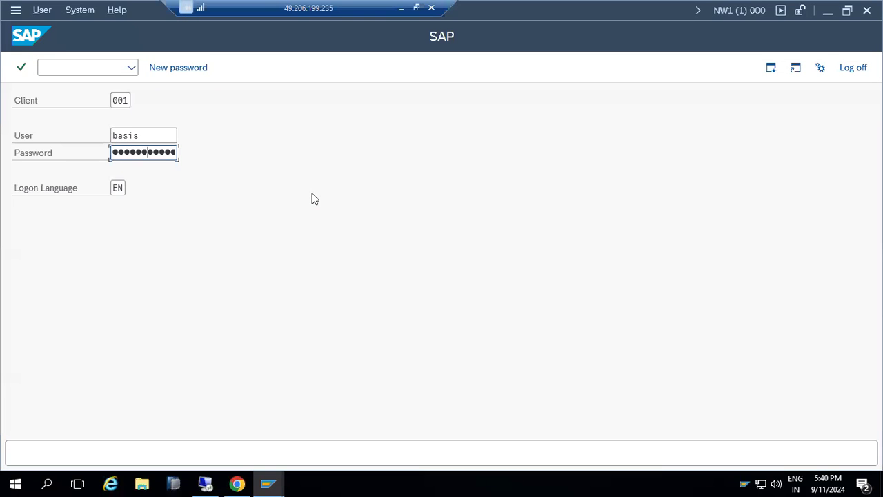
pyautogui.press('Return')
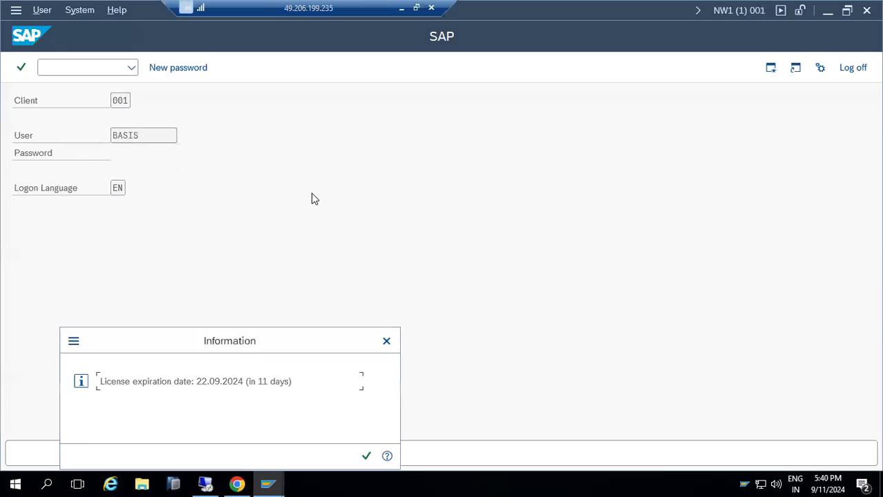
pyautogui.press('Return')
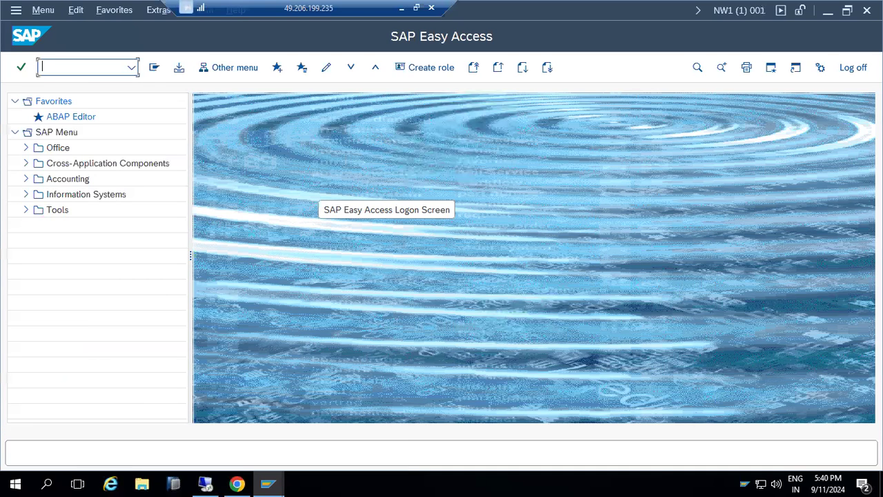
# Start creating user DEMO01 in SU01
pyautogui.click(312, 194)
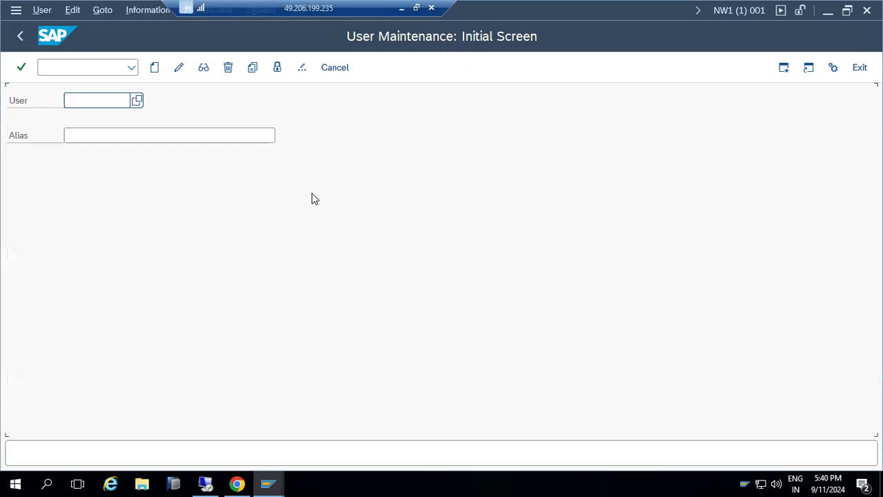
pyautogui.write('demo')
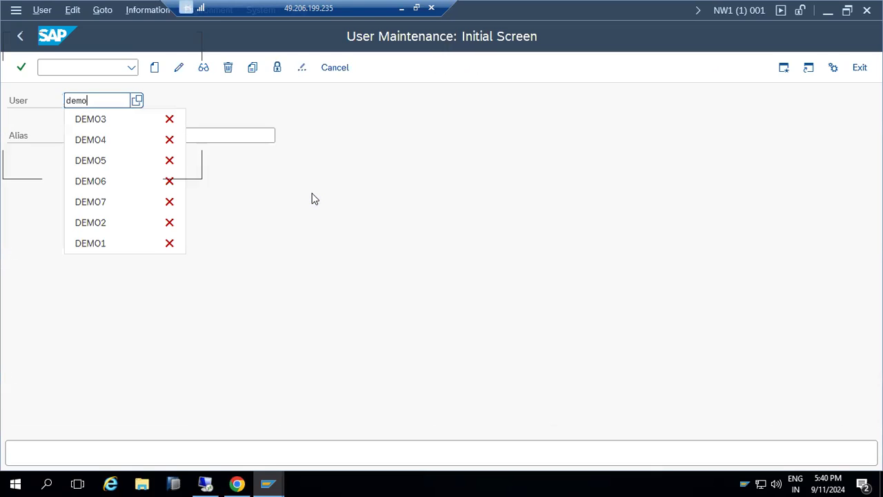
pyautogui.write('01')
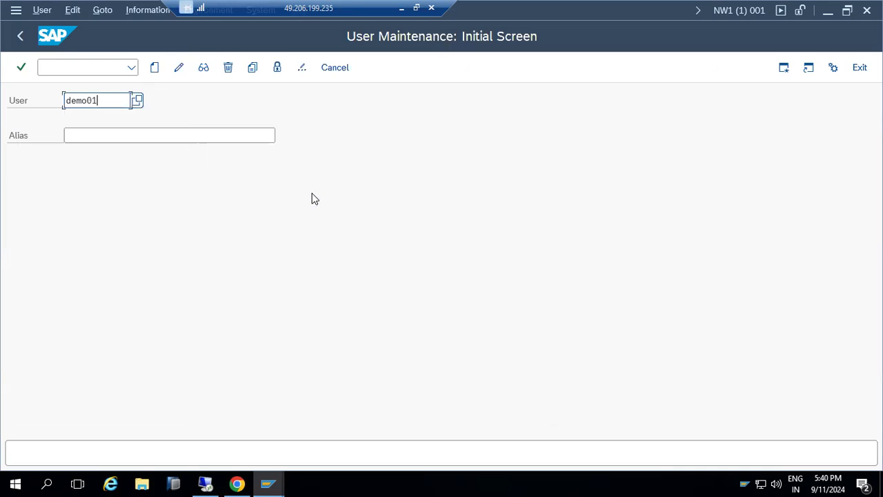
pyautogui.click(156, 74)
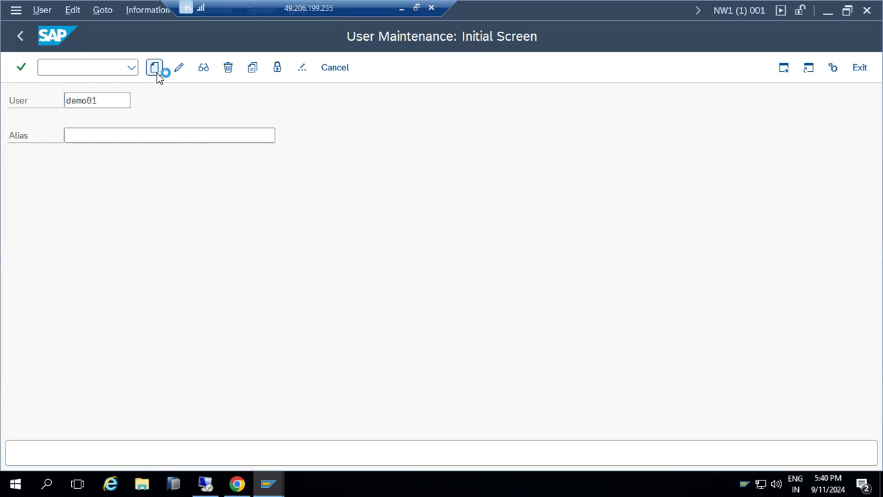
# Give DEMO01 title Mr. and last name SAP, and bring up its logon data user types
pyautogui.click(130, 224)
pyautogui.write('SAP')
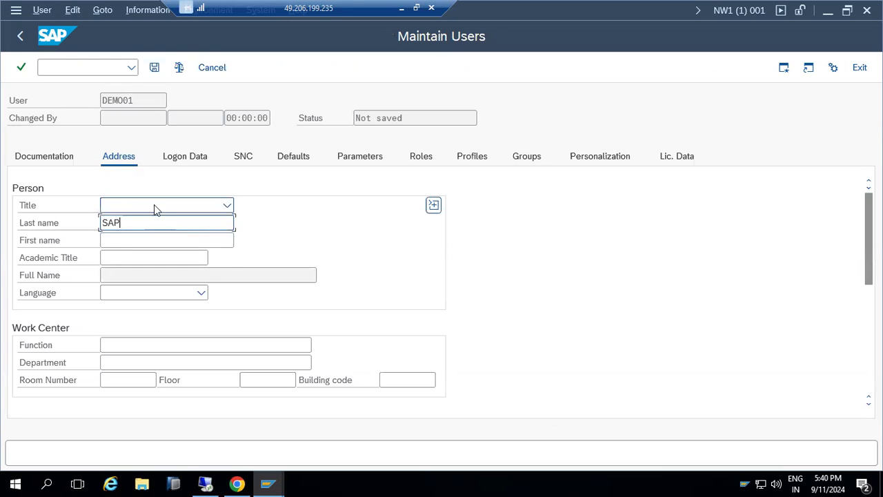
pyautogui.click(154, 204)
pyautogui.click(114, 225)
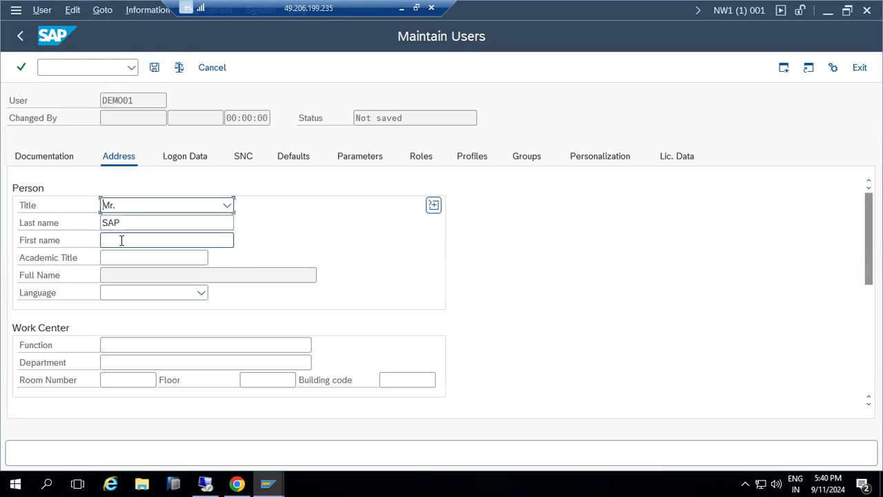
pyautogui.scroll(-3, 131, 276)
pyautogui.click(139, 327)
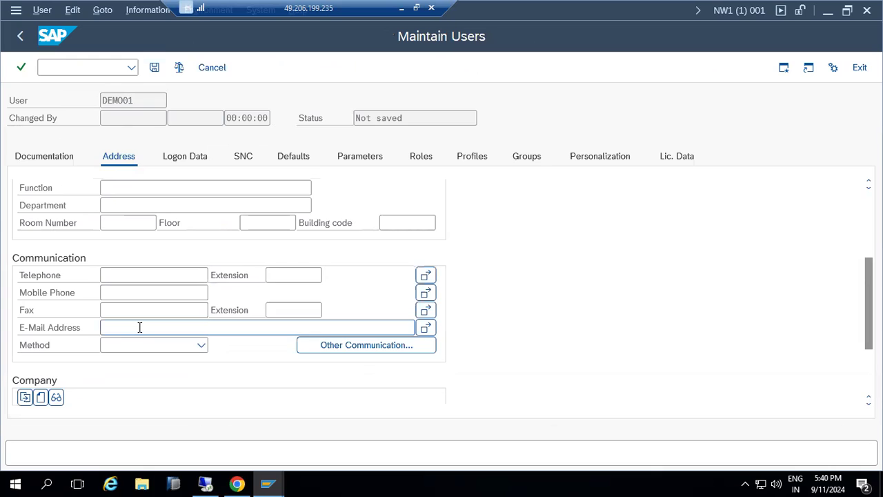
pyautogui.scroll(-1, 140, 329)
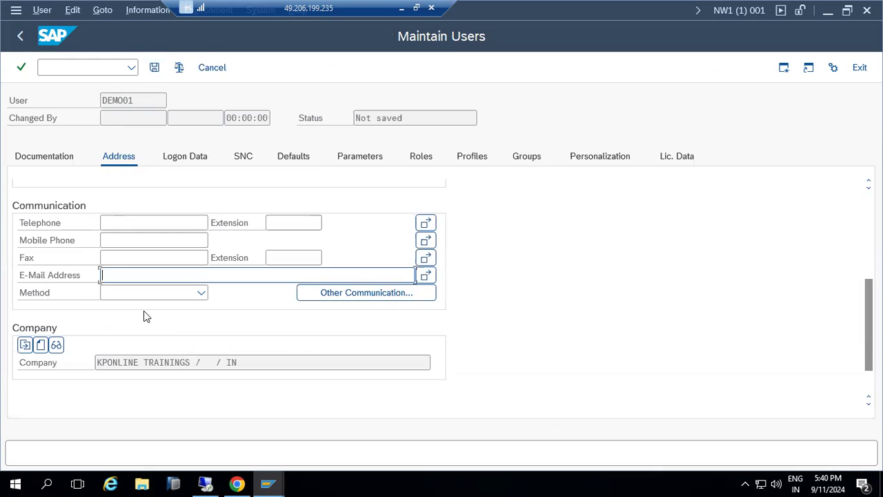
pyautogui.scroll(3, 145, 304)
pyautogui.scroll(1, 149, 200)
pyautogui.click(177, 160)
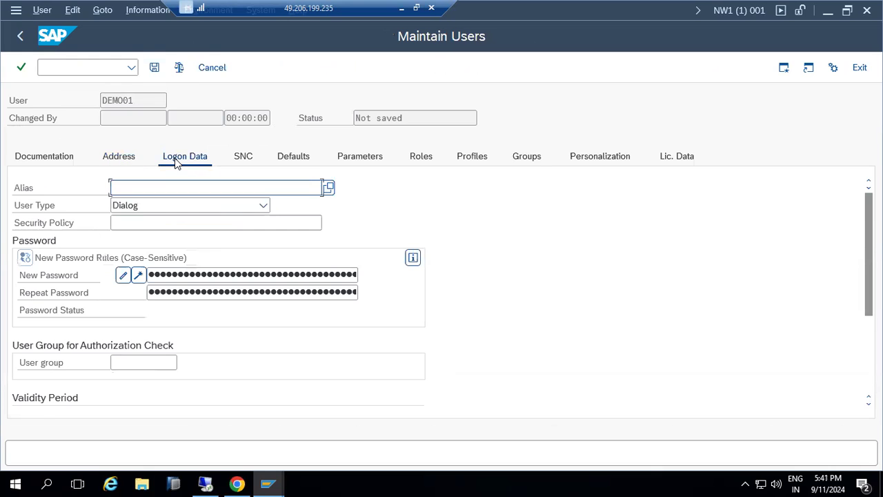
pyautogui.click(175, 206)
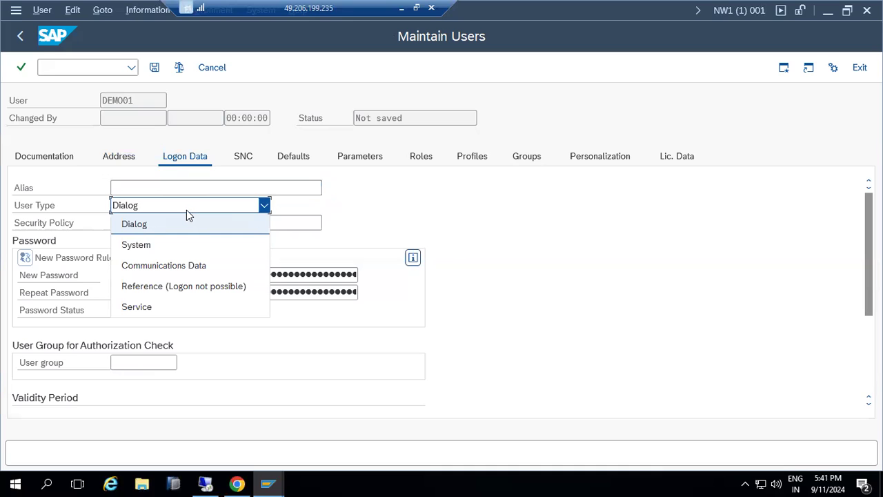
# Start a text list below ROLES in Paint with DIALOG, SYSTEM and SERVICE
pyautogui.click(403, 8)
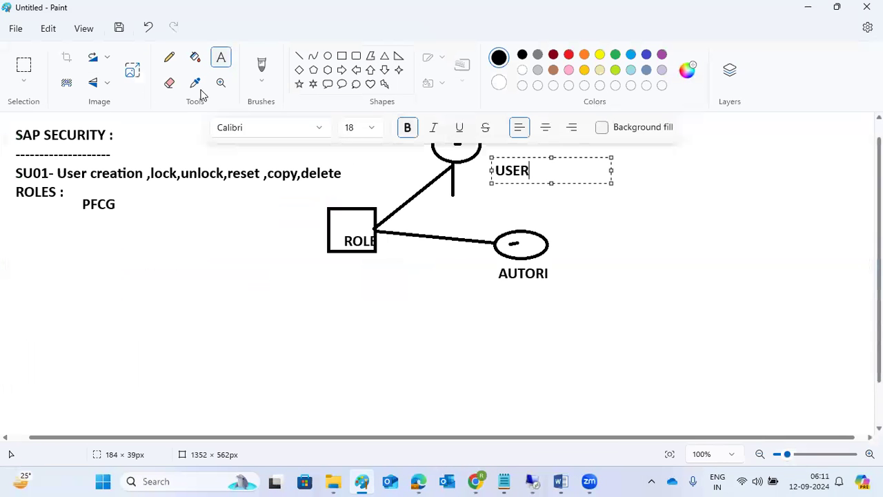
pyautogui.moveTo(21, 237); pyautogui.dragTo(314, 412)
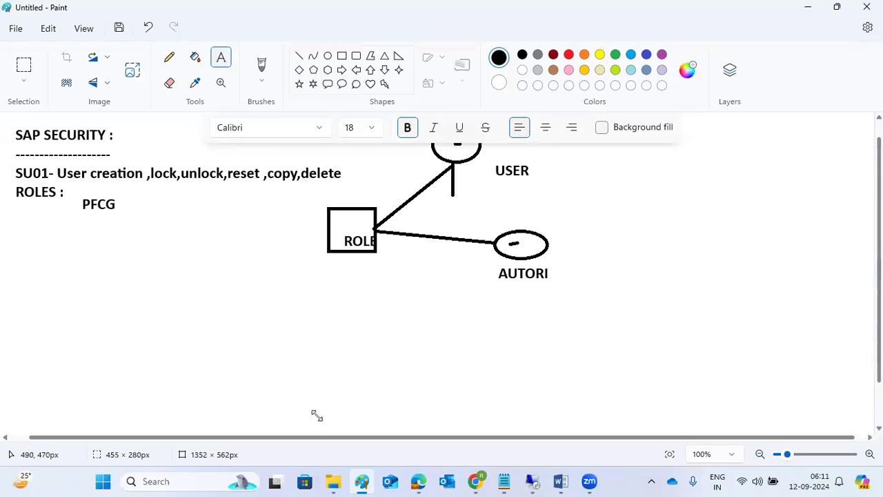
pyautogui.click(12, 237)
pyautogui.moveTo(67, 297); pyautogui.dragTo(310, 416)
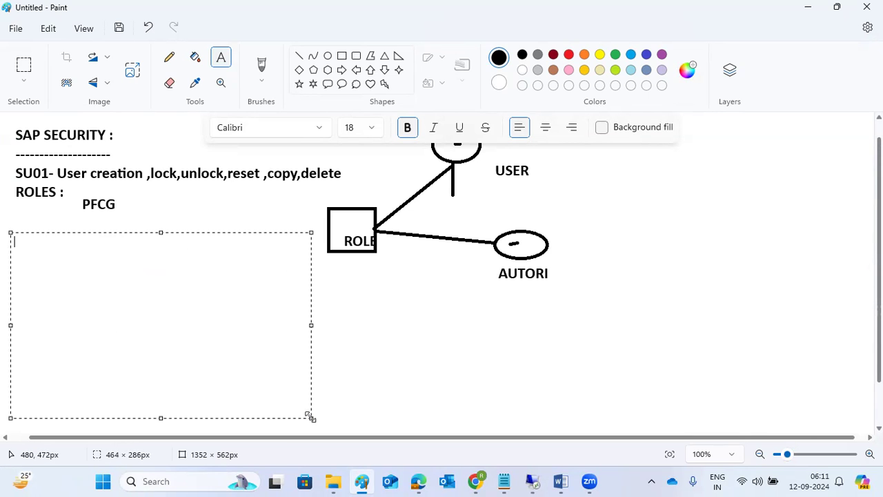
pyautogui.write('DIALOG')
pyautogui.press('Return')
pyautogui.write('SYSTEM')
pyautogui.press('Return')
pyautogui.write('SERVICE')
pyautogui.press('Return')
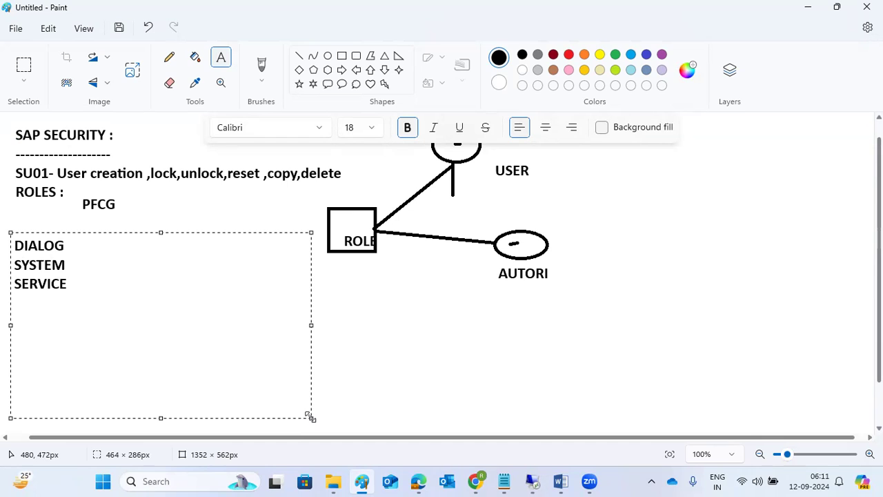
# Add REFERENCE USER and COMMUNICATION to the user-type list
pyautogui.write('REFEREN')
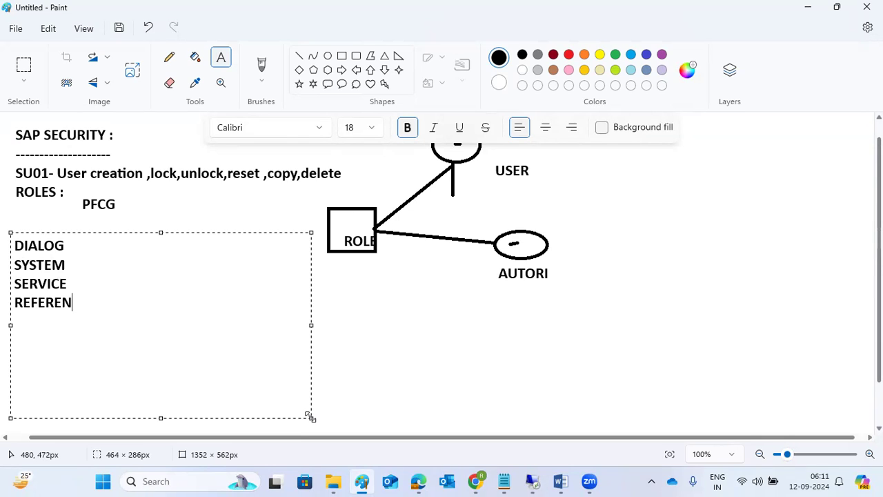
pyautogui.write('CE USER')
pyautogui.press('Return')
pyautogui.write('COMMINU')
pyautogui.press('BackSpace')
pyautogui.press('BackSpace')
pyautogui.press('BackSpace')
pyautogui.write('UNICATION')
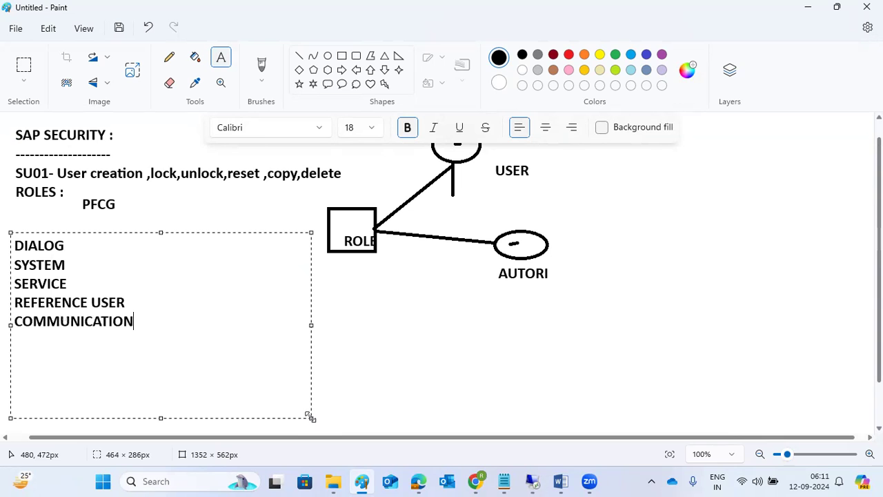
pyautogui.click(534, 480)
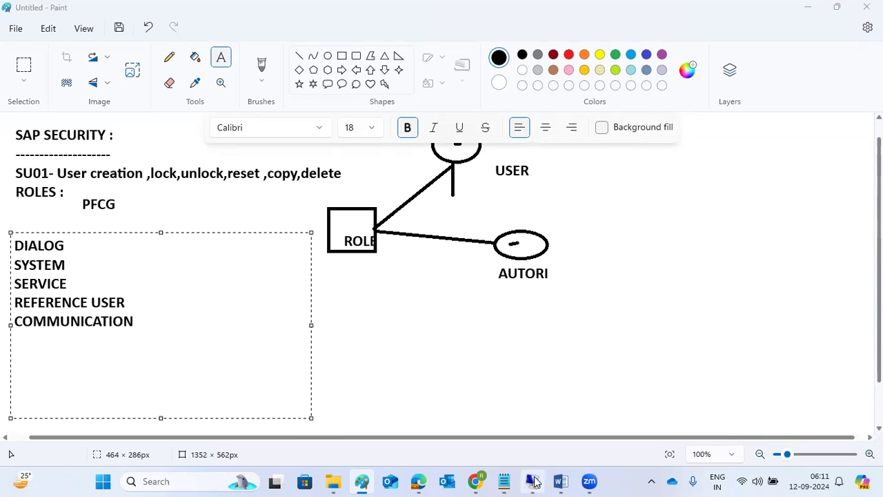
# Change the DEMO01 user type from Dialog to System
pyautogui.click(219, 202)
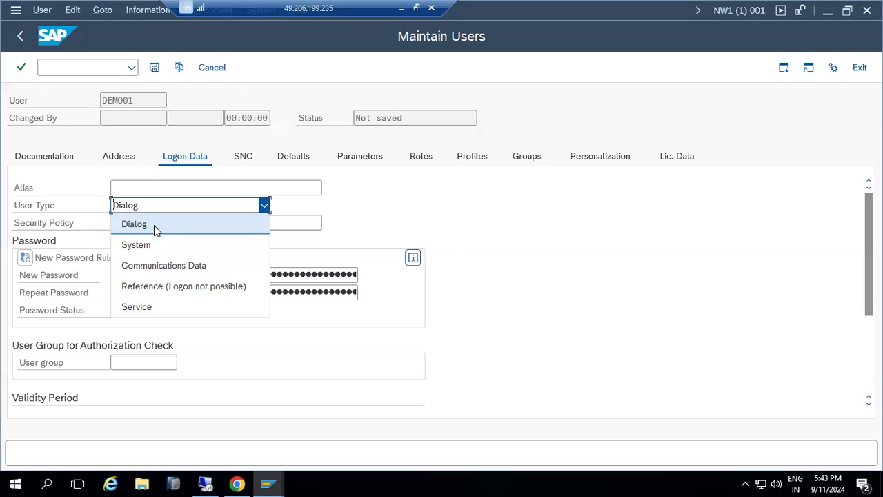
pyautogui.click(152, 245)
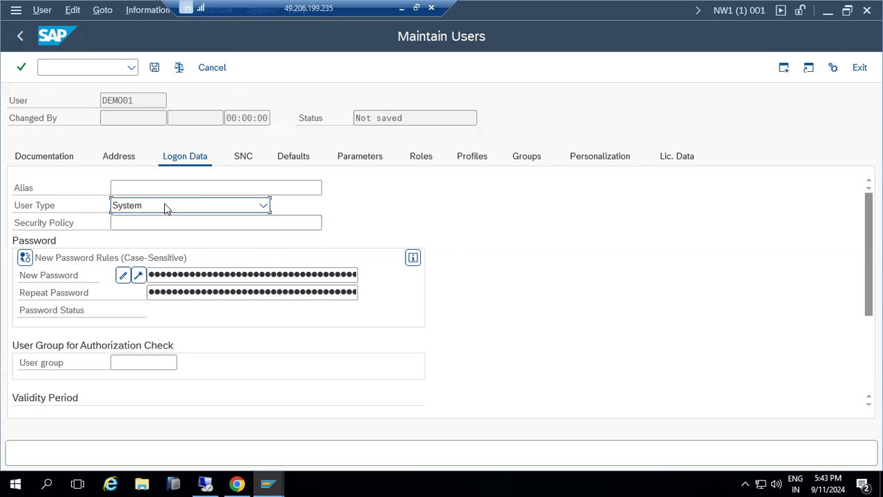
# Set the user type back to Dialog and re-enter the initial password in both password fields
pyautogui.click(180, 274)
pyautogui.click(187, 290)
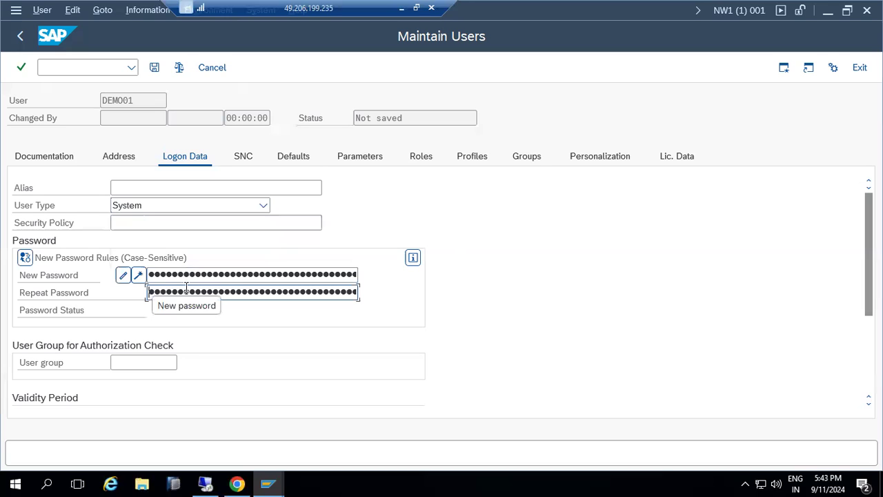
pyautogui.click(179, 219)
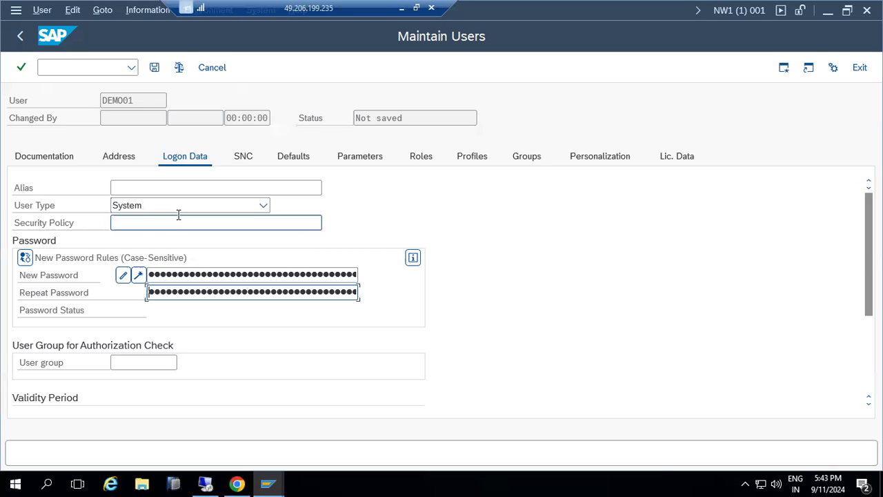
pyautogui.click(144, 205)
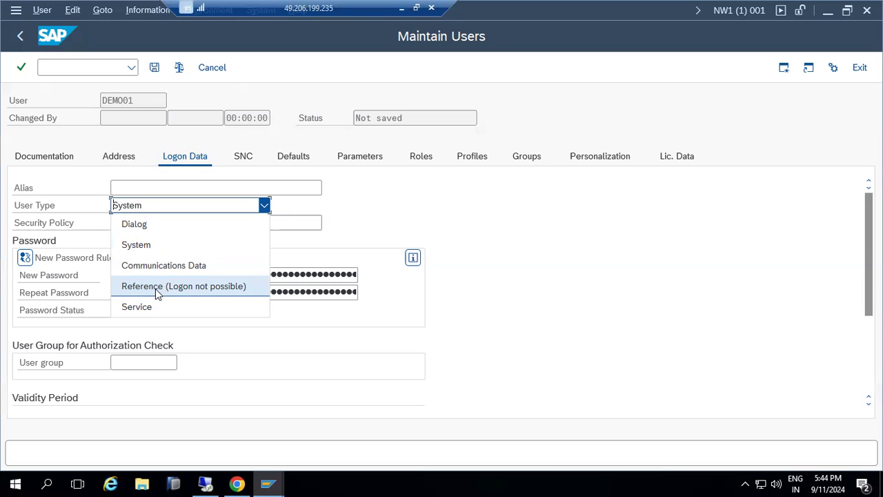
pyautogui.click(145, 229)
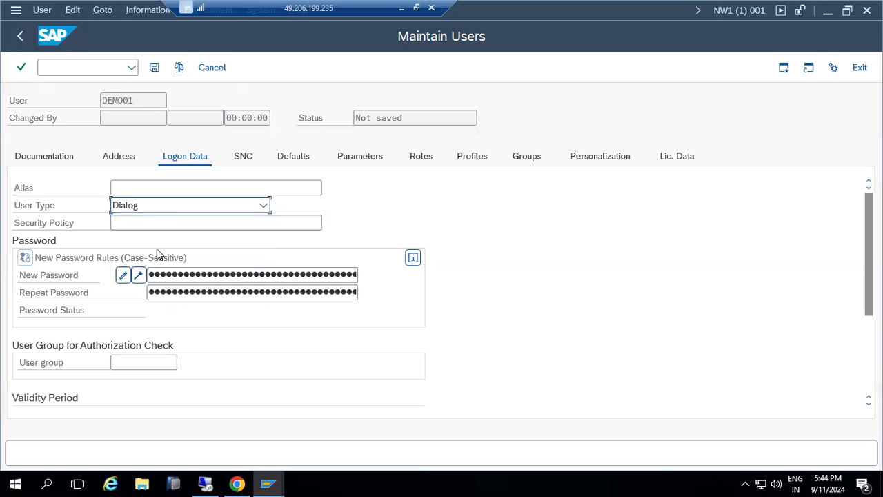
pyautogui.click(169, 275)
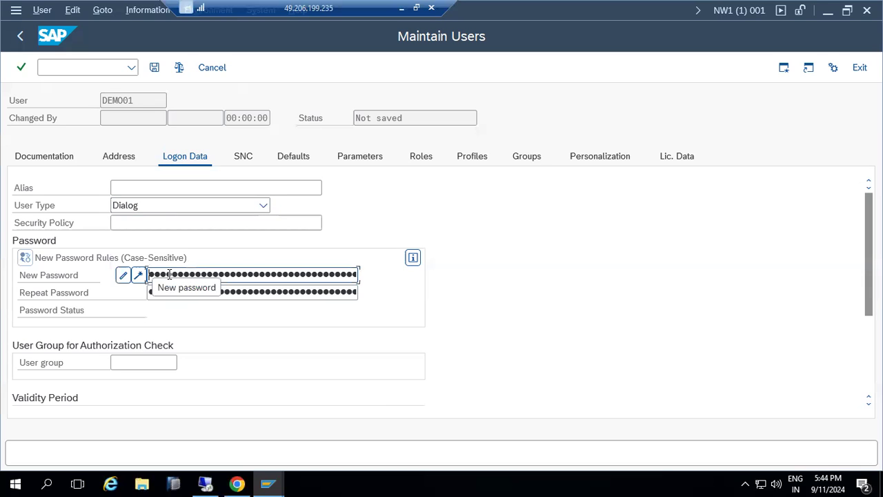
pyautogui.press('Tab')
pyautogui.write('••••••••')
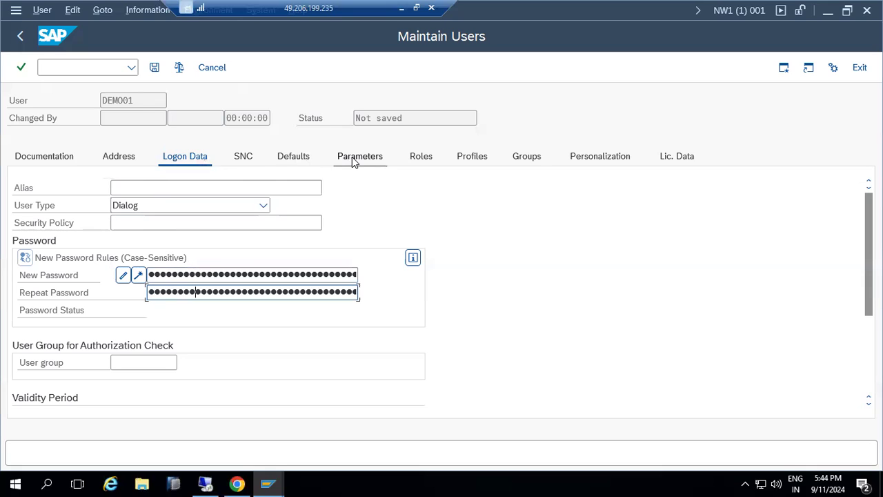
# Set the user's defaults to MM/DD/YYYY date format and 24 Hour time format
pyautogui.click(310, 157)
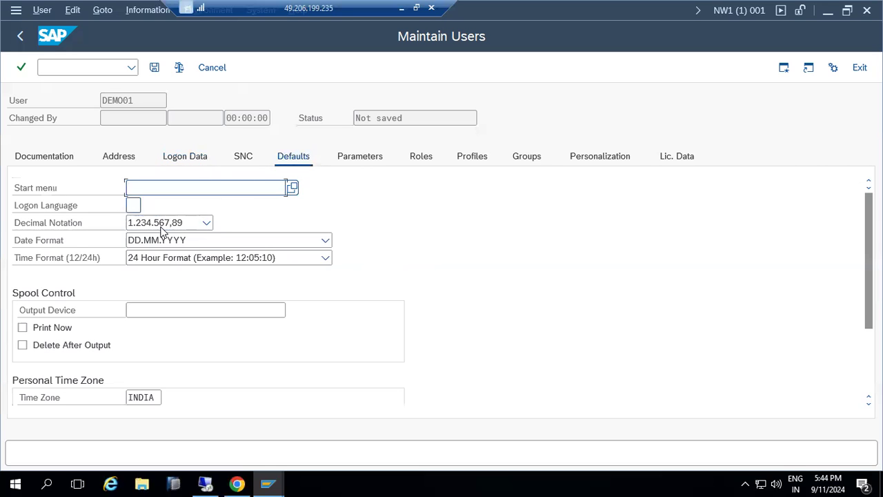
pyautogui.click(237, 247)
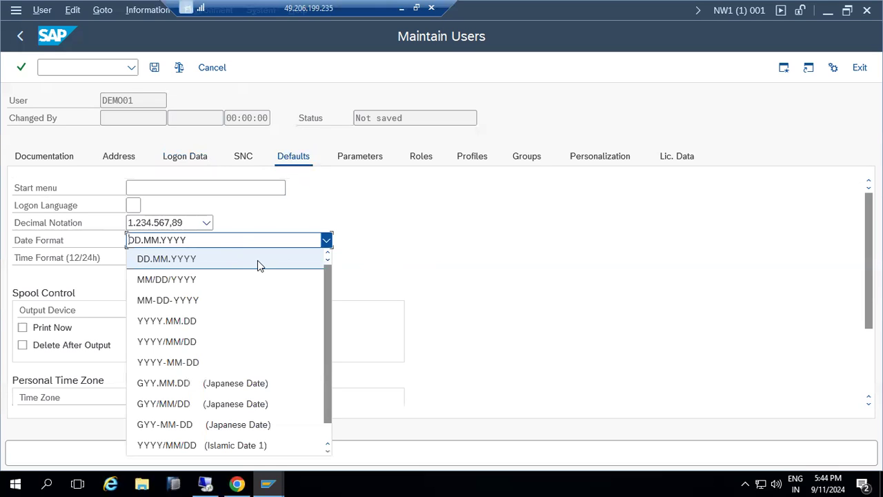
pyautogui.click(183, 284)
pyautogui.click(166, 257)
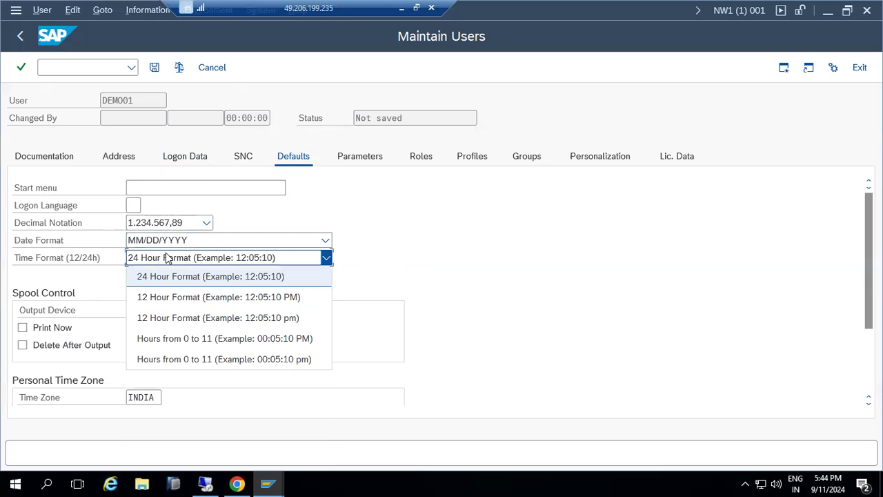
pyautogui.click(514, 303)
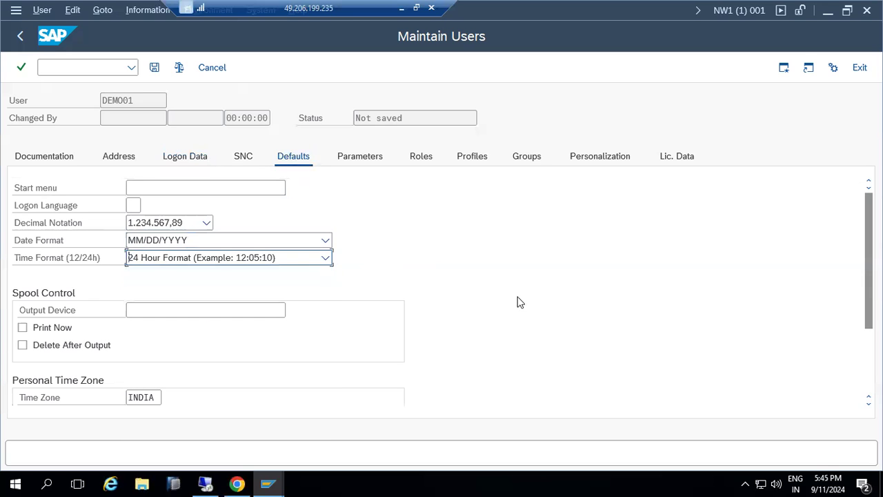
pyautogui.click(155, 313)
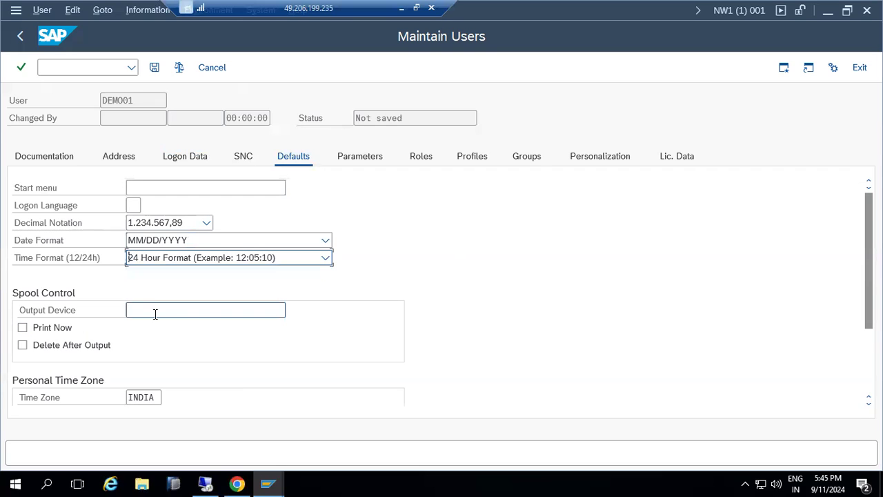
pyautogui.click(145, 396)
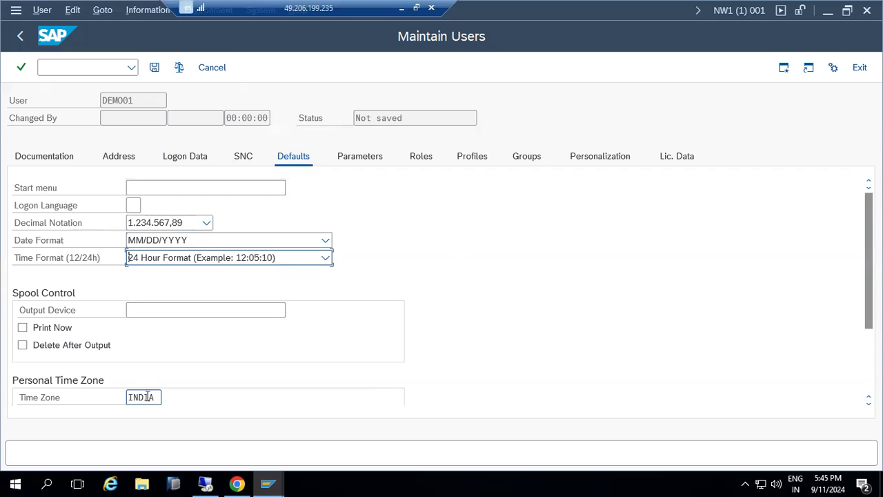
# Review the Parameters and Roles tabs, then save user DEMO01
pyautogui.click(357, 161)
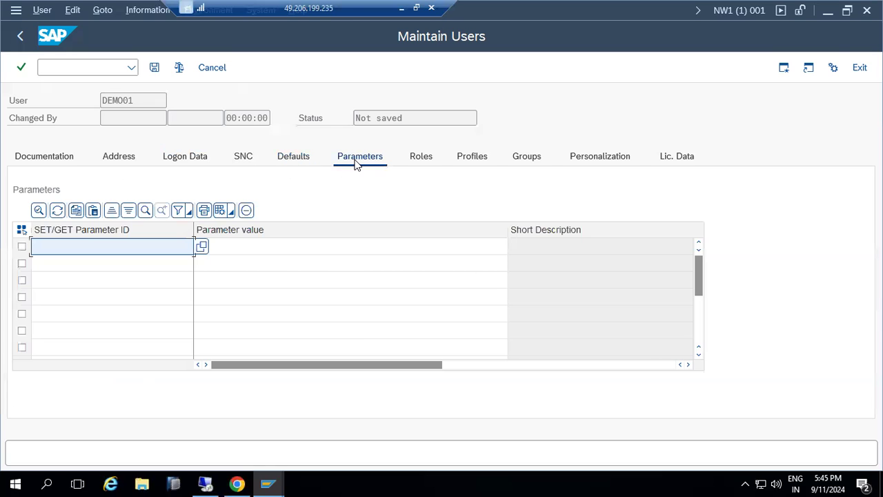
pyautogui.click(418, 159)
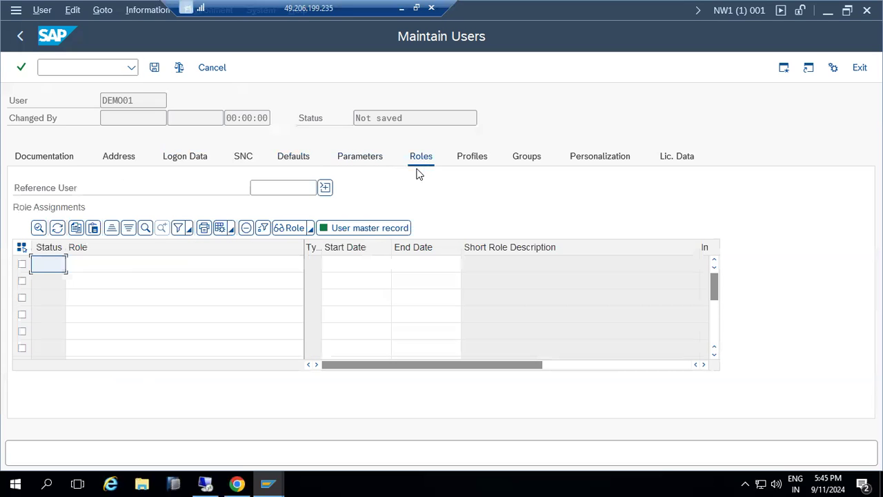
pyautogui.click(154, 67)
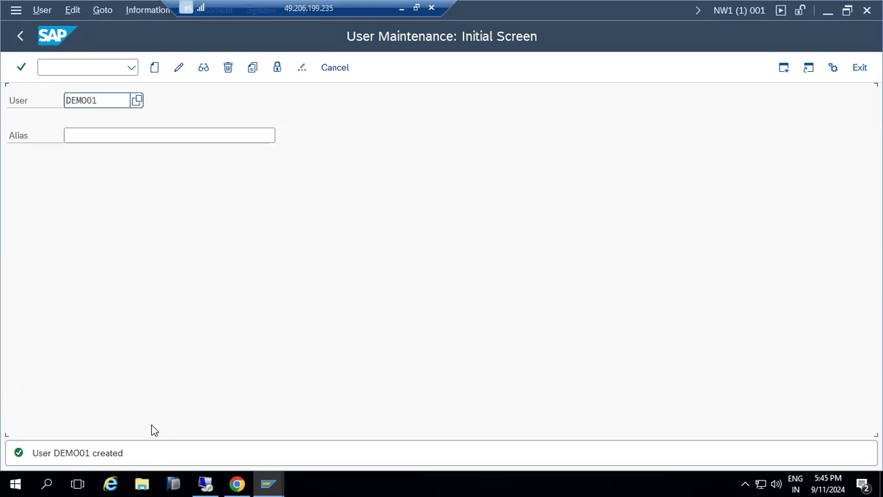
# Log on to SAP NetWeaver Development as demo01 with the initial password
pyautogui.click(267, 483)
pyautogui.click(197, 434)
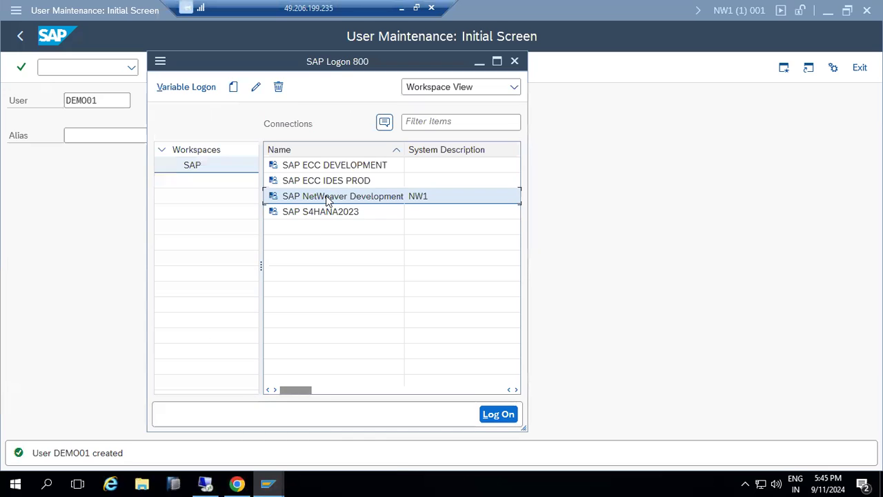
pyautogui.doubleClick(274, 197)
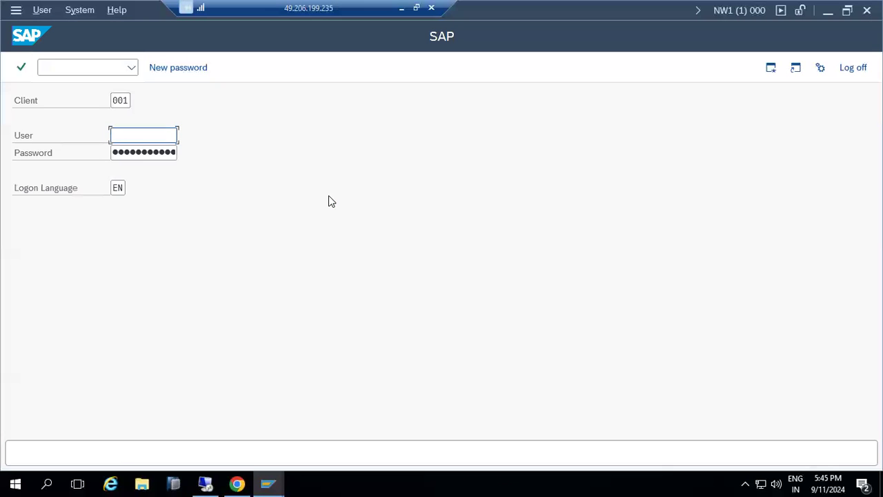
pyautogui.write('demo01')
pyautogui.press('Tab')
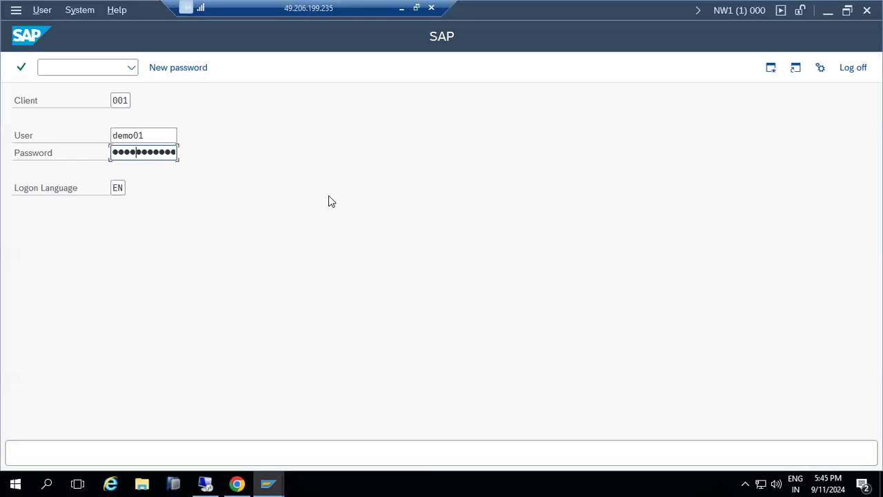
pyautogui.press('Return')
pyautogui.press('Return')
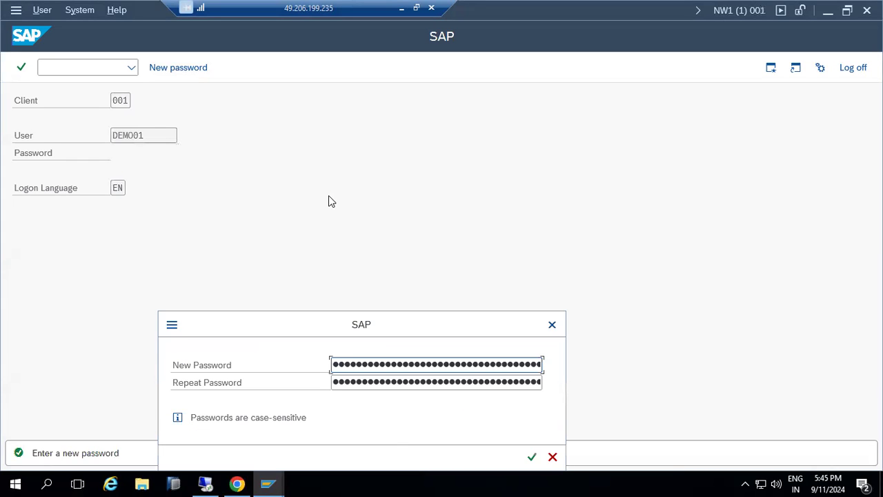
# Enter and repeat a new password, then acknowledge the copyright notice
pyautogui.write('●●●●●●●')
pyautogui.press('Tab')
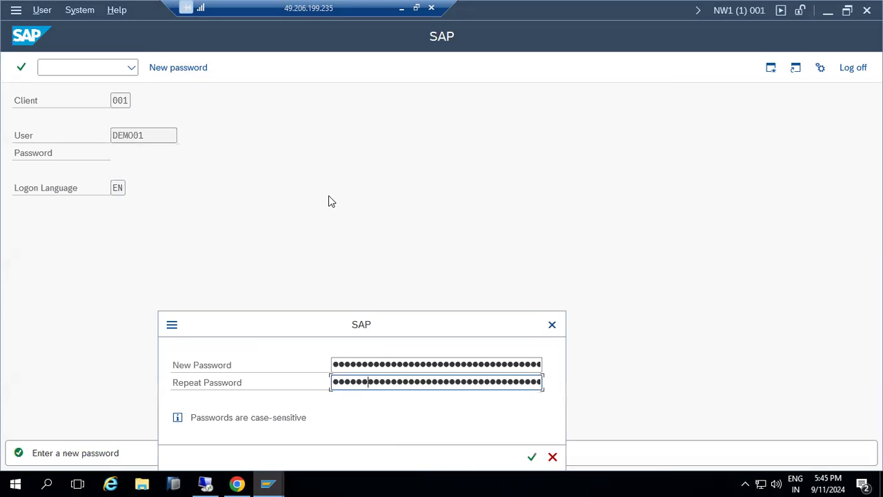
pyautogui.press('Return')
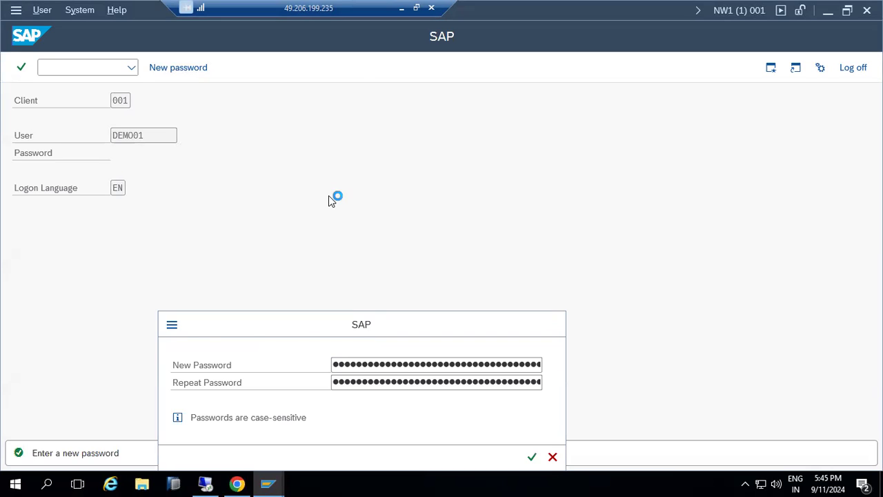
pyautogui.press('Return')
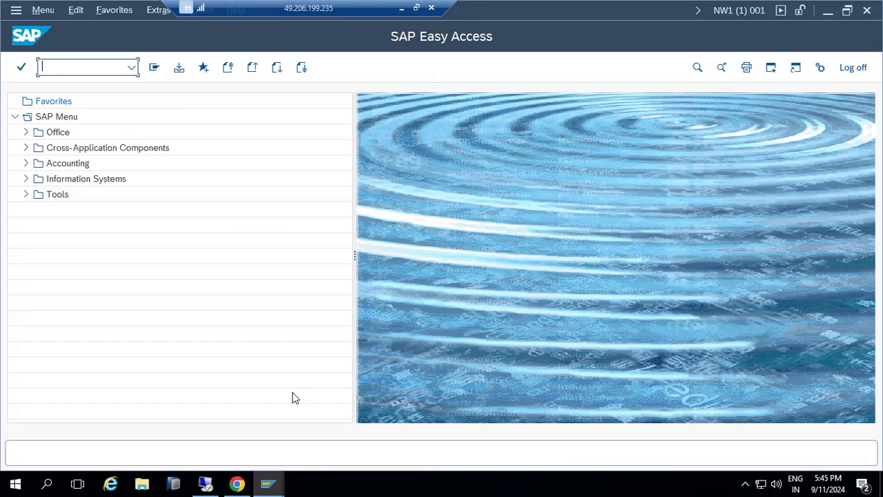
# As DEMO01, try transactions st22, sm37, sm50 and su53, each refused as unauthorized
pyautogui.click(269, 482)
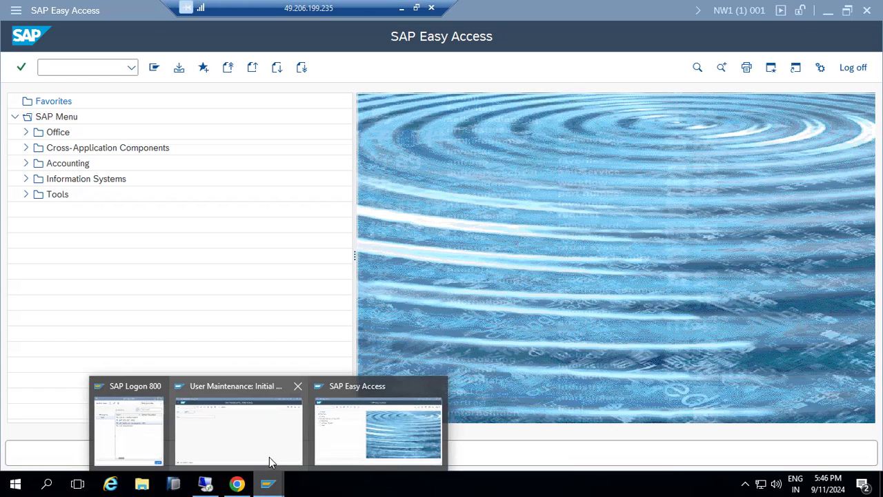
pyautogui.click(352, 429)
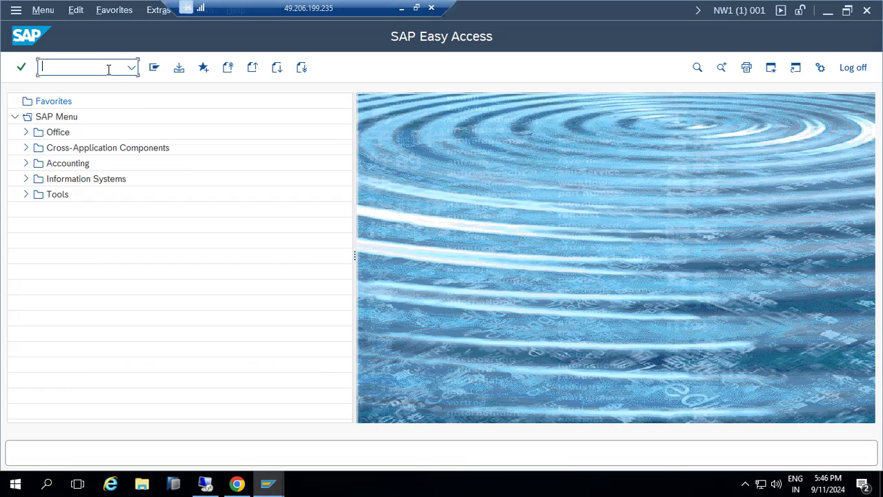
pyautogui.write('st22')
pyautogui.press('Return')
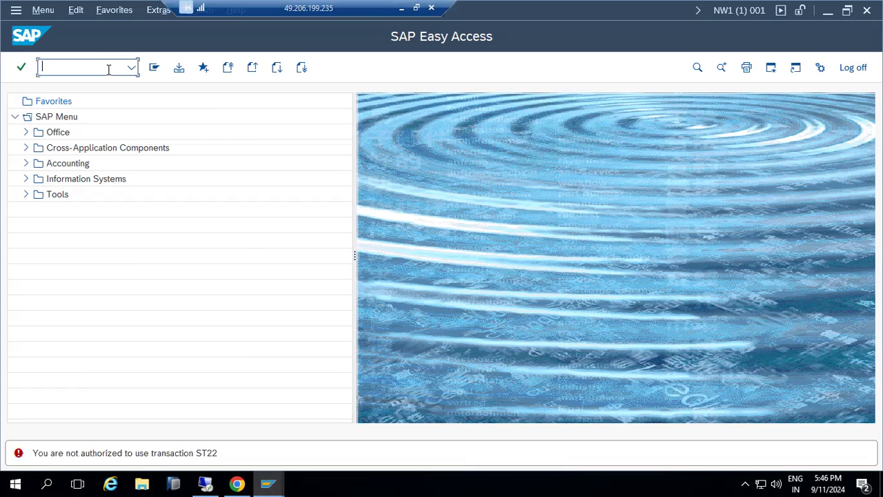
pyautogui.write('sm37')
pyautogui.press('Return')
pyautogui.write('sm50')
pyautogui.press('Return')
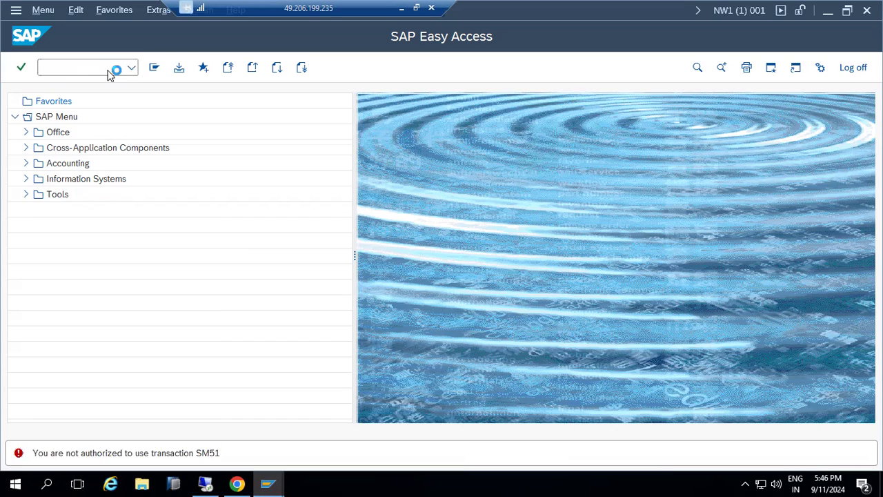
pyautogui.write('su53')
pyautogui.press('Return')
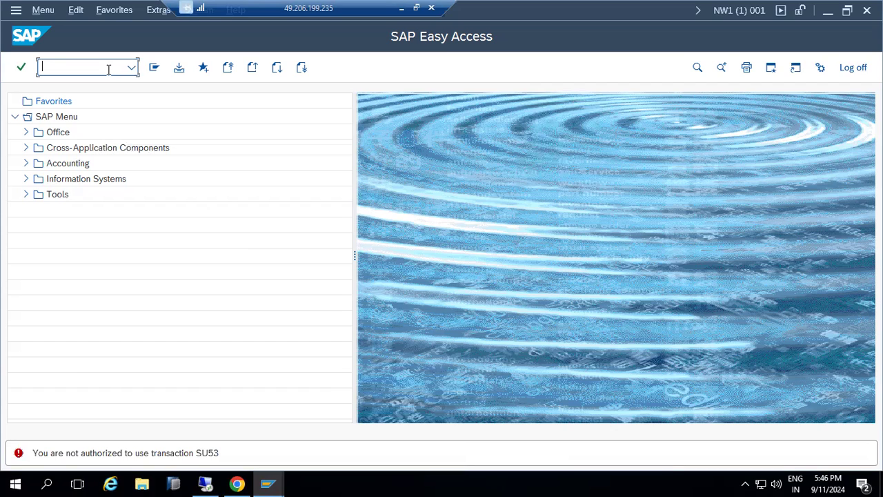
pyautogui.click(267, 482)
# In the admin session, enter demo user DEMO01 in su01, then return to SAP Easy Access
pyautogui.click(234, 423)
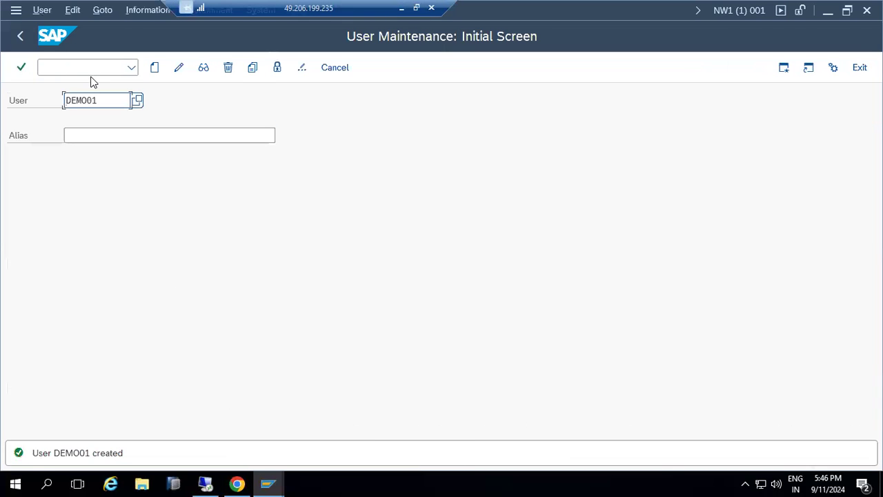
pyautogui.click(20, 36)
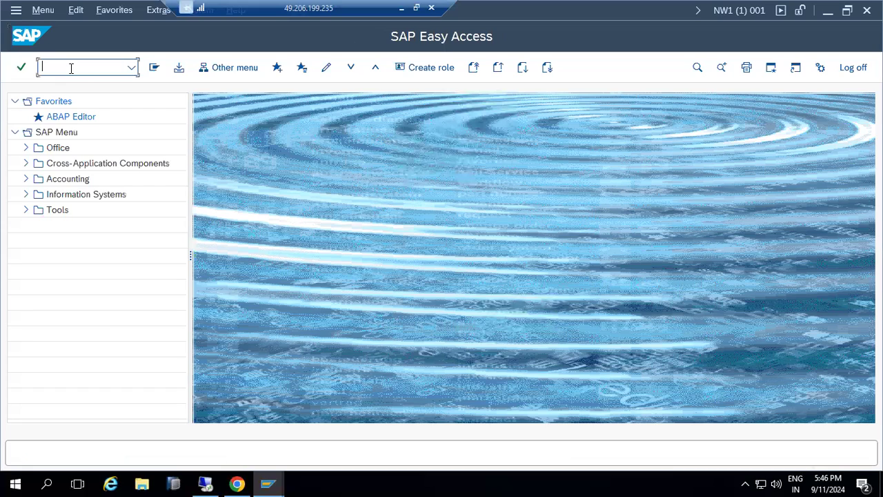
pyautogui.write('su01')
pyautogui.press('Return')
pyautogui.write('demo11')
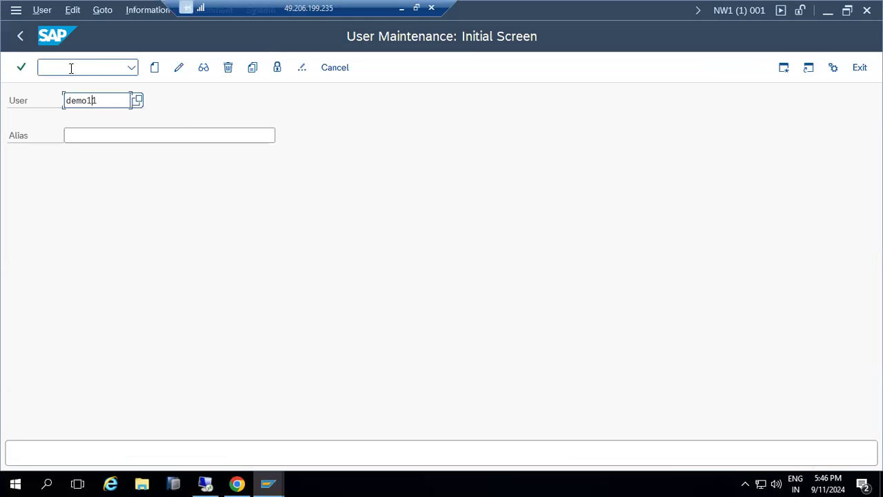
pyautogui.press('BackSpace')
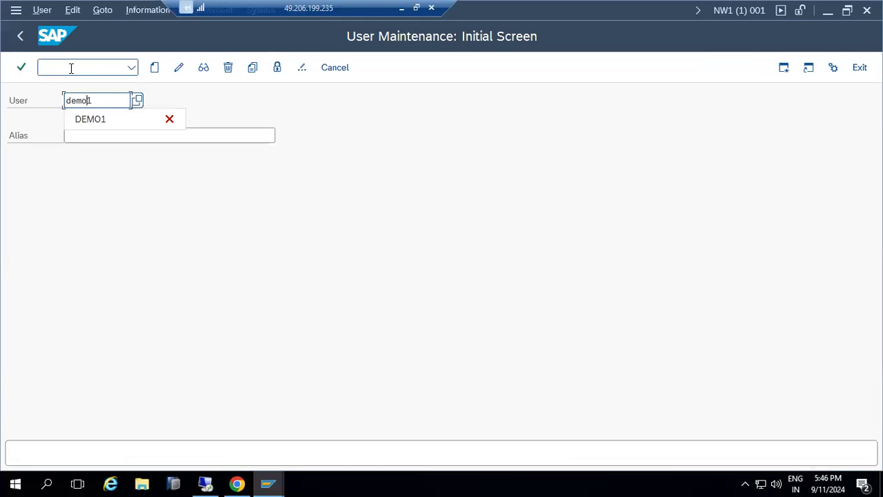
pyautogui.write('0')
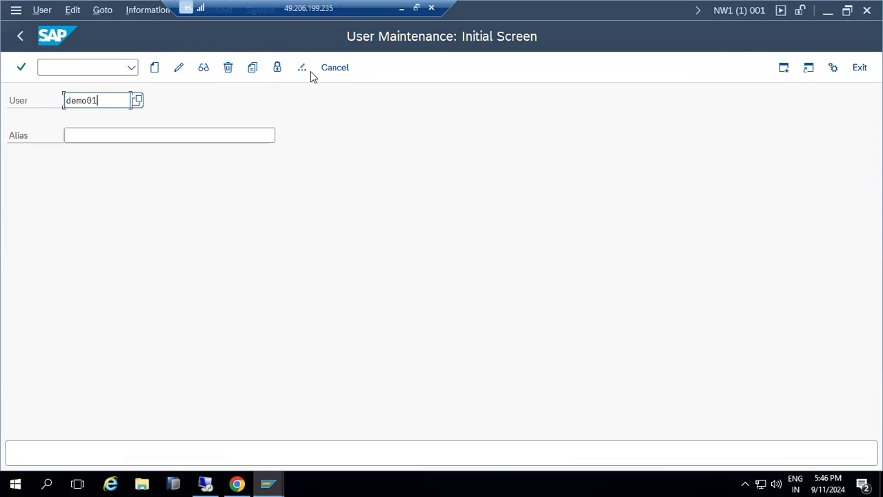
pyautogui.click(28, 38)
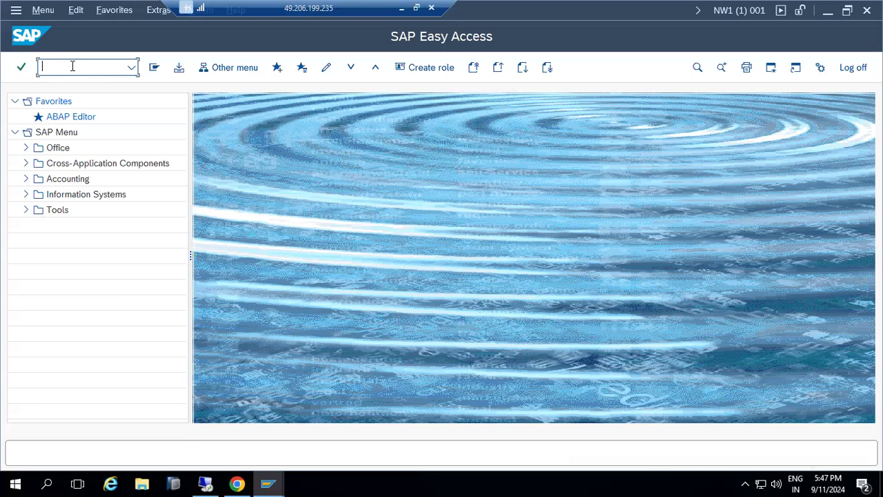
# Start pfcg and enter role name Z_BASIS_ADMIN, selecting the name to copy it
pyautogui.write('pfcg')
pyautogui.press('Return')
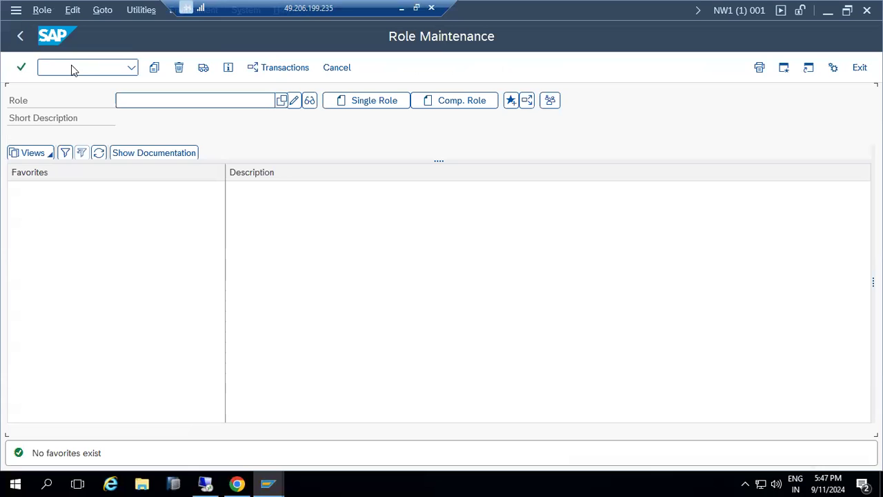
pyautogui.click(201, 102)
pyautogui.write('Z')
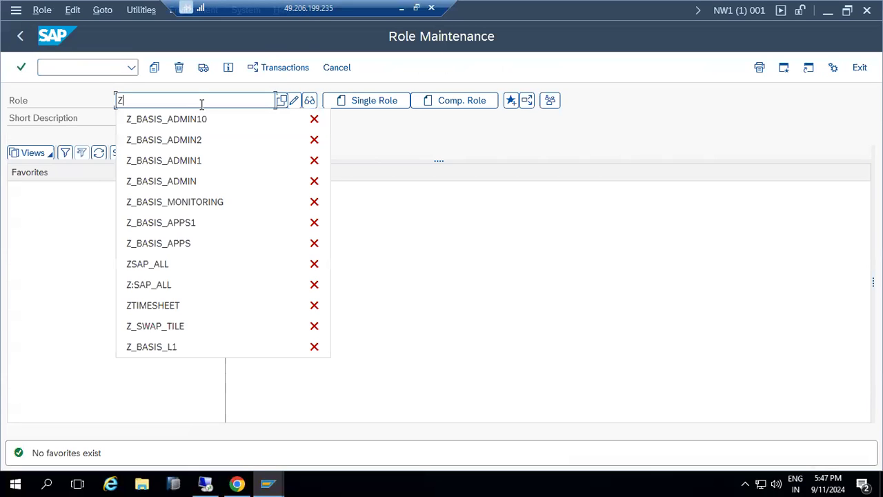
pyautogui.write('_')
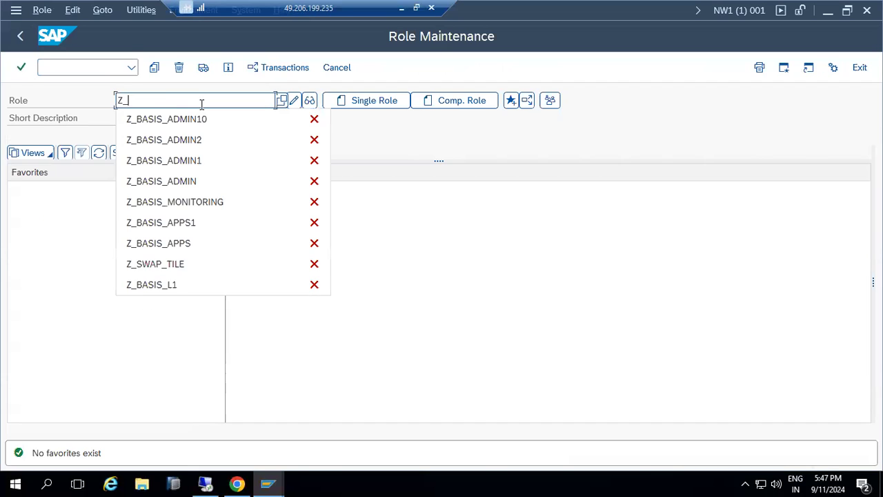
pyautogui.write('BASIS_ADMIN')
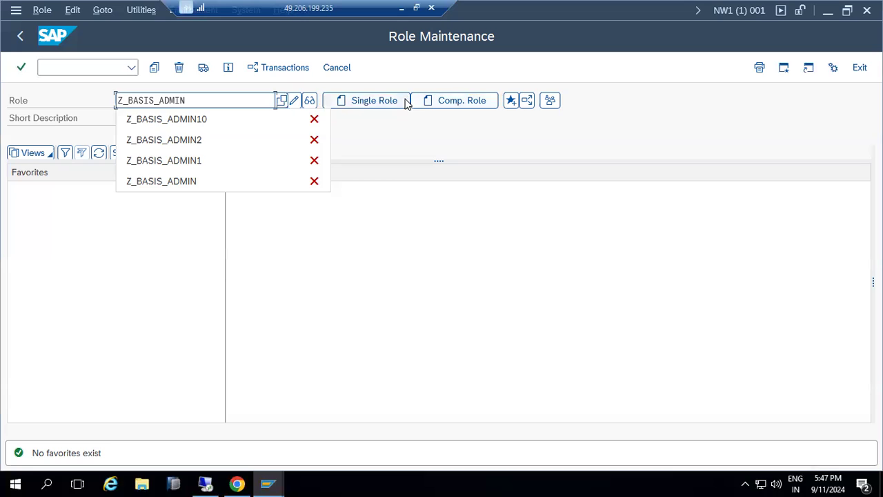
pyautogui.click(381, 102)
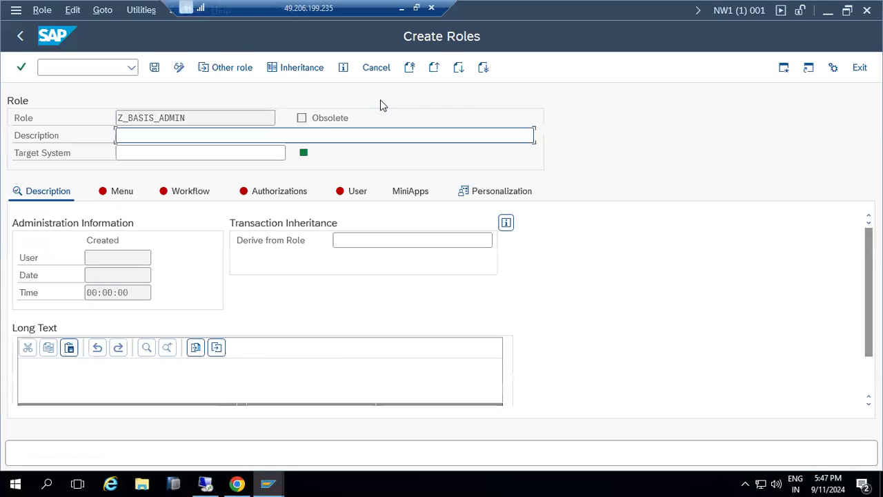
pyautogui.moveTo(215, 114); pyautogui.dragTo(56, 96)
pyautogui.hotkey('ctrl', 'c')
# Paste Z_BASIS_ADMIN as the role description and save the role
pyautogui.click(83, 111)
pyautogui.click(118, 138)
pyautogui.hotkey('ctrl', 'v')
pyautogui.click(154, 67)
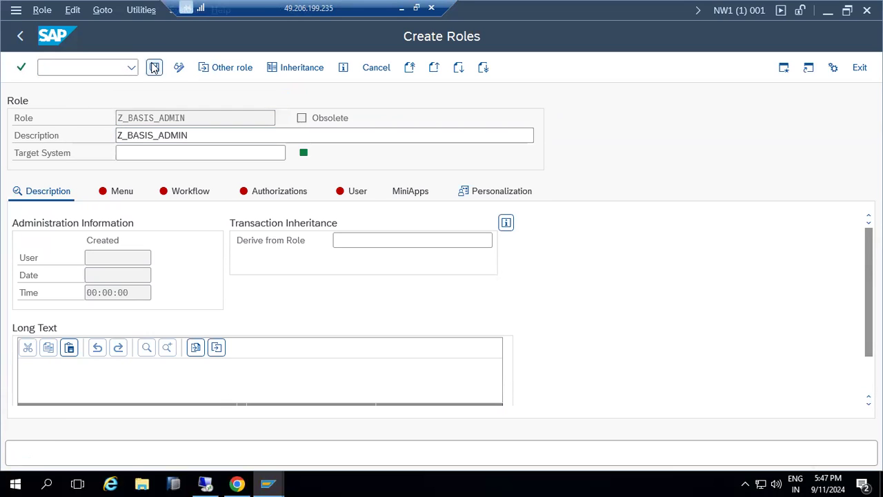
# On the Menu tab, enter transactions SM50, SM51, ST22 and SU53
pyautogui.click(121, 192)
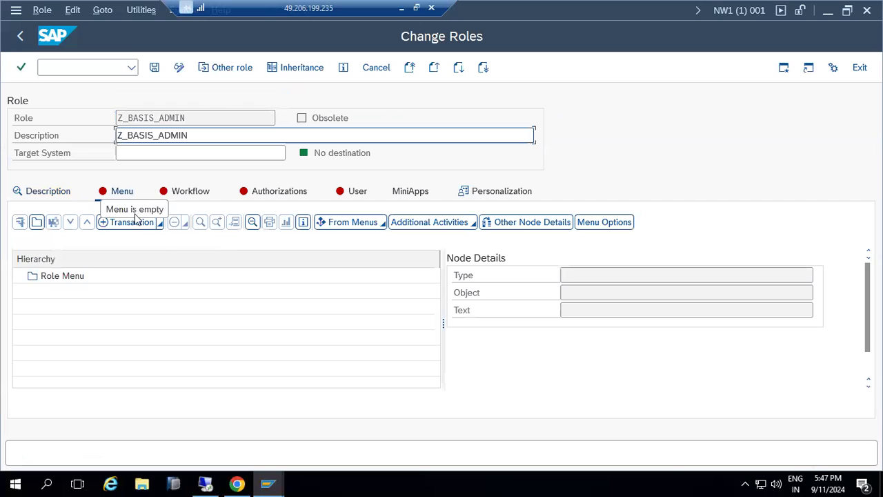
pyautogui.click(140, 224)
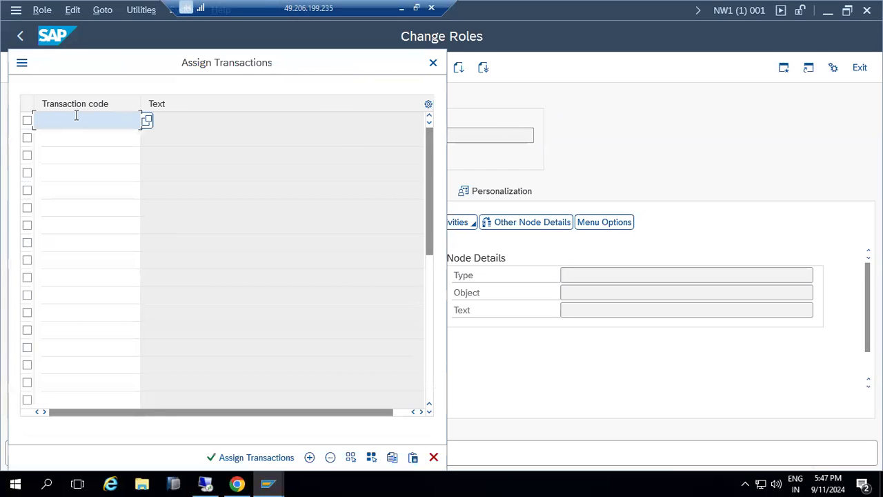
pyautogui.write('SM50')
pyautogui.press('Return')
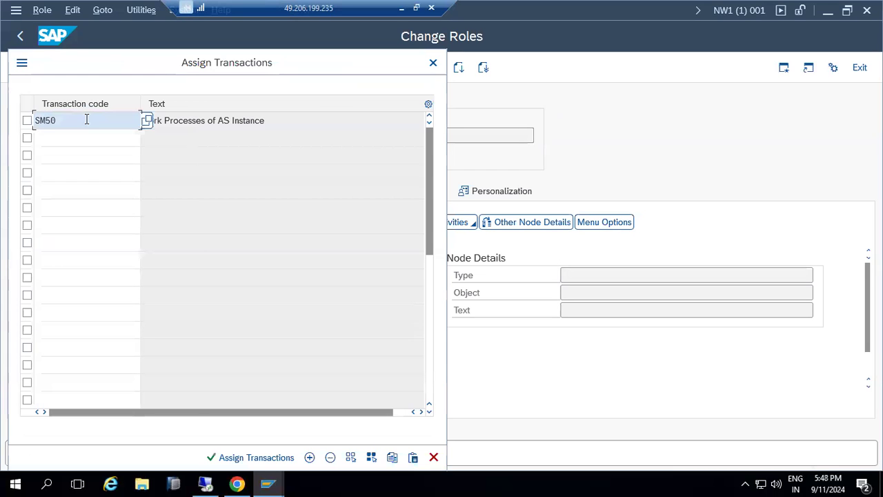
pyautogui.click(100, 142)
pyautogui.write('SM51')
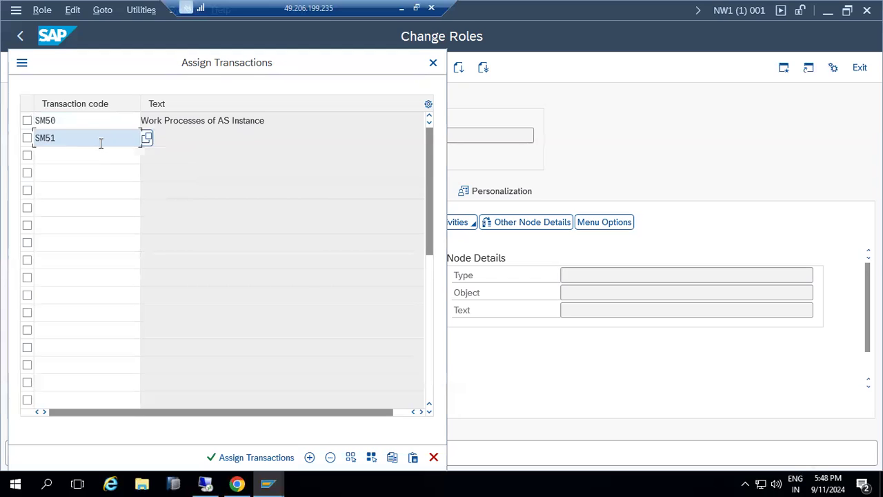
pyautogui.press('Return')
pyautogui.click(100, 153)
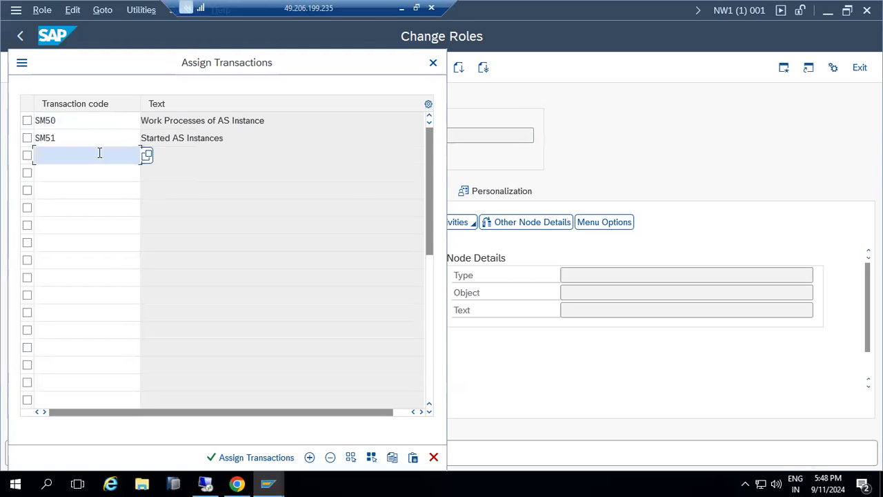
pyautogui.write('ST22')
pyautogui.press('Return')
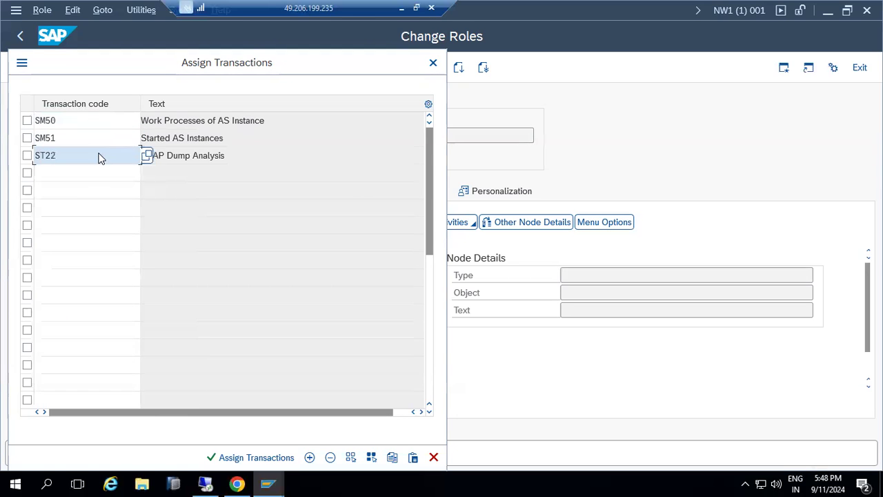
pyautogui.click(67, 172)
pyautogui.write('S')
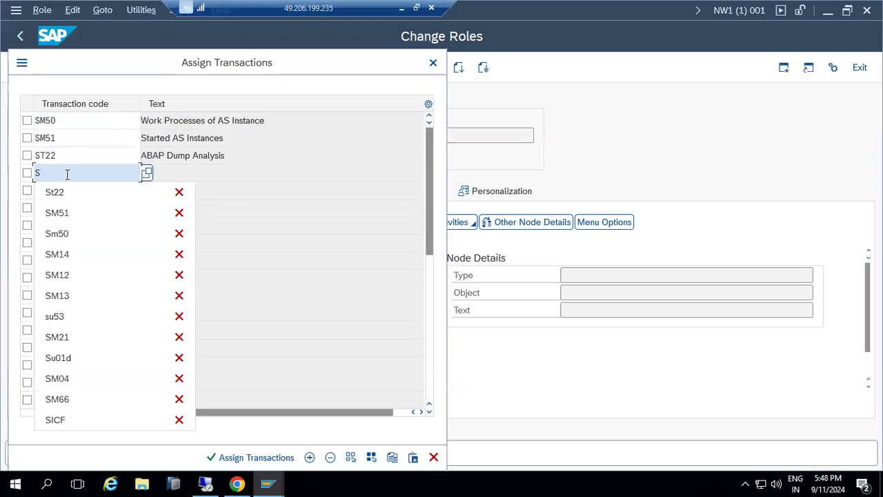
pyautogui.write('U53')
pyautogui.press('Return')
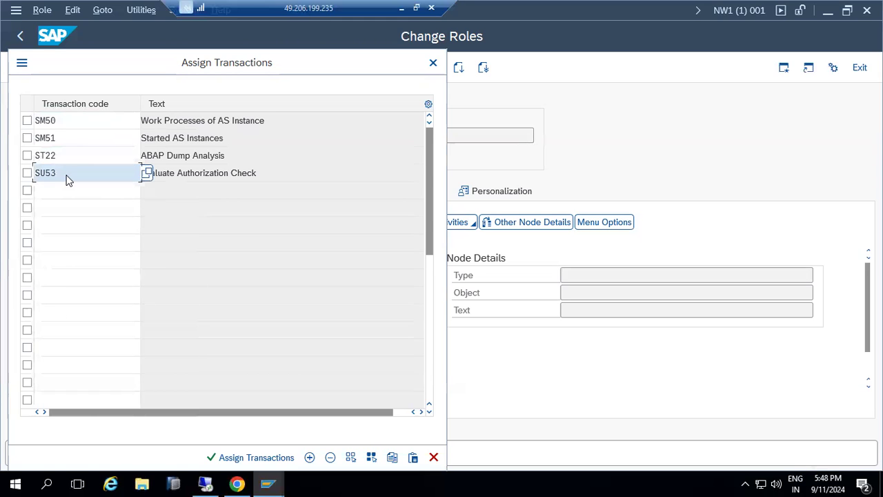
# Add SM21, SM04 and AL08, then assign all seven transactions to the role
pyautogui.click(56, 191)
pyautogui.write('SM')
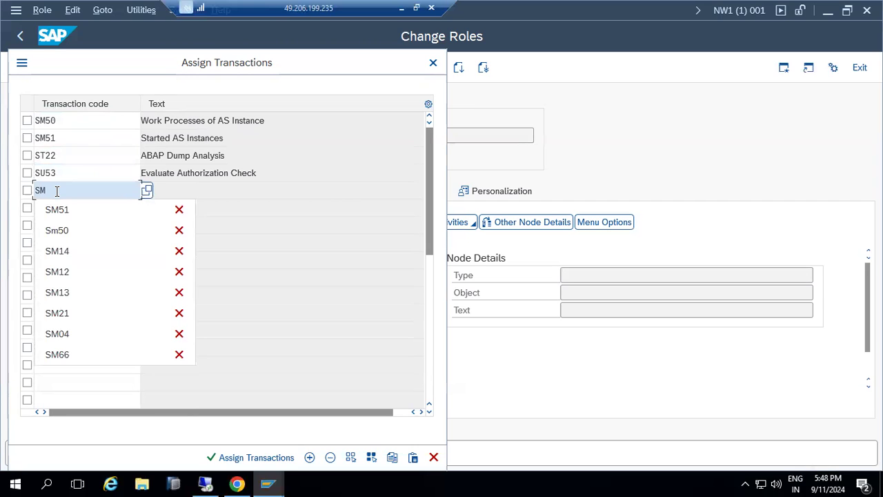
pyautogui.write('21')
pyautogui.press('Return')
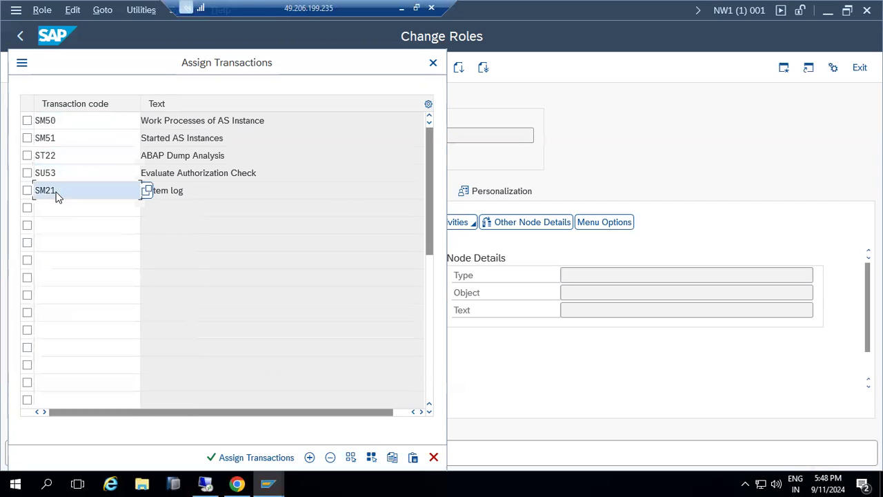
pyautogui.click(54, 207)
pyautogui.write('SM04')
pyautogui.press('Return')
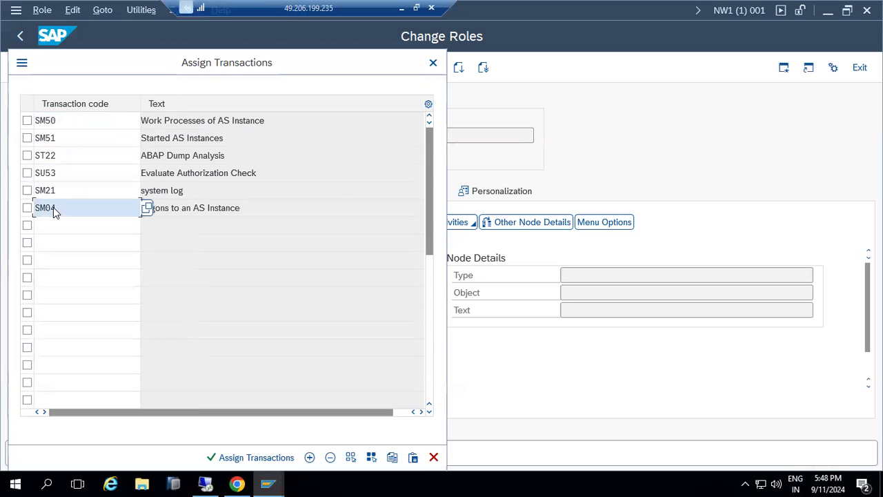
pyautogui.click(58, 225)
pyautogui.write('AL0')
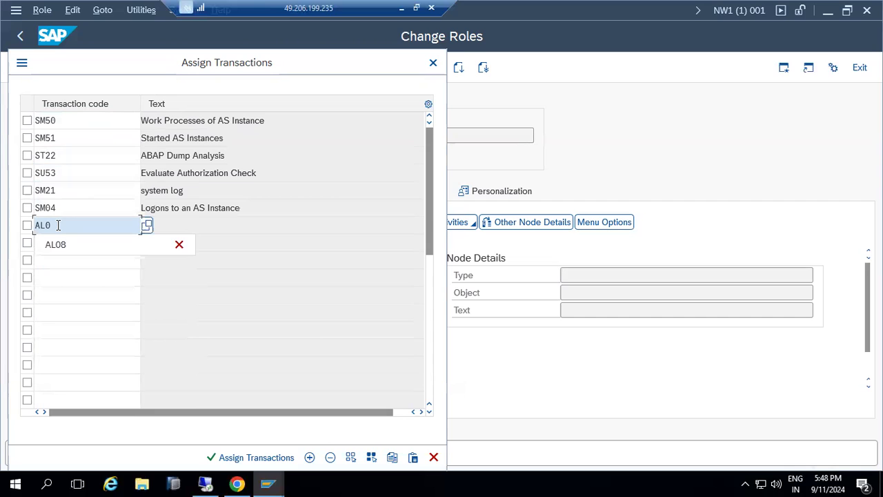
pyautogui.write('8')
pyautogui.press('Return')
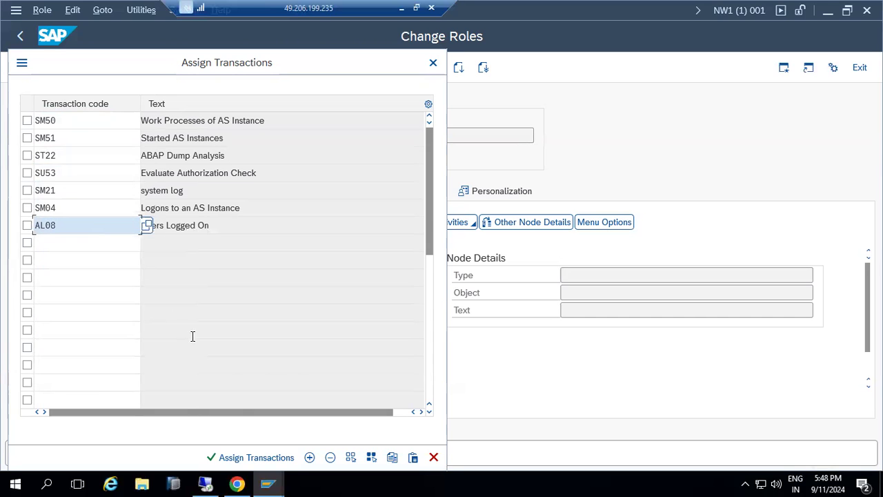
pyautogui.click(245, 458)
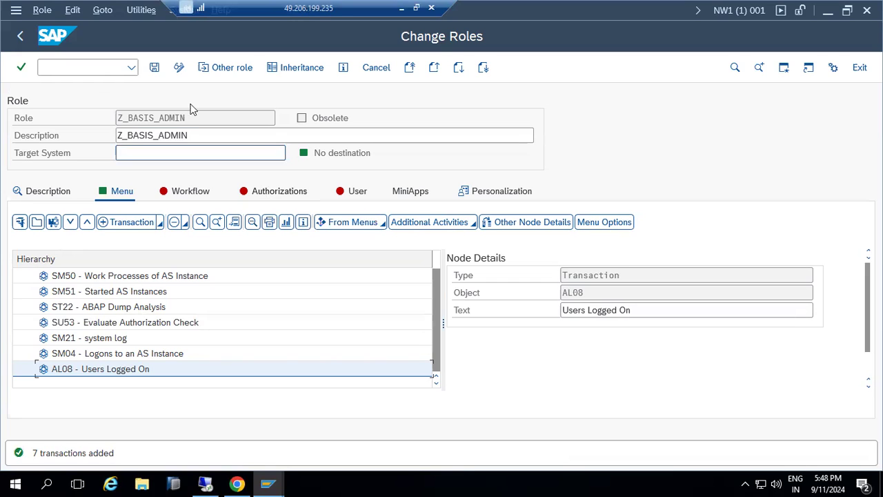
# Save the role menu and propose profile T-N1060023 on the Authorizations tab
pyautogui.click(154, 67)
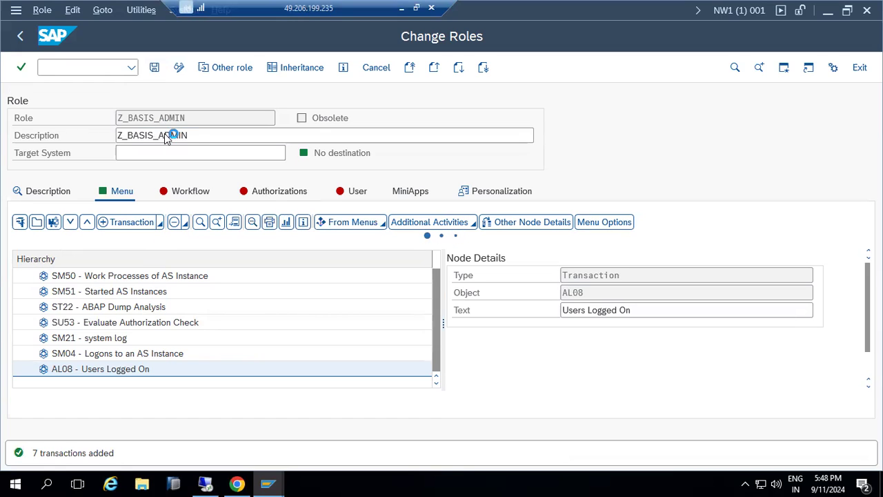
pyautogui.click(271, 194)
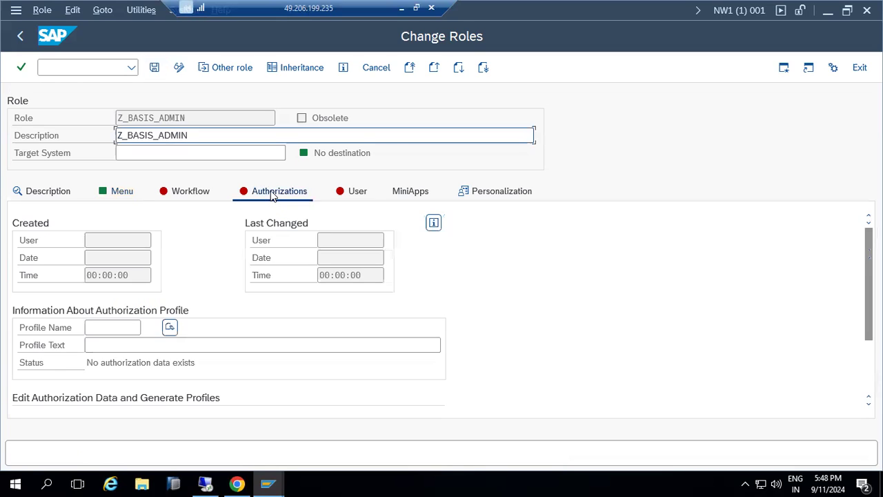
pyautogui.click(170, 327)
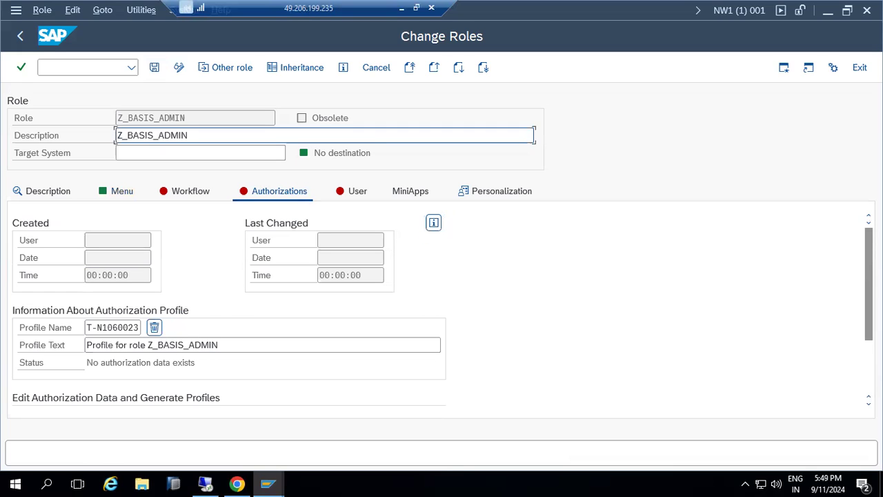
pyautogui.scroll(-3, 441, 303)
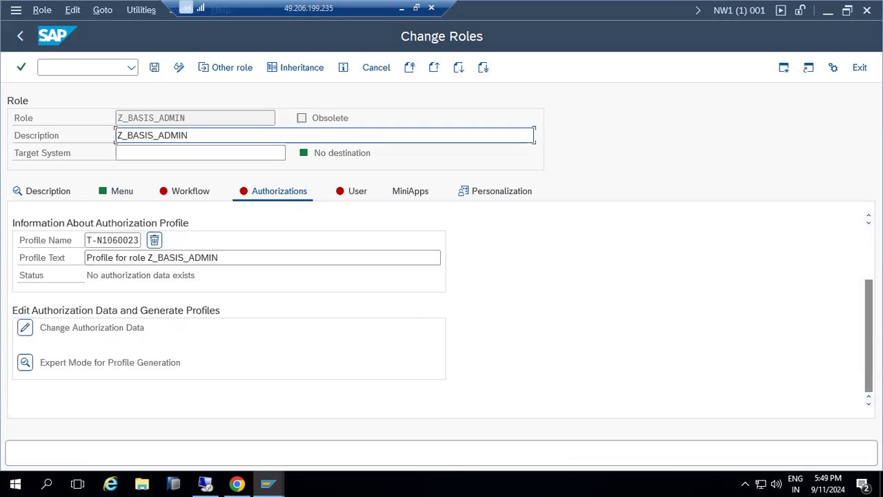
# Open Change Authorization Data for Z_BASIS_ADMIN, saving the role and dismissing the note
pyautogui.click(27, 329)
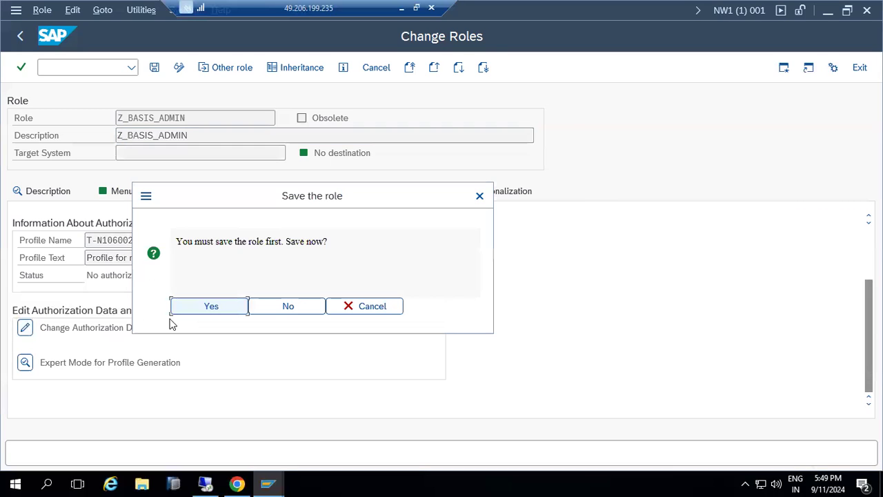
pyautogui.click(216, 305)
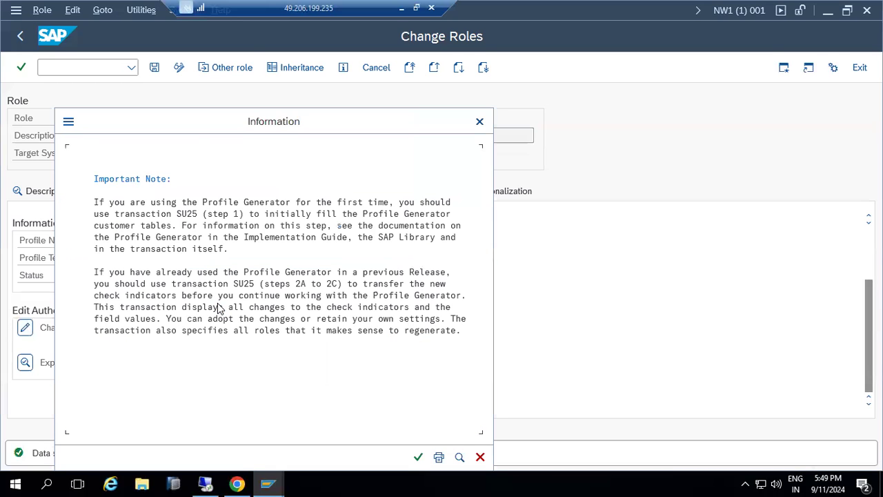
pyautogui.click(417, 457)
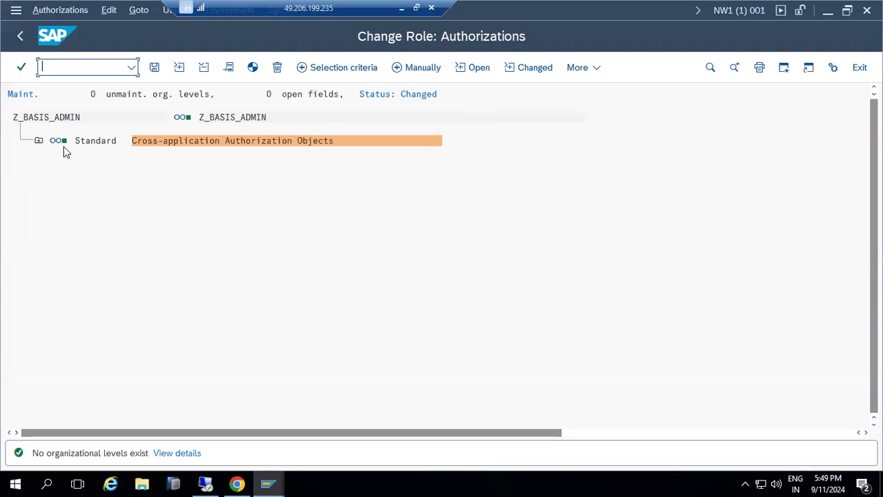
pyautogui.click(268, 482)
pyautogui.click(271, 451)
pyautogui.click(269, 483)
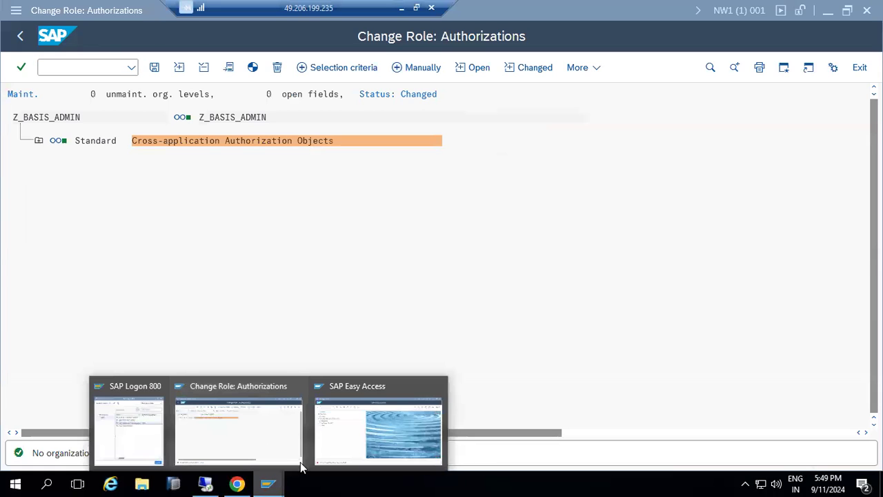
pyautogui.click(373, 432)
pyautogui.write('st22')
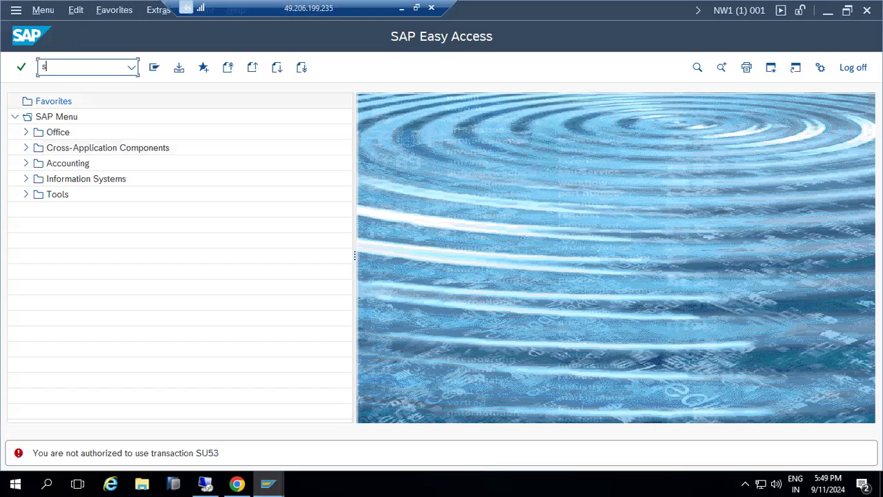
pyautogui.press('Return')
pyautogui.write('sm50')
pyautogui.press('Return')
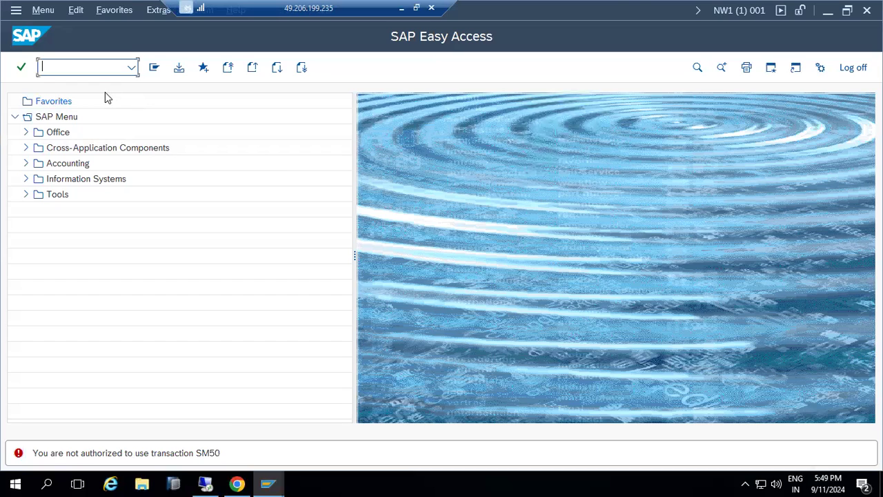
pyautogui.click(746, 11)
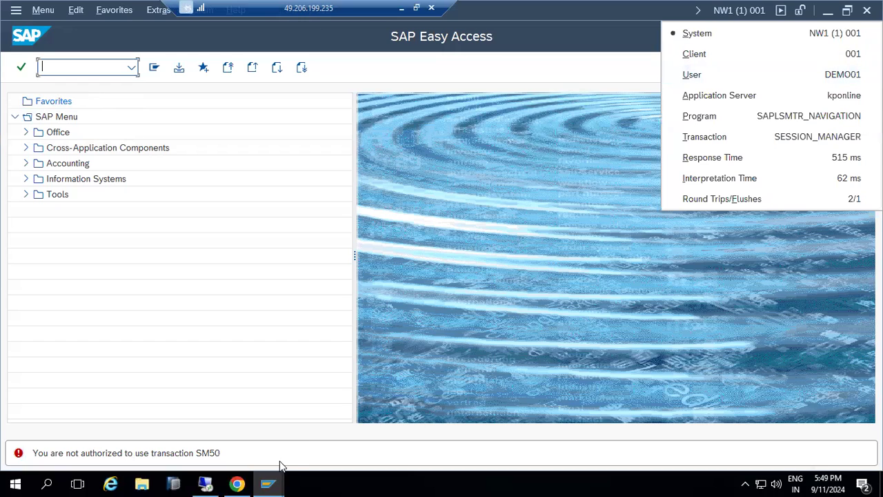
pyautogui.moveTo(269, 483)
pyautogui.click(246, 437)
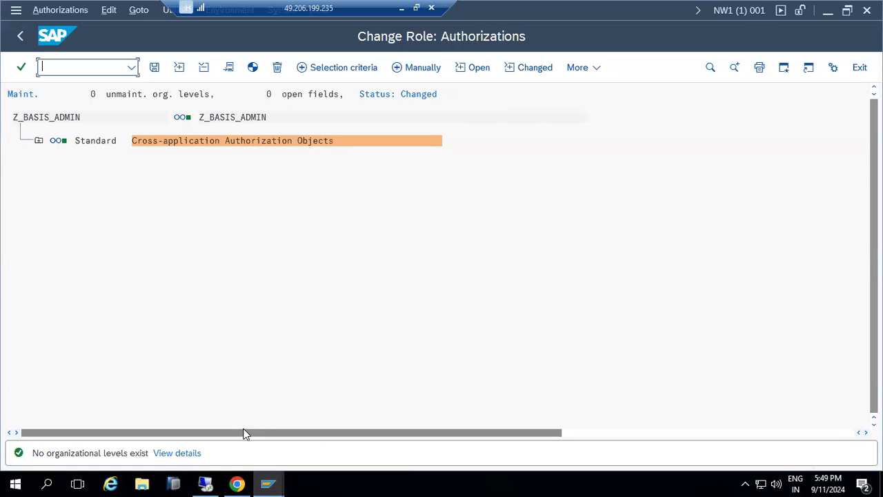
pyautogui.click(15, 10)
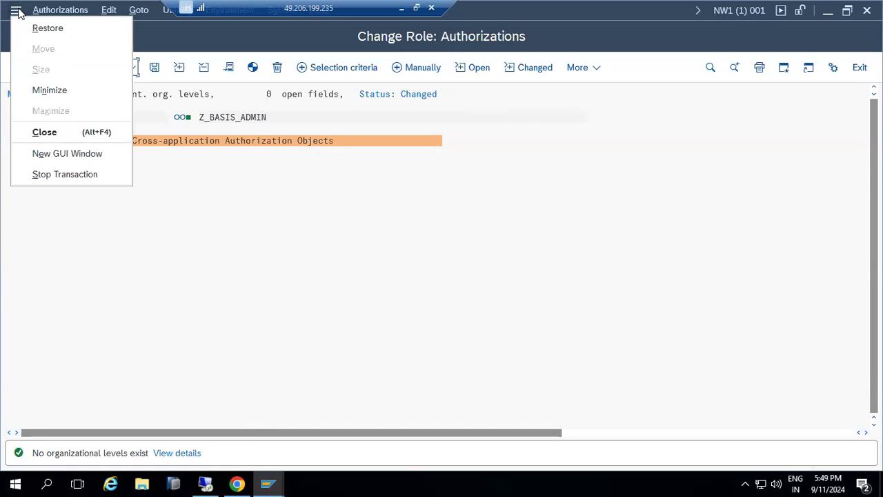
# In a new window, open su22 and enter SM50 as the transaction code
pyautogui.click(47, 153)
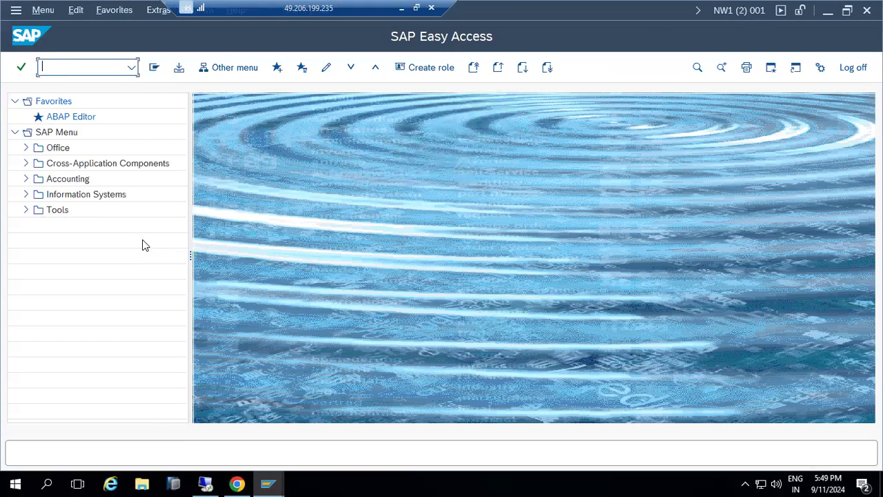
pyautogui.write('su22')
pyautogui.press('Return')
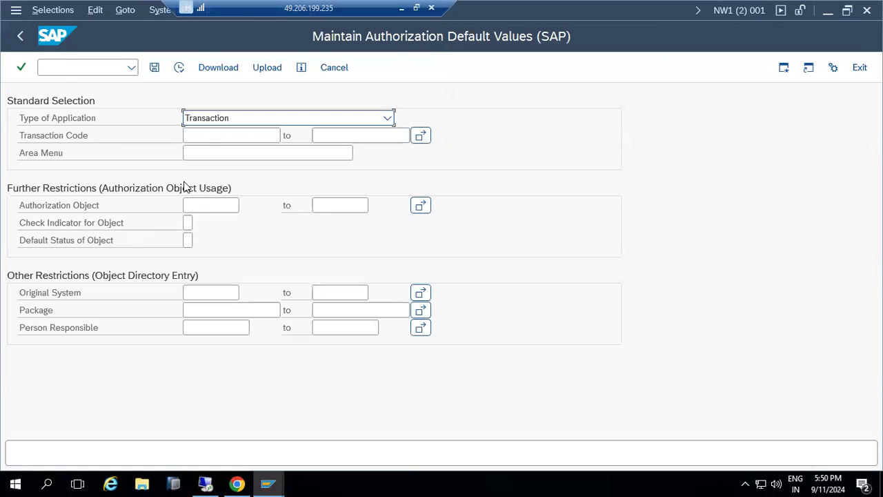
pyautogui.click(204, 136)
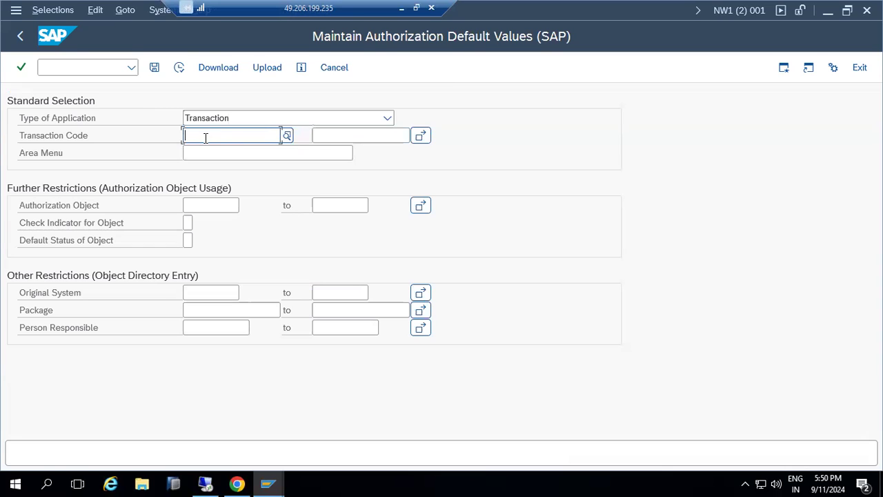
pyautogui.write('SM')
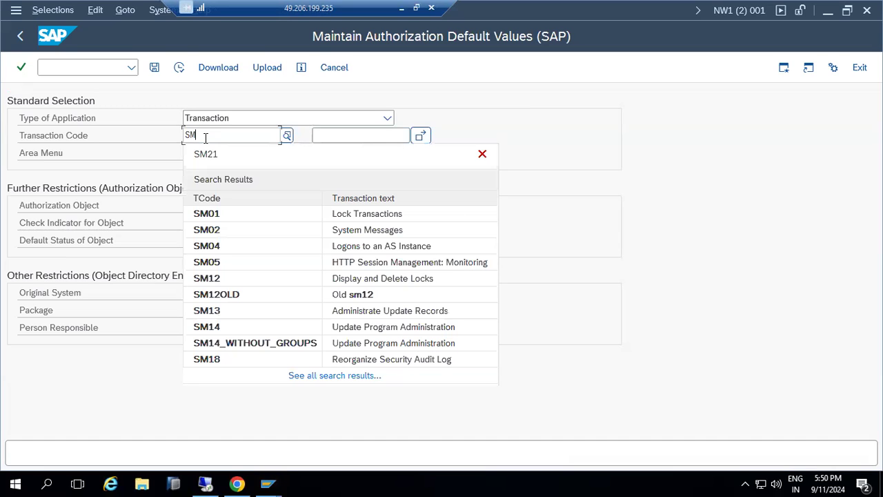
pyautogui.write('50')
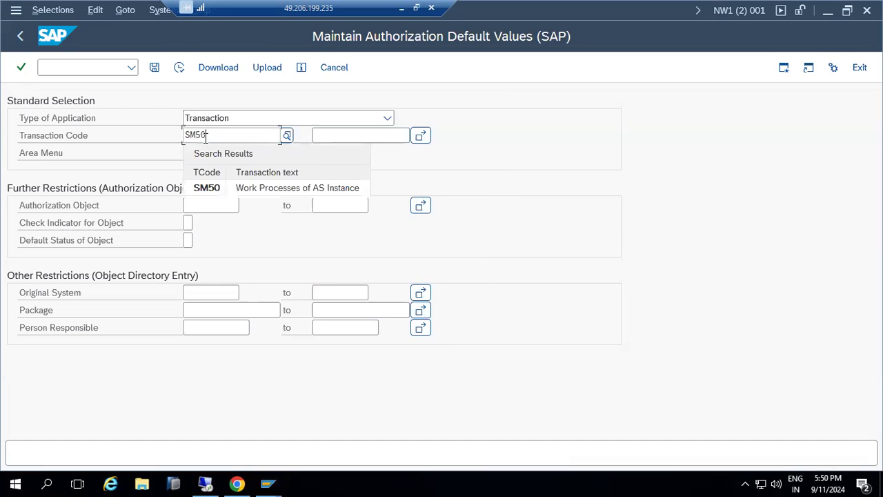
# List SM50's authorization objects, copy S_ADMI_FCD, and return to the Change Role window
pyautogui.click(179, 67)
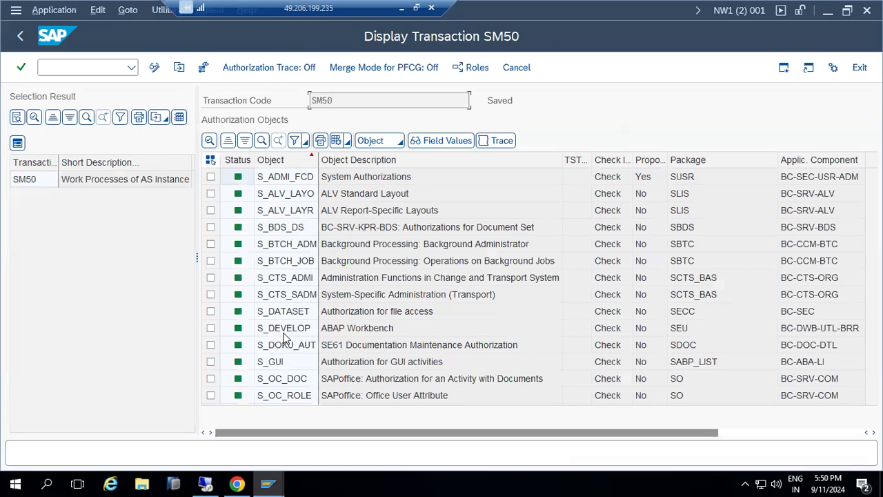
pyautogui.click(279, 180)
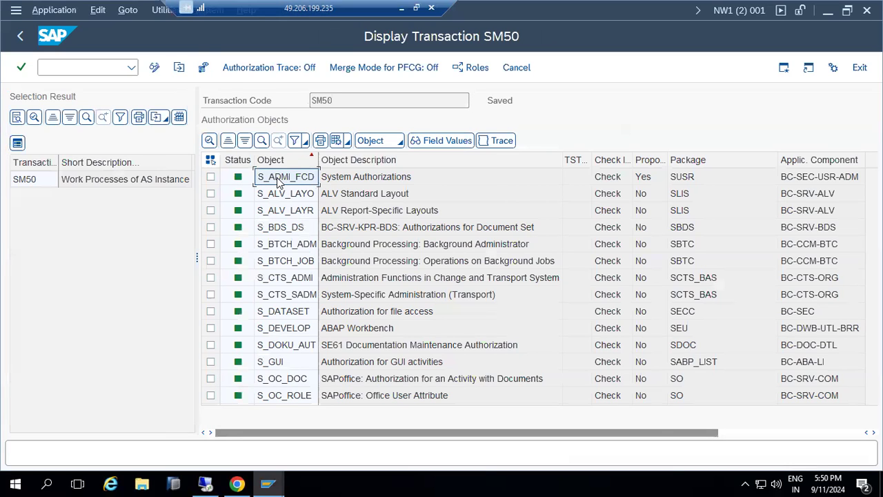
pyautogui.click(278, 182)
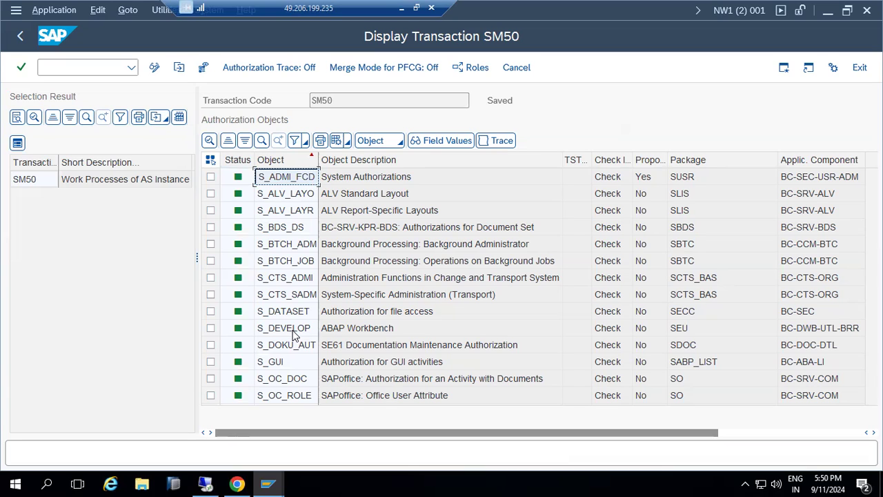
pyautogui.moveTo(262, 479)
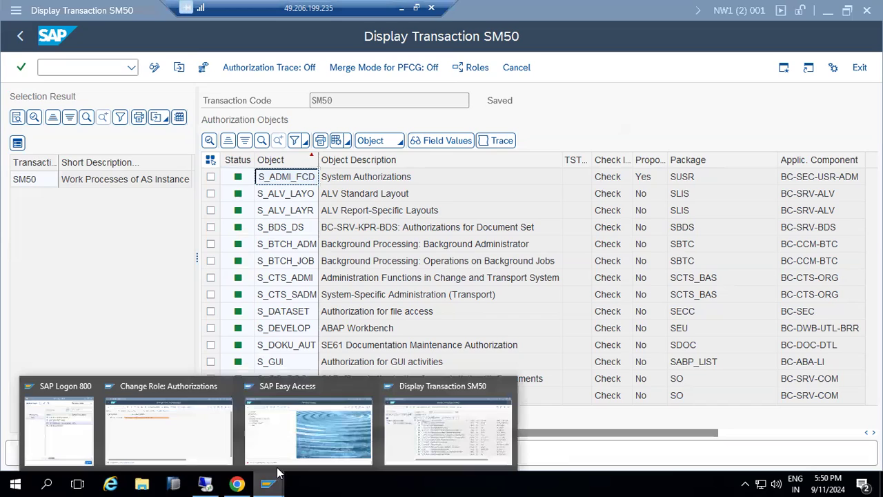
pyautogui.click(194, 429)
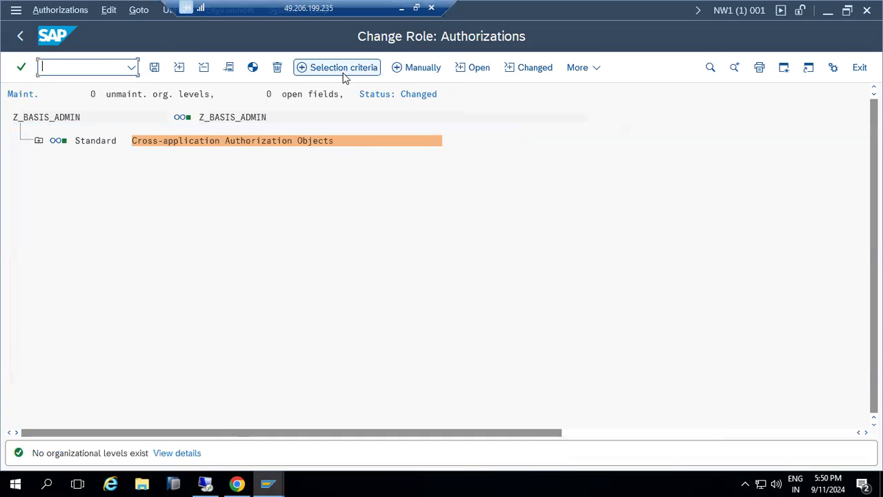
# Manually add authorization object S_ADMI_FCD to Z_BASIS_ADMIN and expand its System Authorizations field for value entry
pyautogui.click(405, 69)
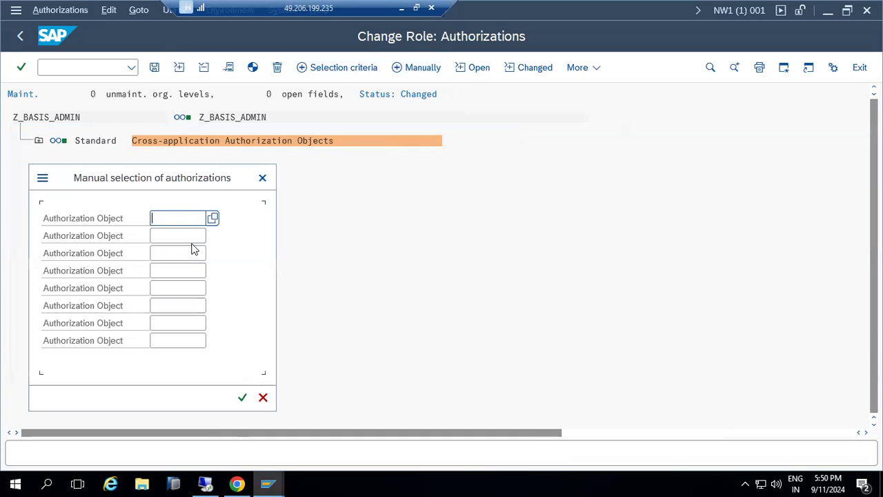
pyautogui.write('S_ADMI_FCD')
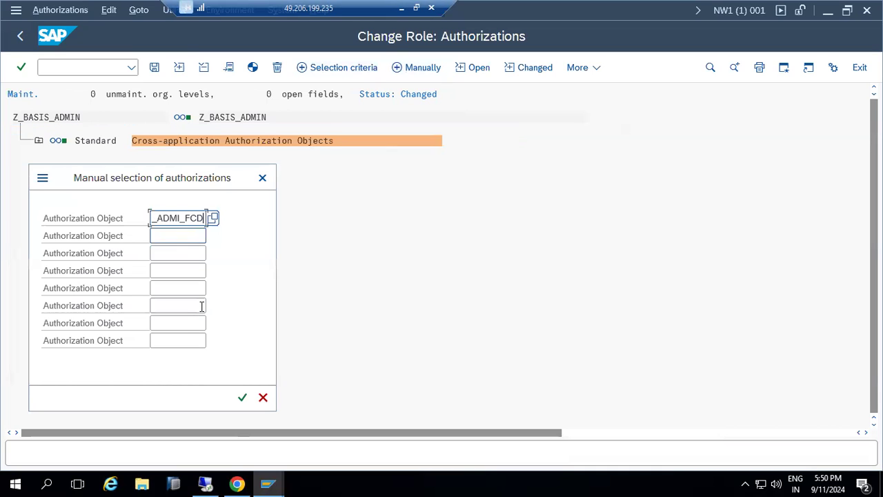
pyautogui.click(241, 398)
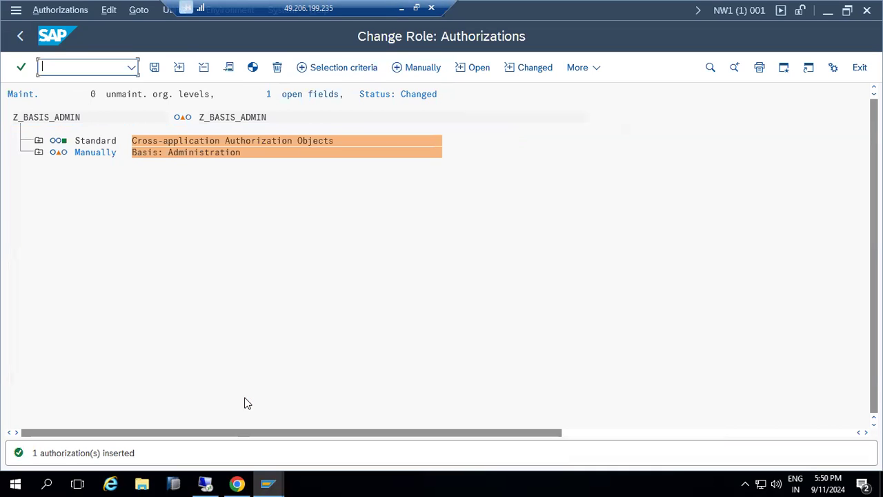
pyautogui.click(38, 153)
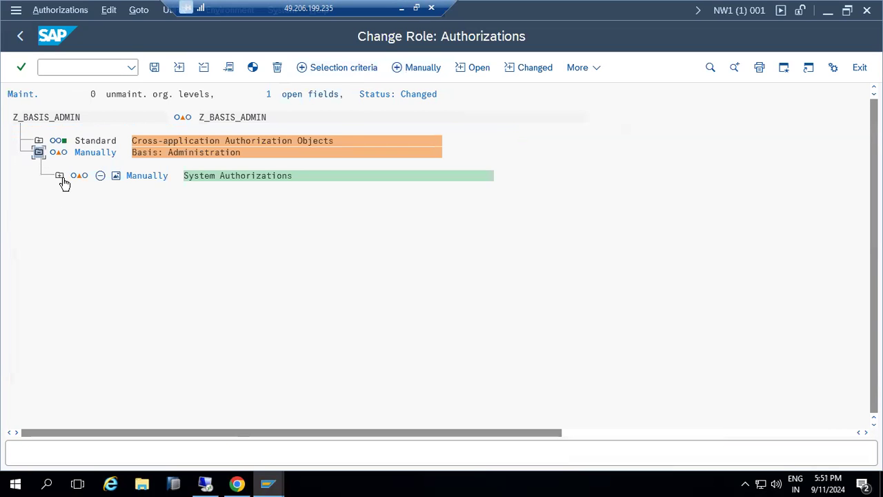
pyautogui.click(59, 176)
pyautogui.click(131, 222)
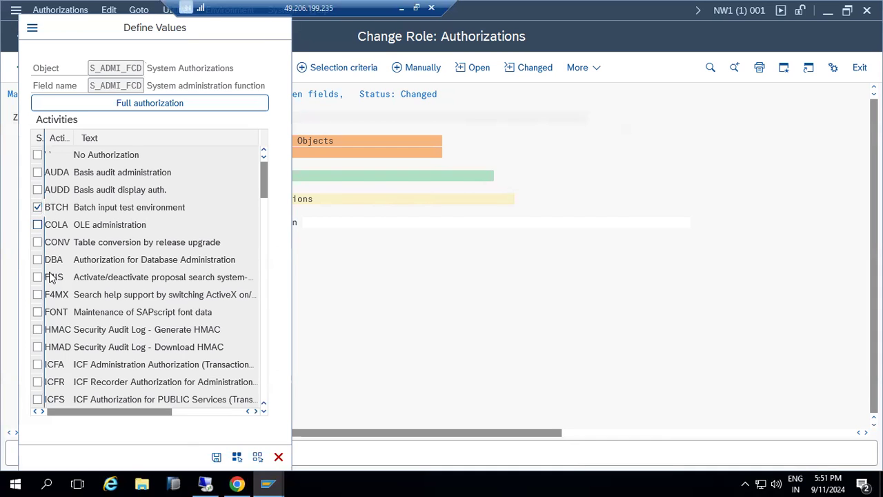
# Tick the SM02, SM21 and ST22 activities for the system administration function
pyautogui.scroll(-3, 48, 289)
pyautogui.scroll(-1, 50, 321)
pyautogui.scroll(-5, 48, 324)
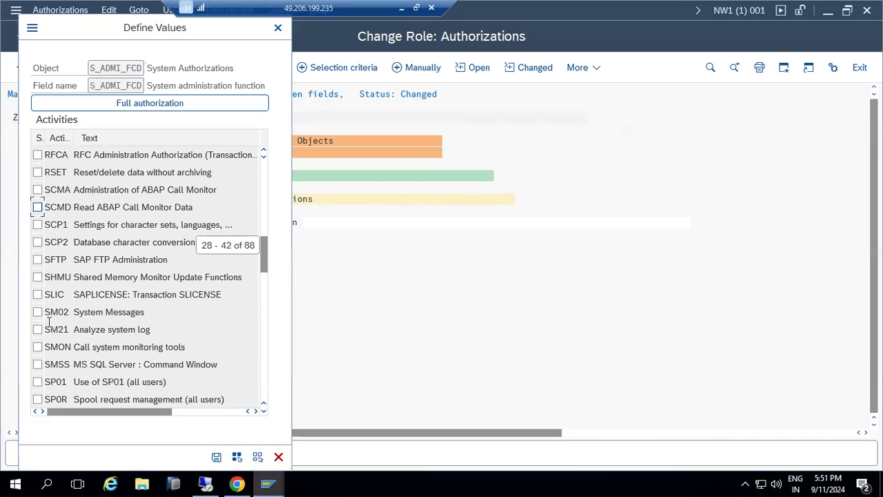
pyautogui.click(37, 312)
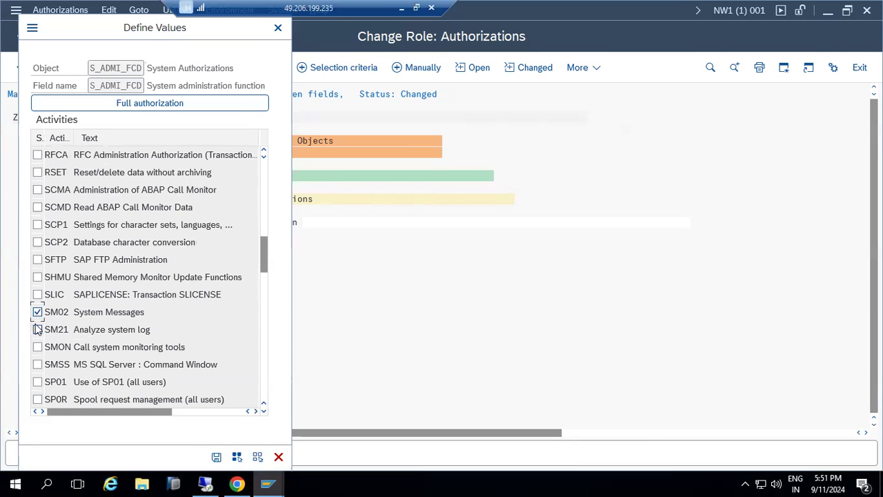
pyautogui.click(37, 329)
pyautogui.click(38, 348)
pyautogui.scroll(-2, 38, 352)
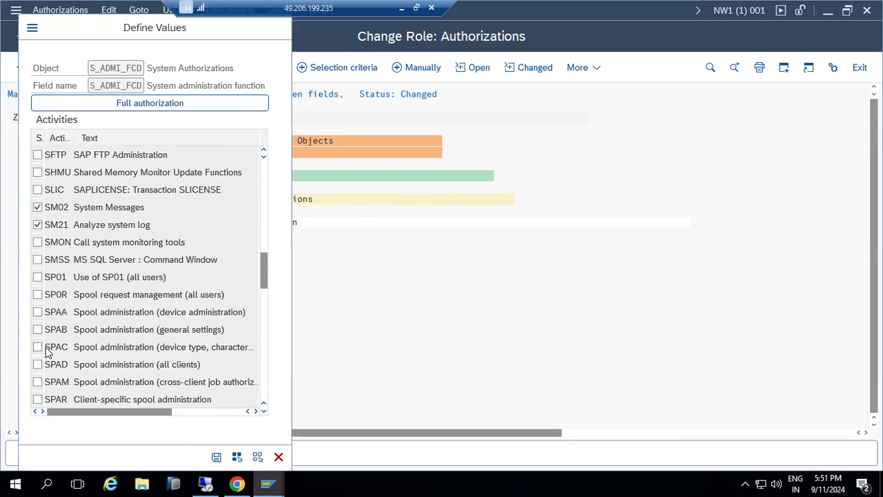
pyautogui.scroll(-4, 47, 353)
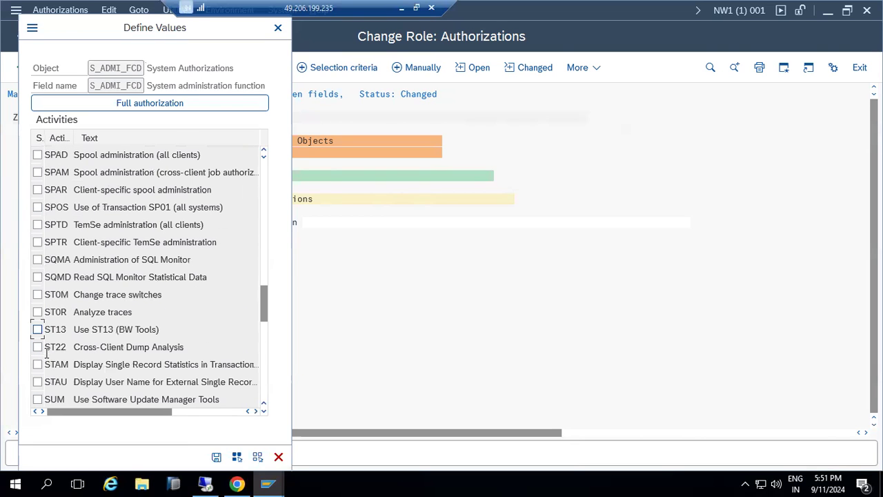
pyautogui.click(38, 347)
# Grant full authorization to all system administration activities and save the values
pyautogui.scroll(-1, 40, 331)
pyautogui.scroll(-1, 40, 329)
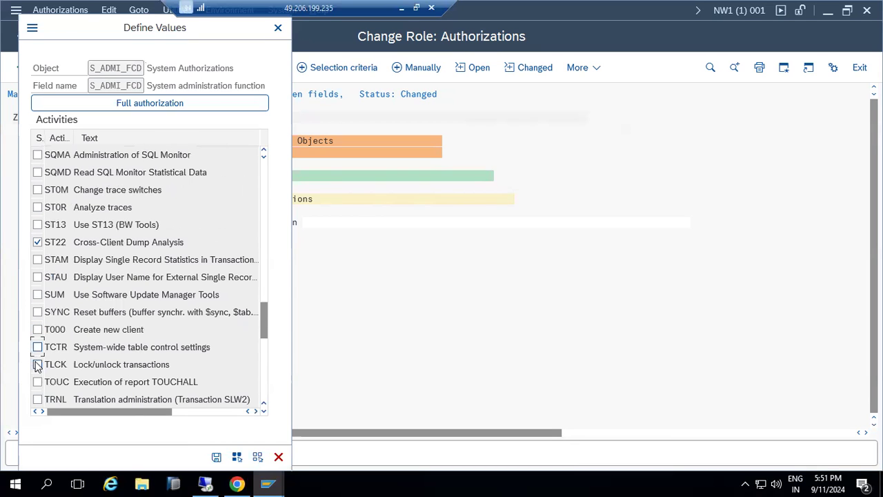
pyautogui.scroll(-4, 38, 367)
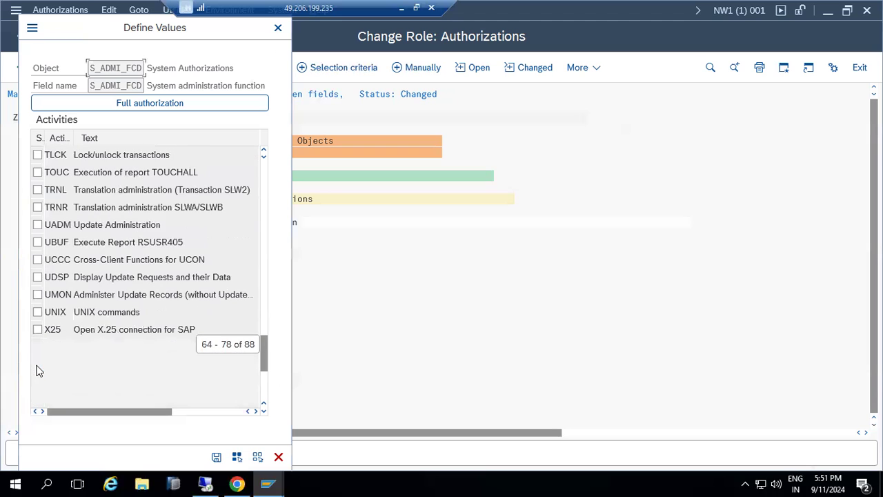
pyautogui.scroll(7, 38, 370)
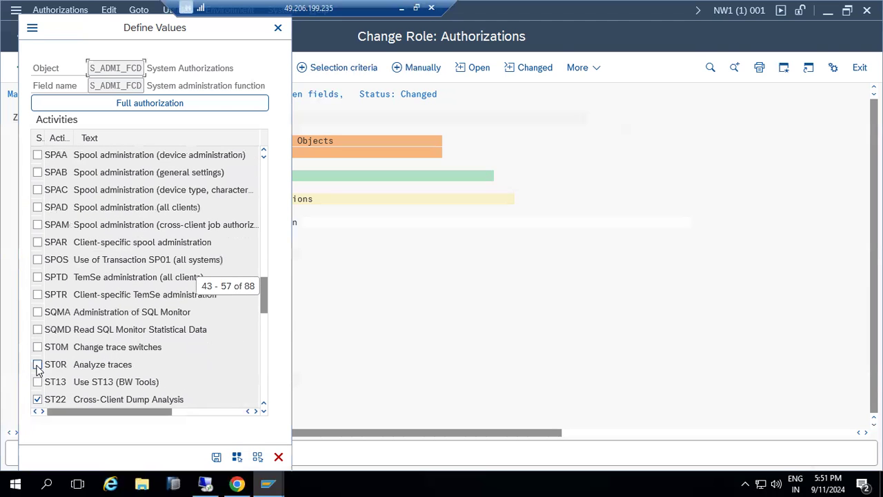
pyautogui.scroll(2, 37, 371)
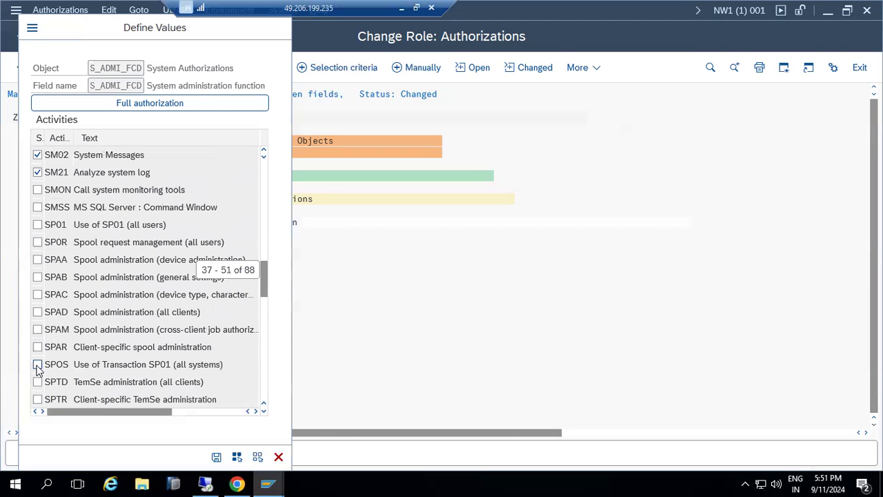
pyautogui.scroll(1, 38, 370)
pyautogui.scroll(2, 52, 303)
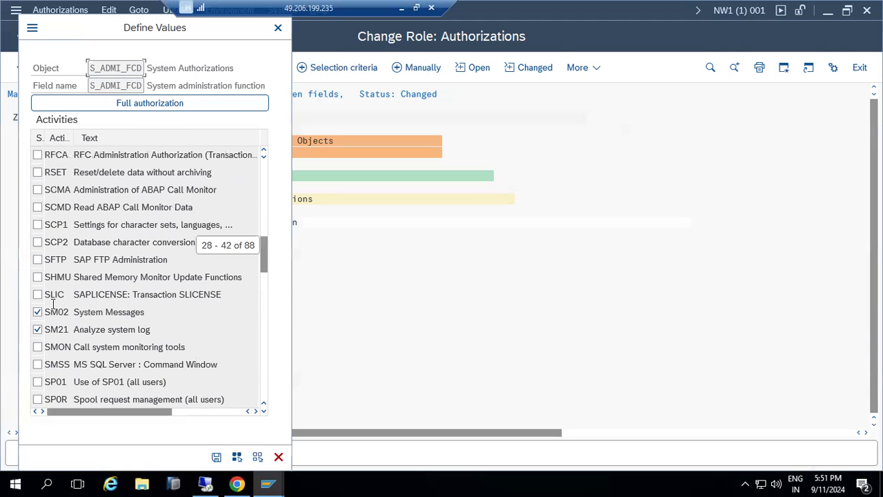
pyautogui.scroll(8, 56, 236)
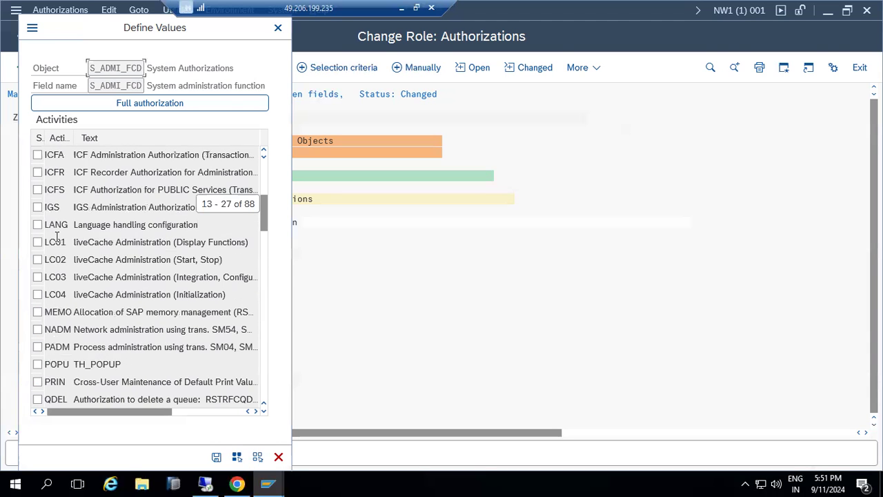
pyautogui.scroll(1, 56, 237)
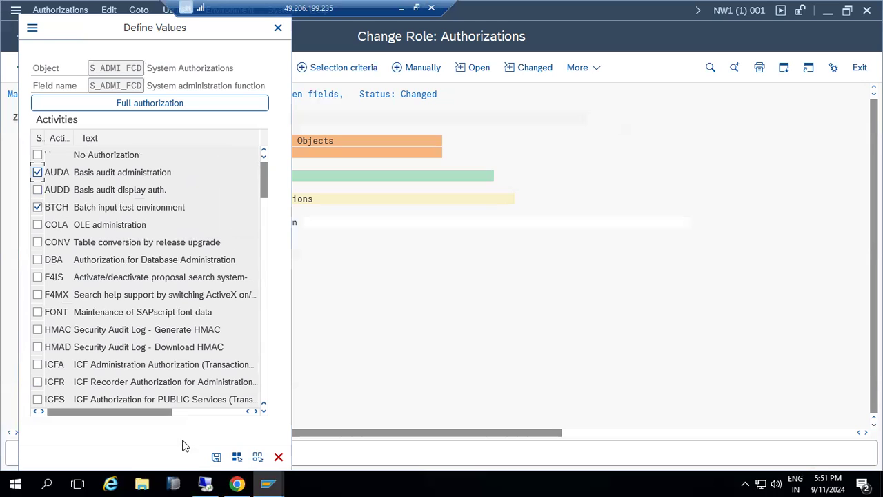
pyautogui.click(110, 105)
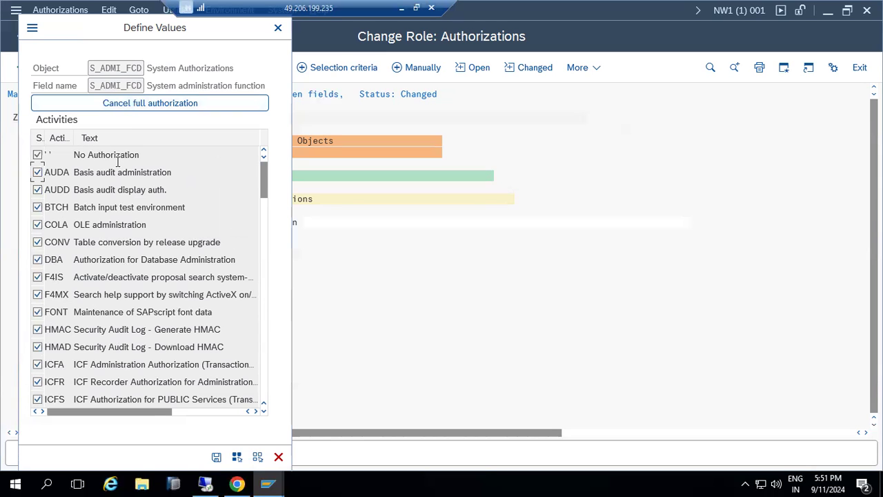
pyautogui.click(216, 457)
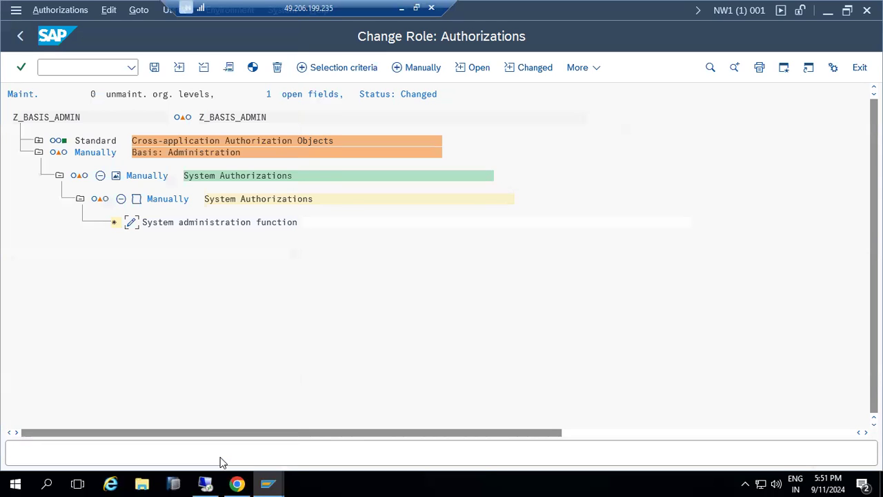
# Save the role's authorizations, generate its profile, and return to the Change Roles screen
pyautogui.click(154, 67)
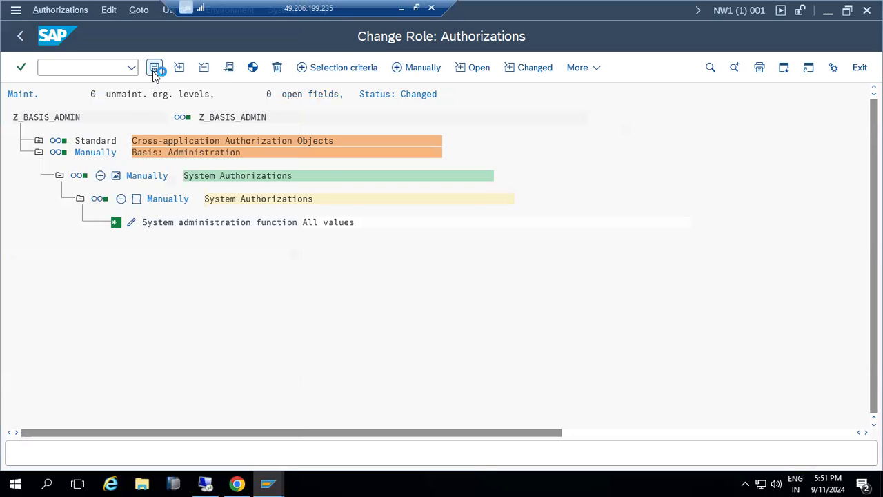
pyautogui.click(254, 74)
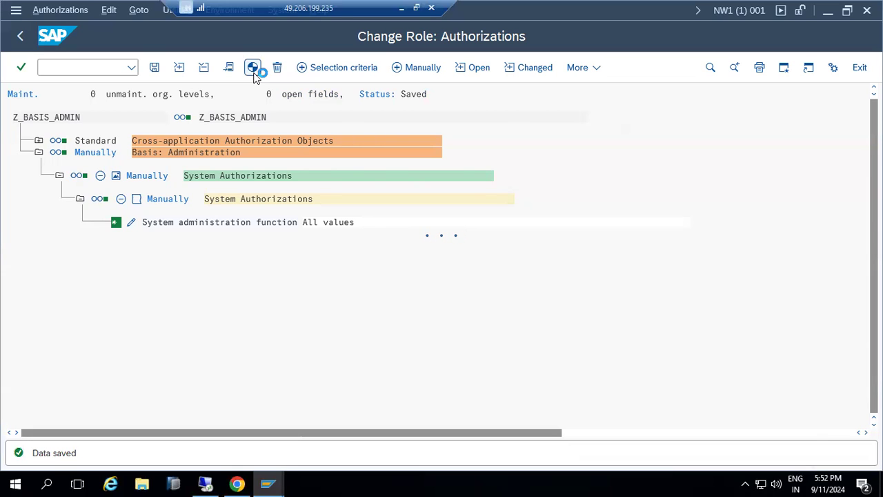
pyautogui.click(253, 70)
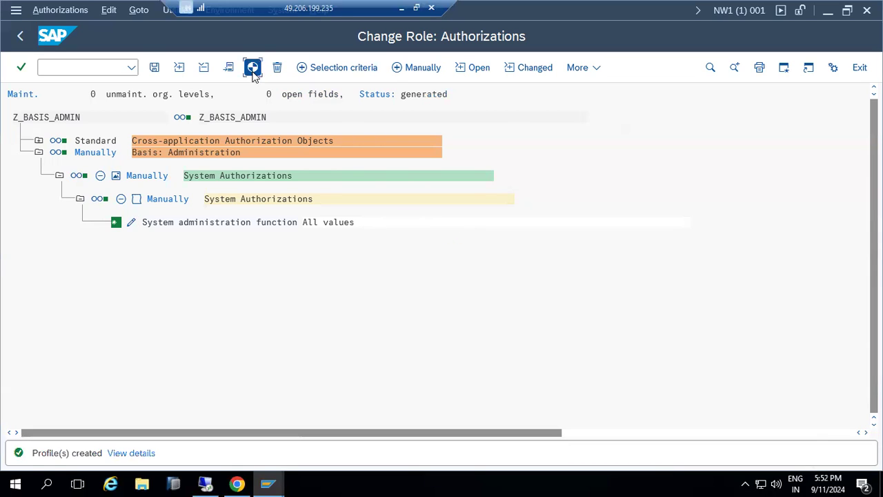
pyautogui.click(20, 36)
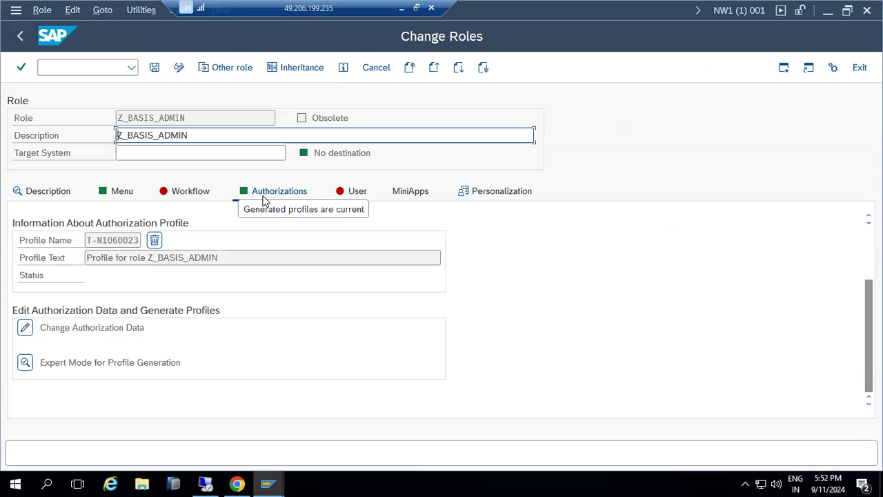
# Assign the demo user to role Z_BASIS_ADMIN on the User tab and save the role
pyautogui.click(349, 194)
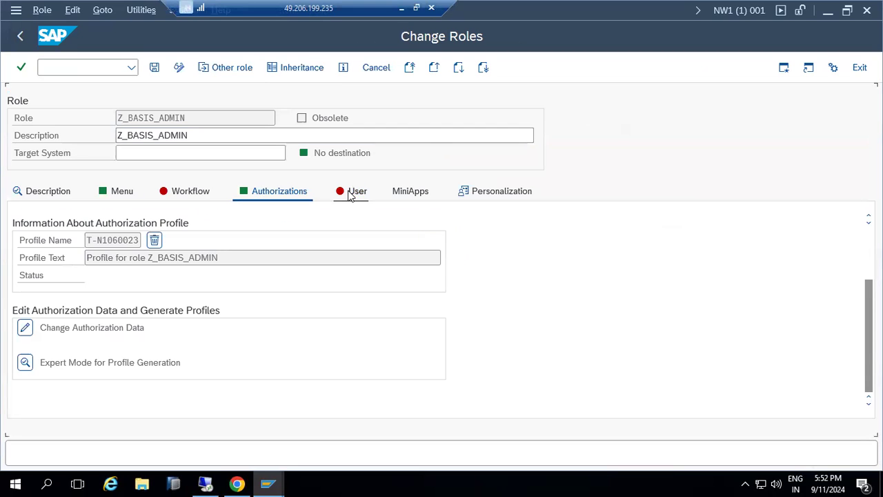
pyautogui.write('dem')
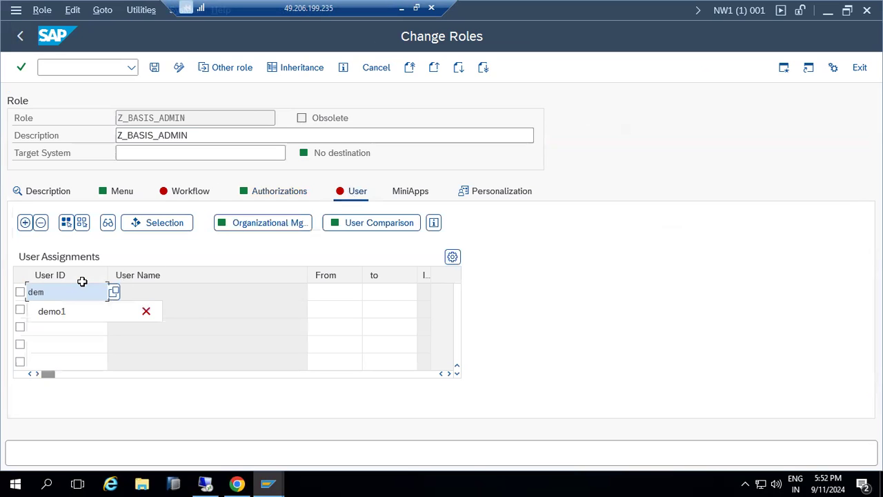
pyautogui.write('o-01')
pyautogui.press('BackSpace')
pyautogui.press('BackSpace')
pyautogui.press('BackSpace')
pyautogui.write('01q')
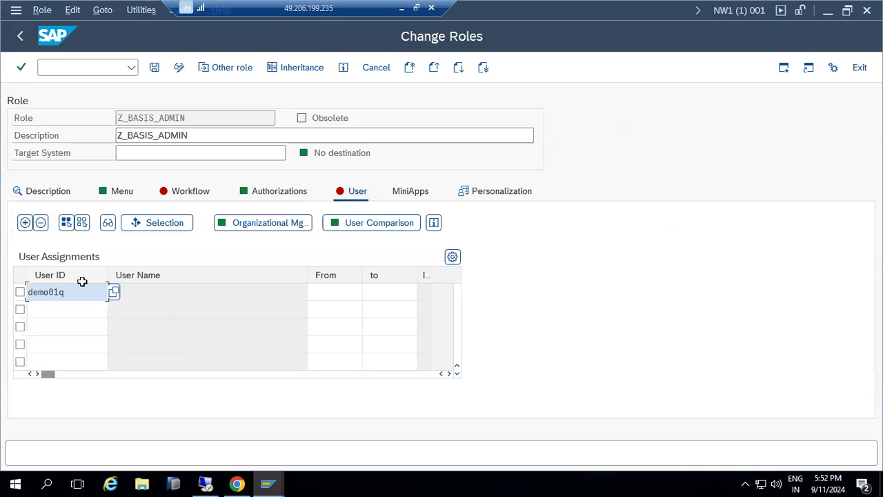
pyautogui.press('Return')
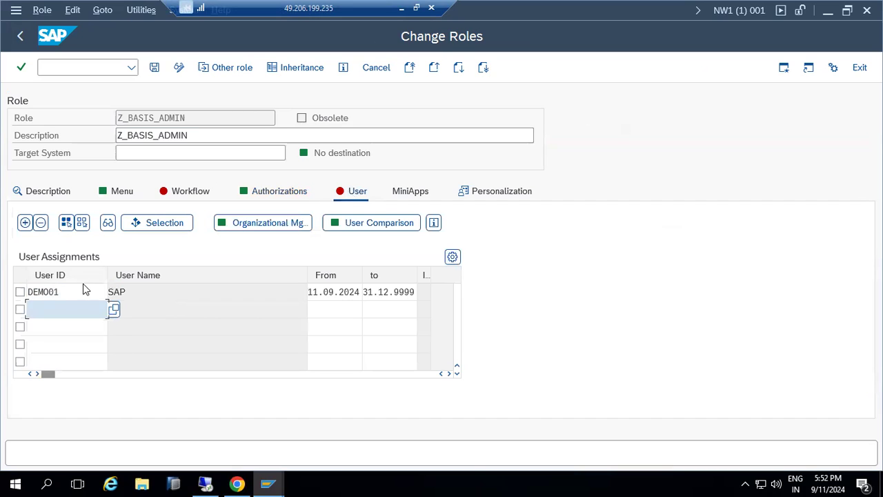
pyautogui.click(153, 69)
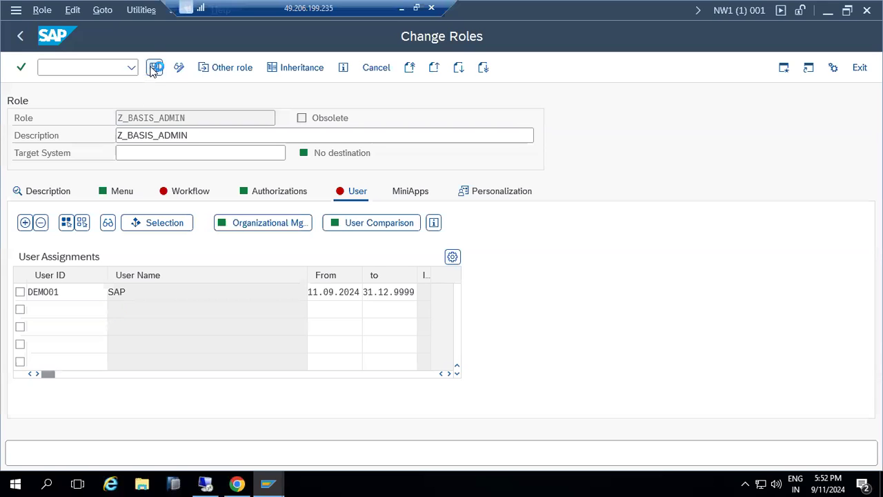
# Run a complete user master comparison for Z_BASIS_ADMIN and save the role again
pyautogui.click(349, 222)
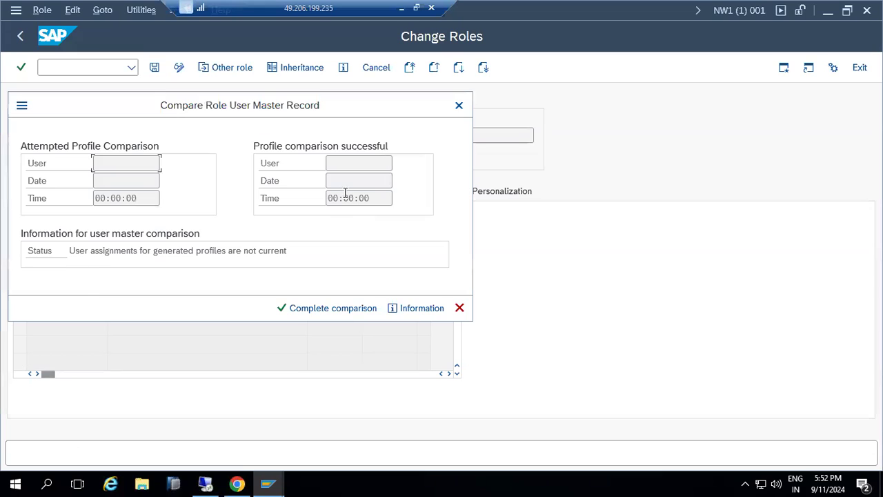
pyautogui.click(330, 309)
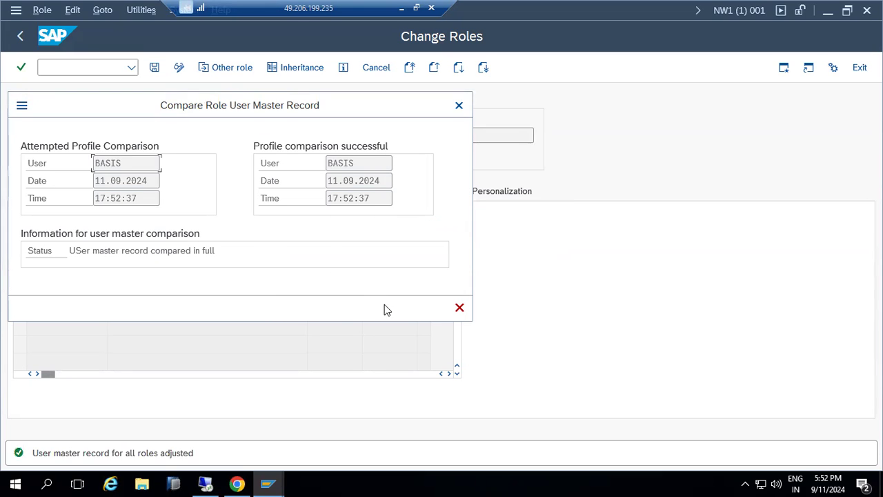
pyautogui.click(458, 307)
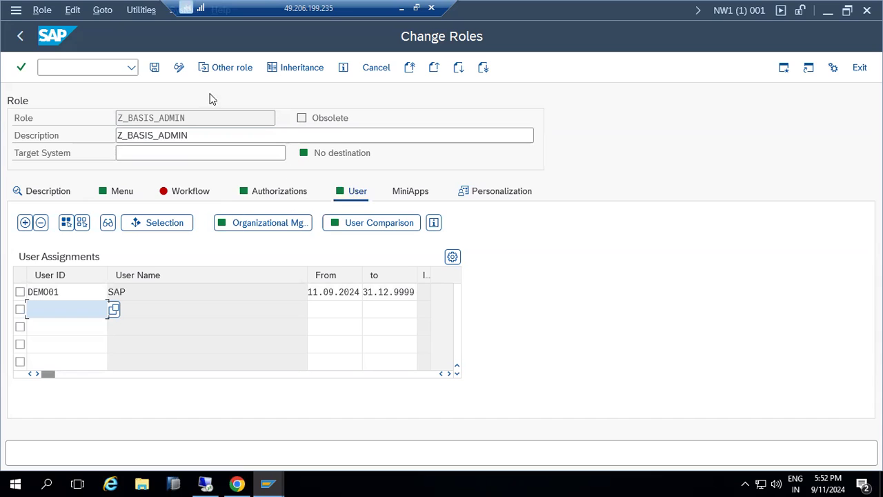
pyautogui.click(154, 67)
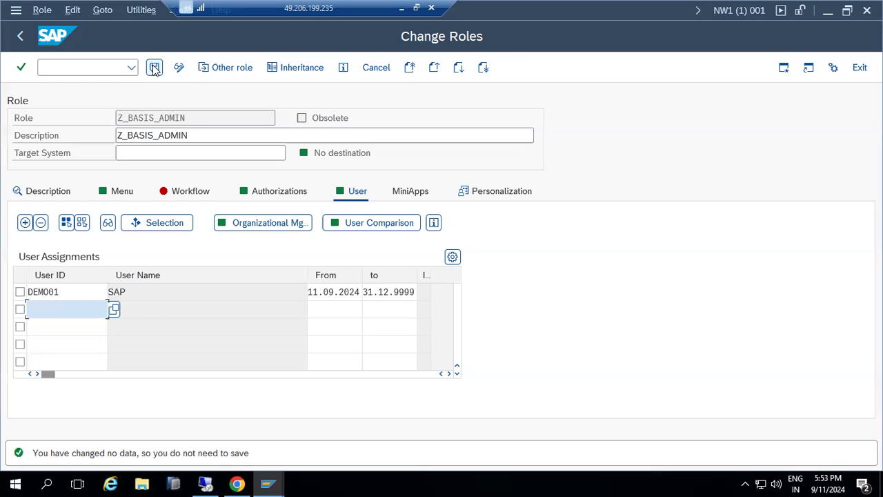
pyautogui.write('sxx')
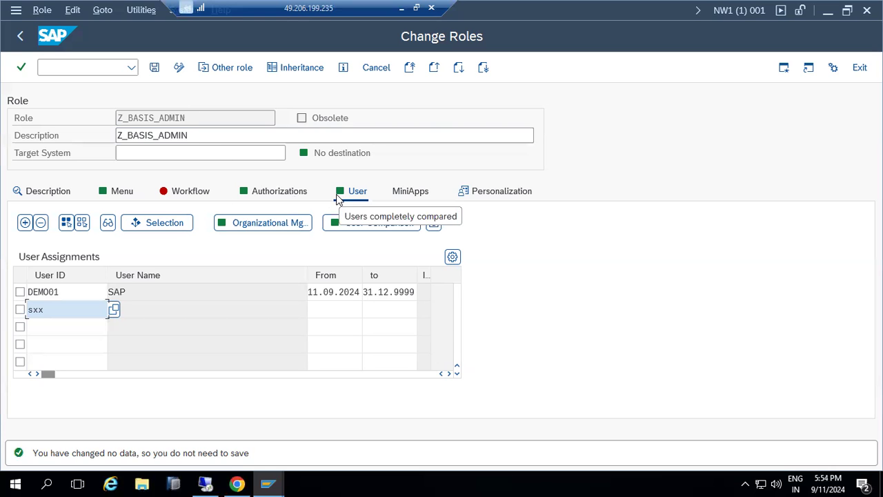
pyautogui.click(269, 483)
# In the demo user's Easy Access window, try ST22 (refused), then open the SM21 system log
pyautogui.click(303, 440)
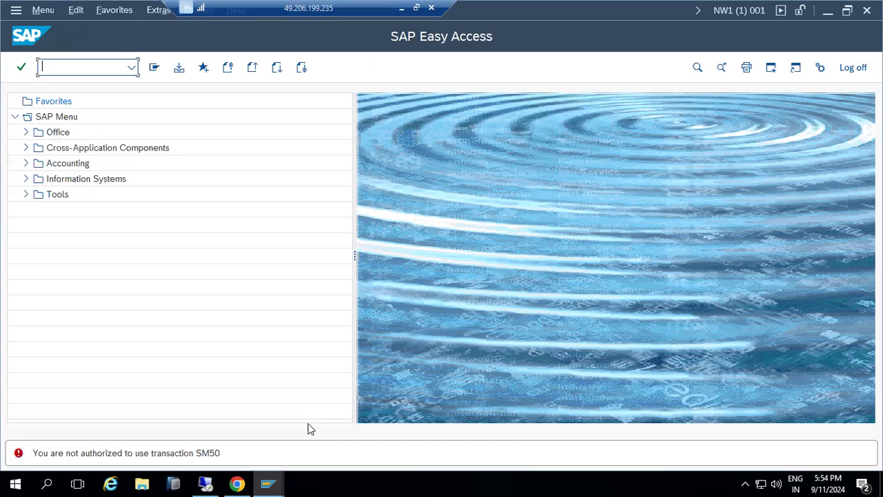
pyautogui.write('st22')
pyautogui.press('Return')
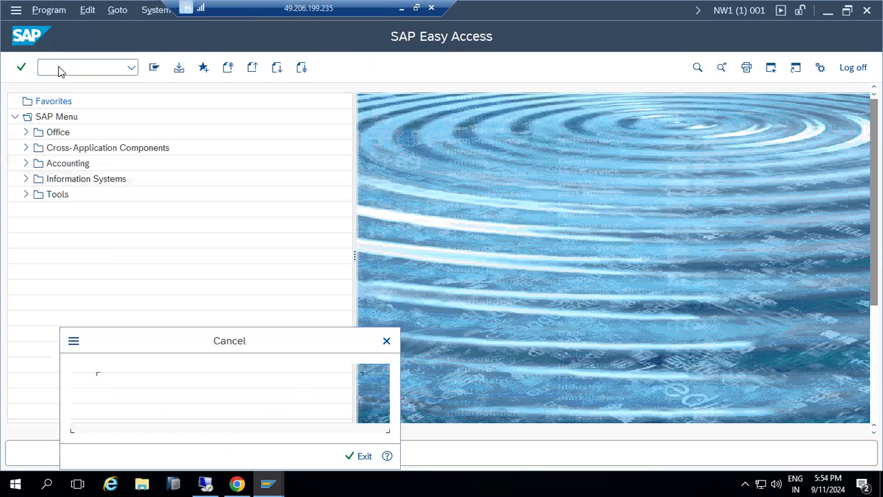
pyautogui.press('Return')
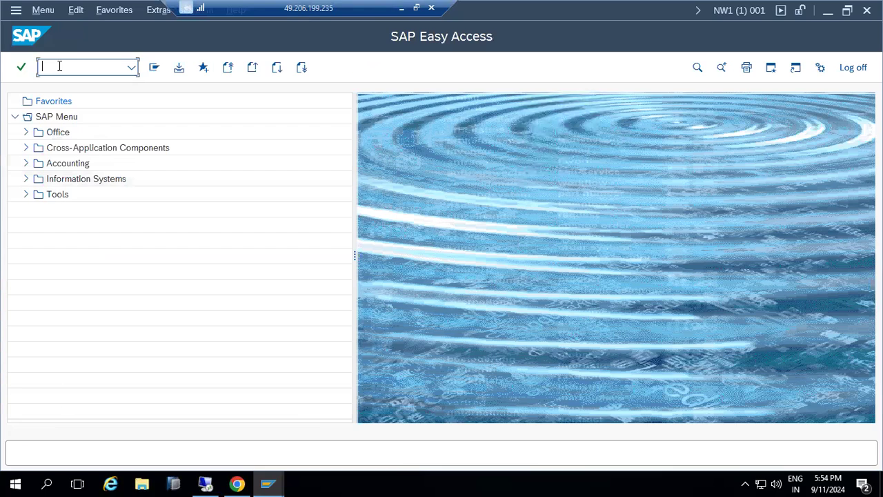
pyautogui.write('sm21')
pyautogui.press('Return')
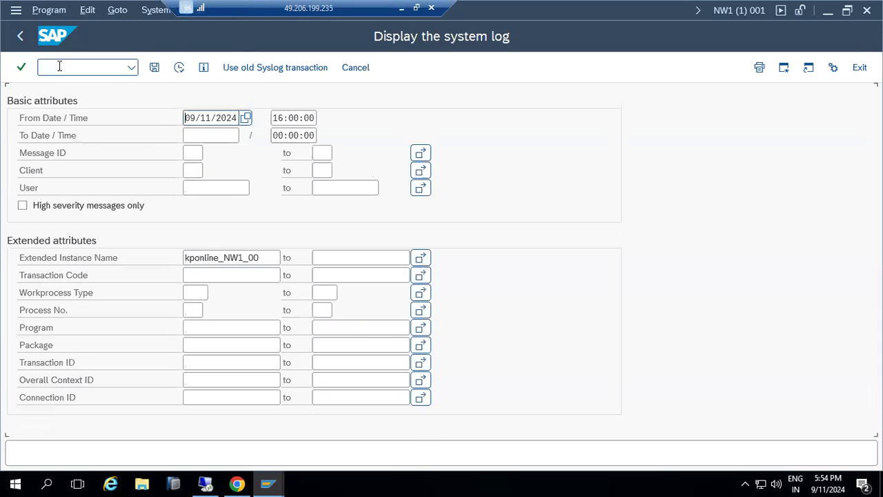
# Open the work process overview, check the session's user in system info, and enter /nsm50
pyautogui.click(59, 66)
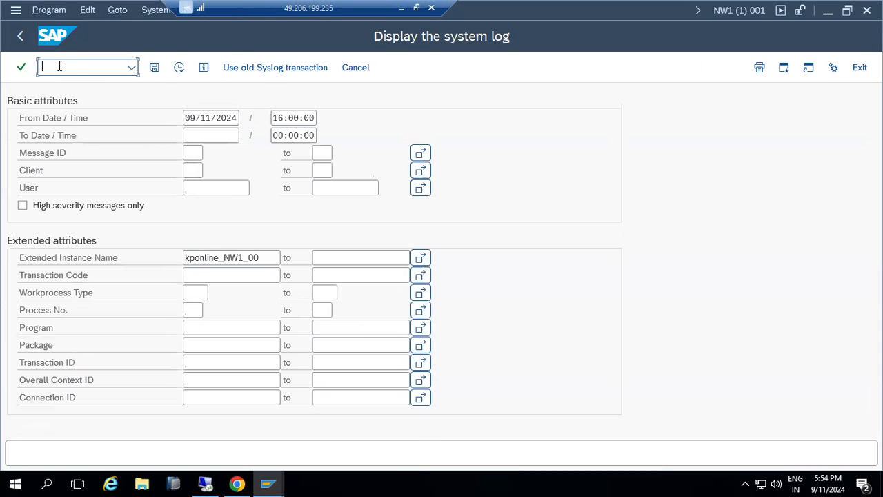
pyautogui.write('/nsm5')
pyautogui.press('Return')
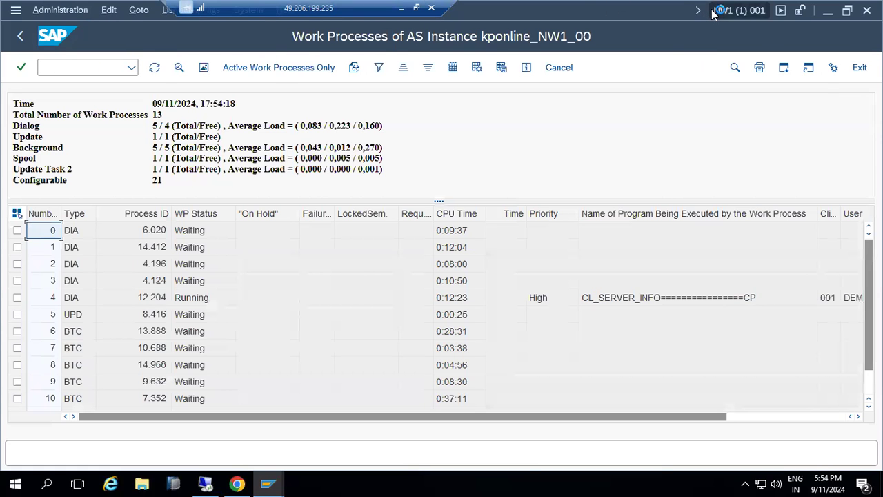
pyautogui.click(738, 10)
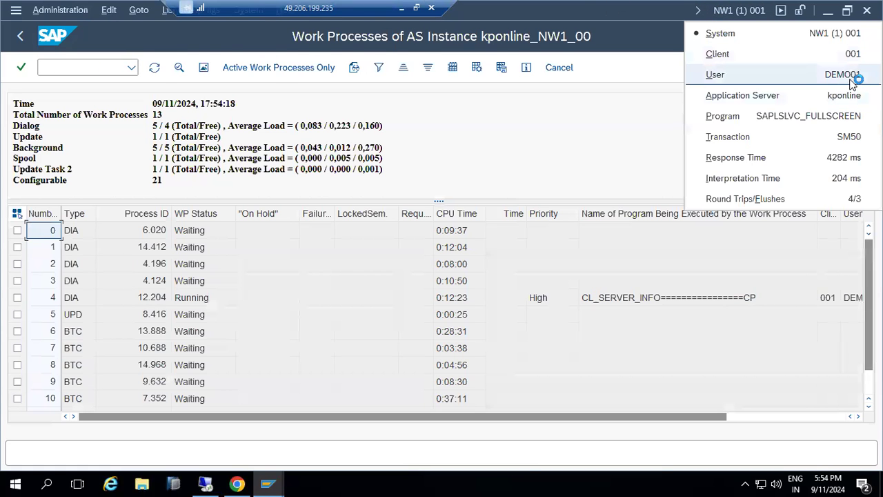
pyautogui.click(65, 67)
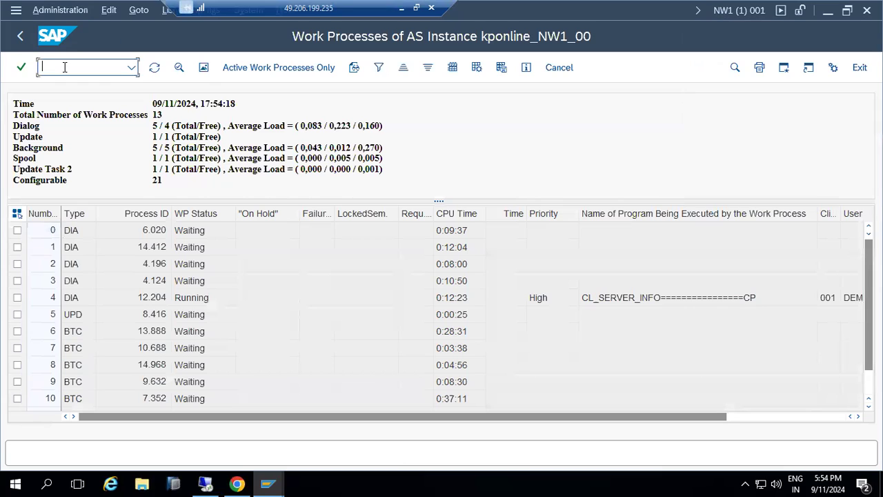
pyautogui.write('/n')
pyautogui.write('s')
pyautogui.write('m50')
# Review the failed S_GUI and S_ALV_LAYR authorization checks, then return to Easy Access
pyautogui.press('Return')
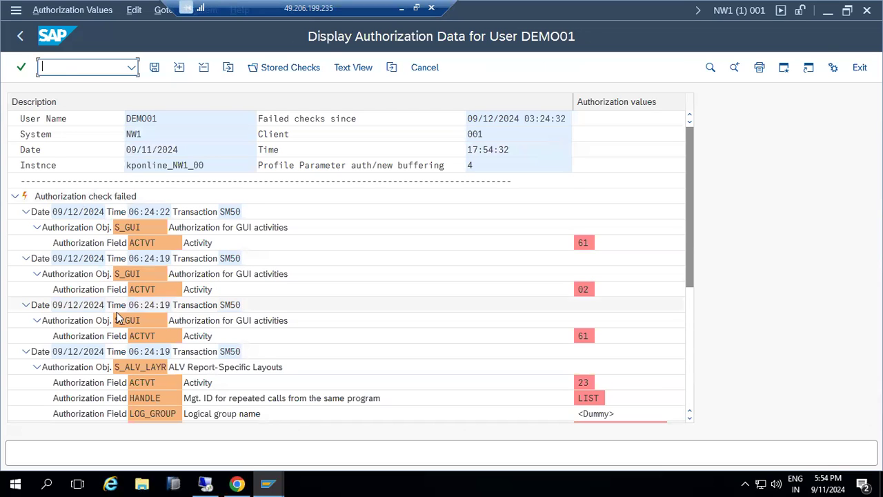
pyautogui.scroll(-5, 118, 316)
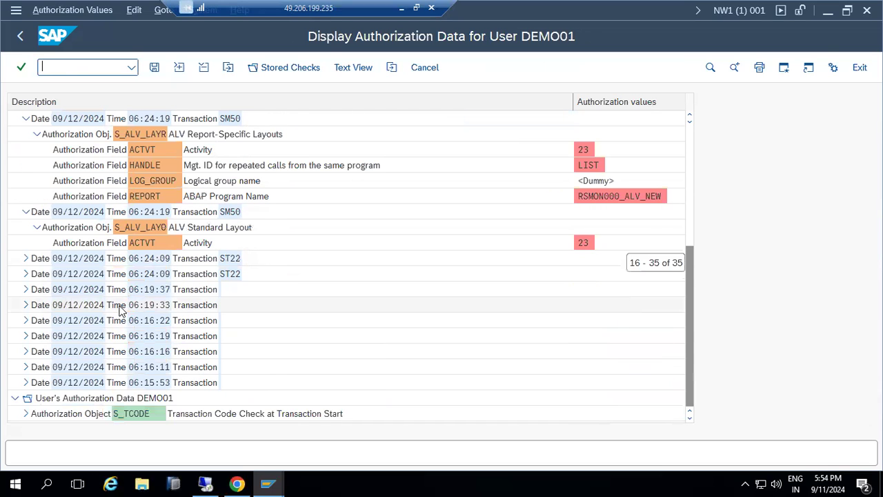
pyautogui.scroll(5, 119, 311)
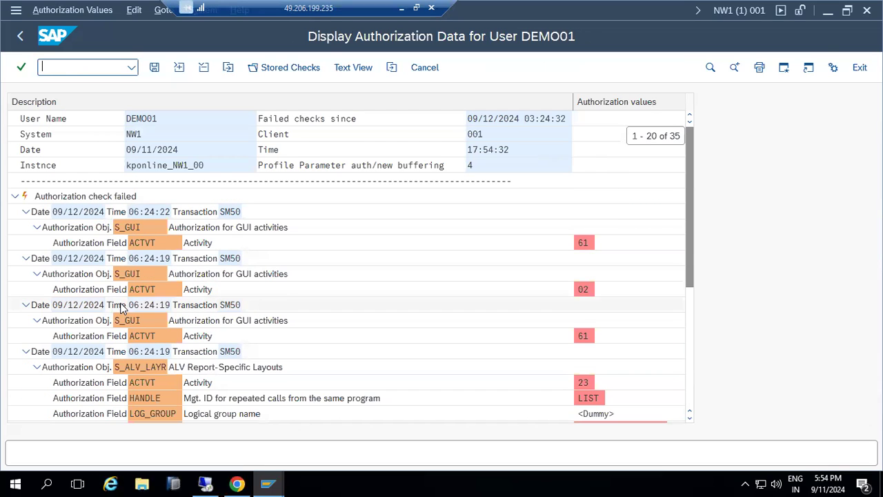
pyautogui.click(17, 31)
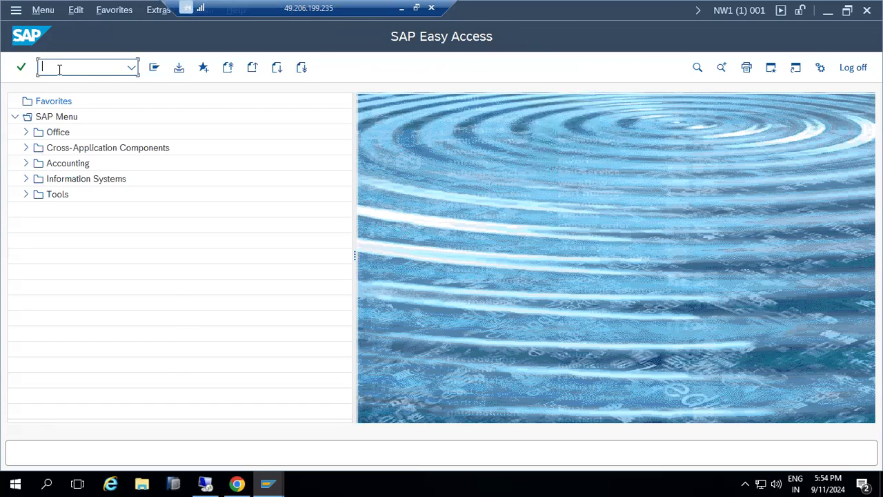
# Run /nsm04 to list the instance's user sessions, then return to Easy Access
pyautogui.write('sm04')
pyautogui.press('Return')
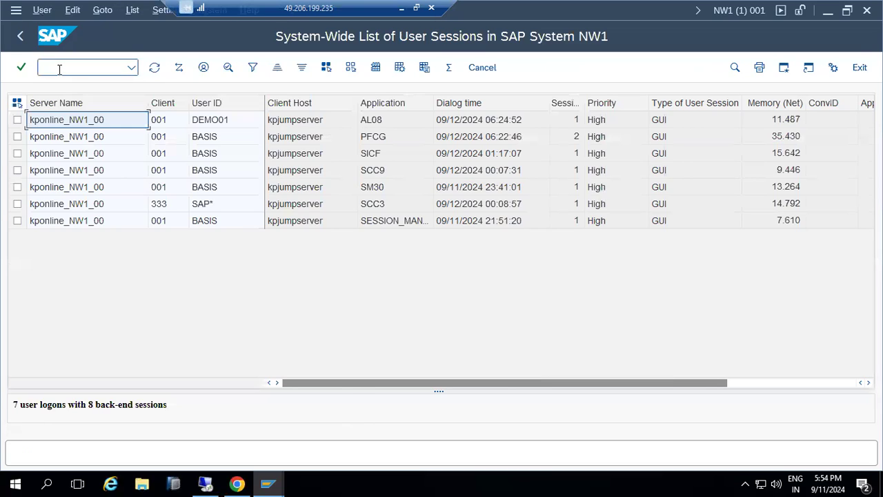
pyautogui.click(59, 69)
pyautogui.write('/nsm04')
pyautogui.press('Return')
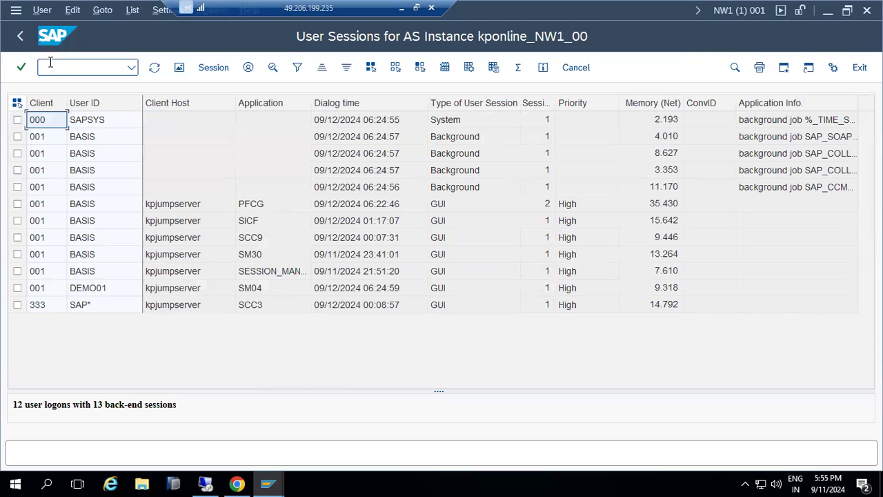
pyautogui.click(20, 36)
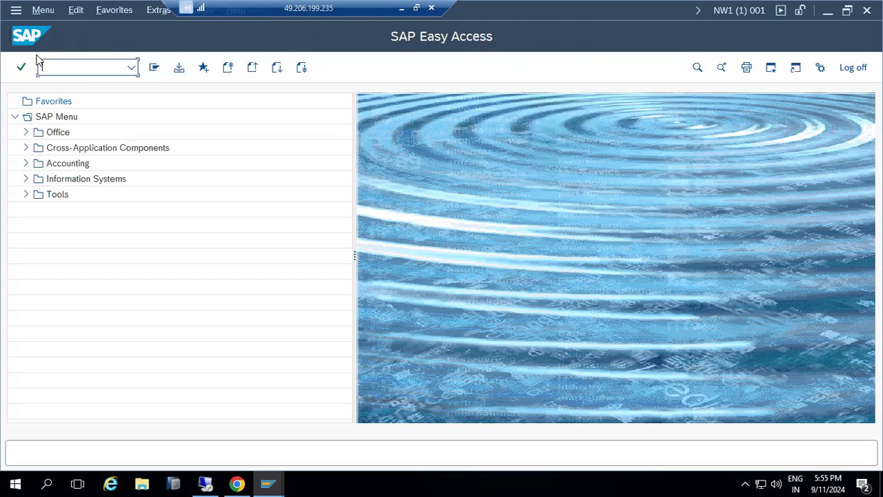
# Enter transaction SM02, then bring up the other open SAP windows
pyautogui.write('sm02')
pyautogui.press('Return')
pyautogui.click(54, 64)
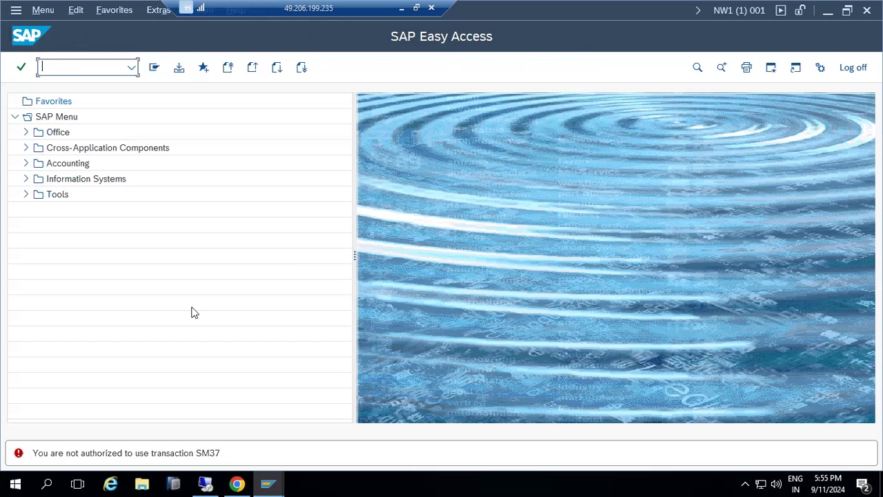
pyautogui.click(268, 483)
# In role maintenance, delete the stray user entry and show the role's menu transactions
pyautogui.click(204, 437)
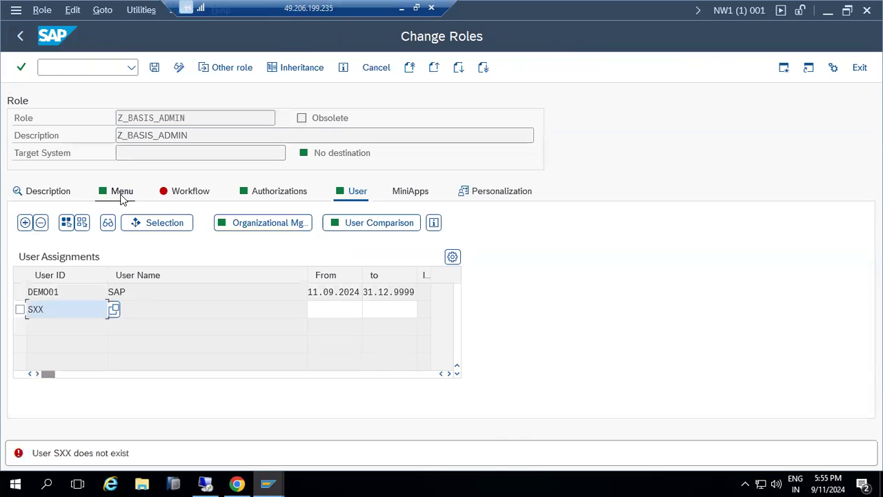
pyautogui.press('BackSpace')
pyautogui.press('BackSpace')
pyautogui.press('BackSpace')
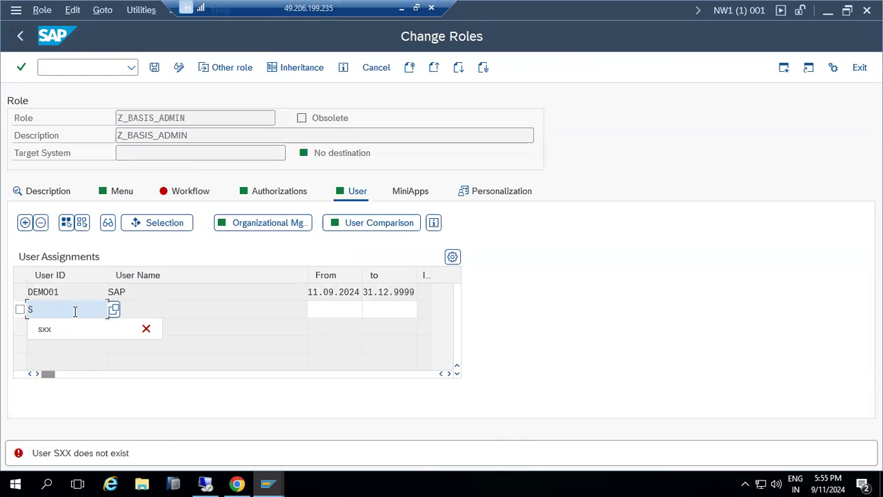
pyautogui.click(119, 190)
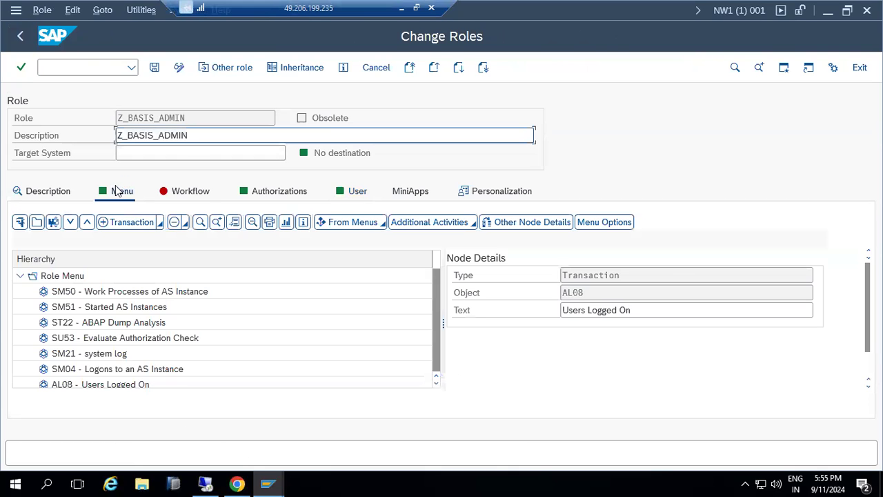
pyautogui.scroll(-1, 68, 370)
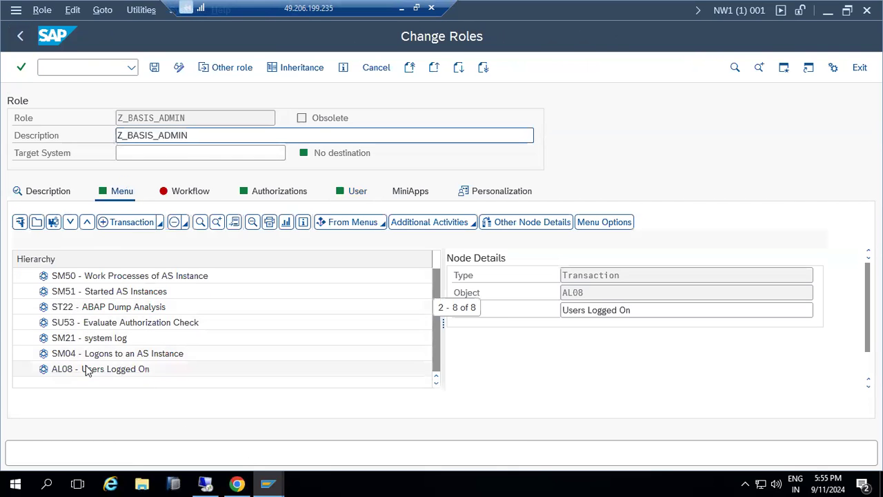
# Add SM37 to the Z_BASIS_ADMIN menu, save the role, and bring Easy Access forward
pyautogui.click(123, 224)
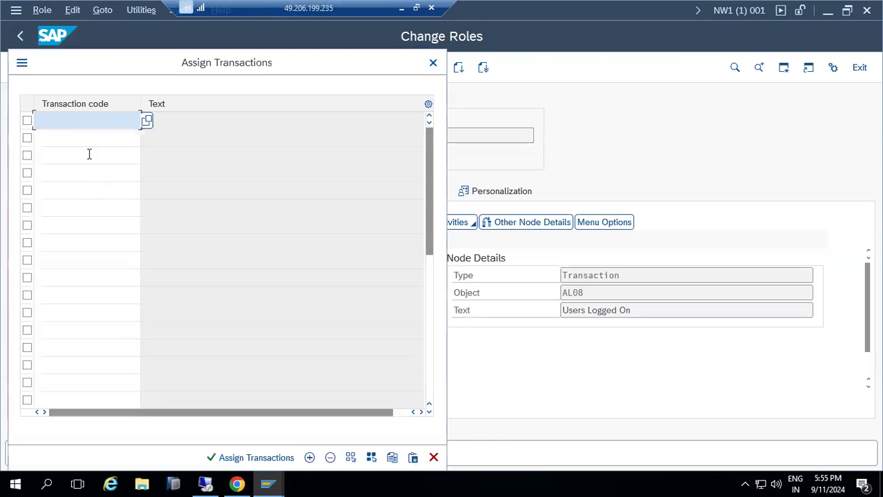
pyautogui.write('sm37')
pyautogui.press('Return')
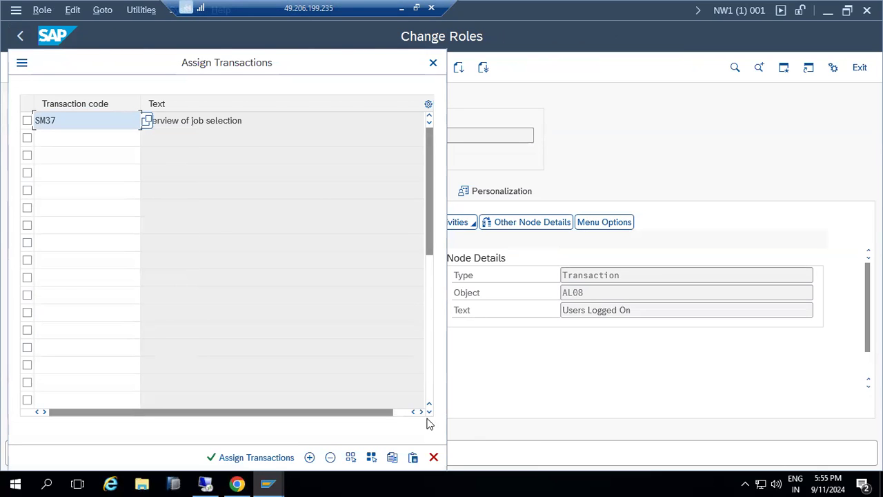
pyautogui.click(243, 459)
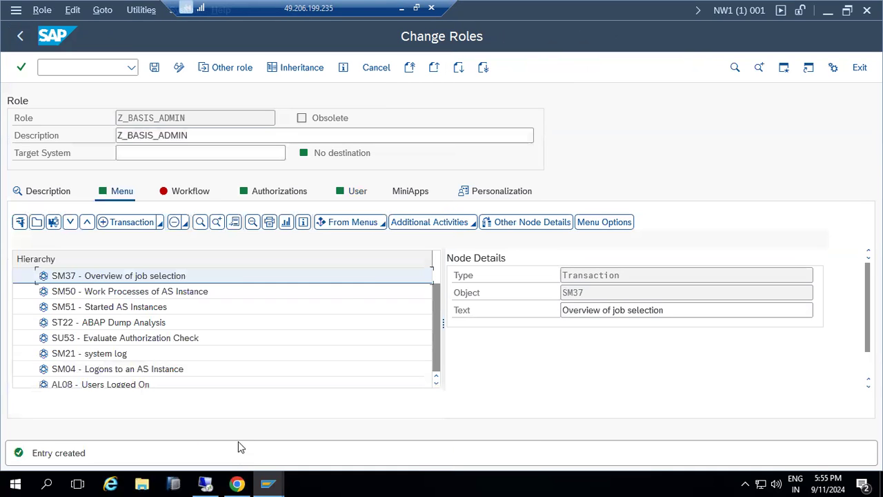
pyautogui.click(155, 68)
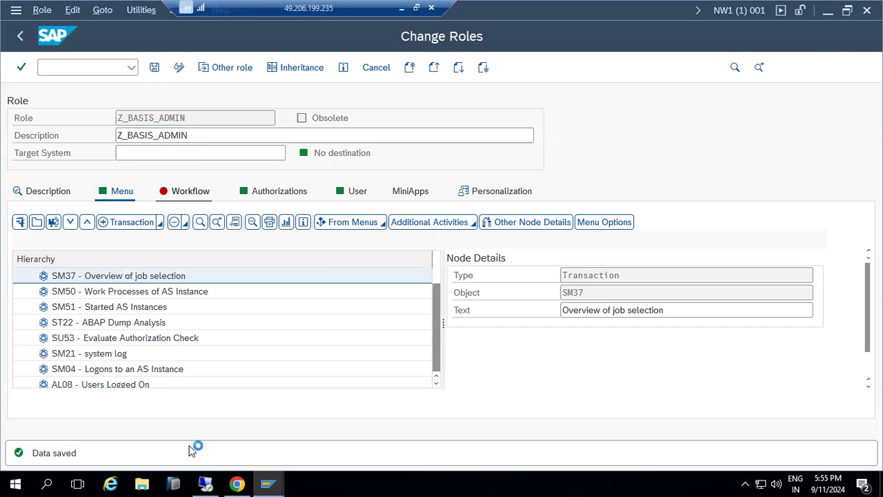
pyautogui.moveTo(269, 482)
pyautogui.click(294, 460)
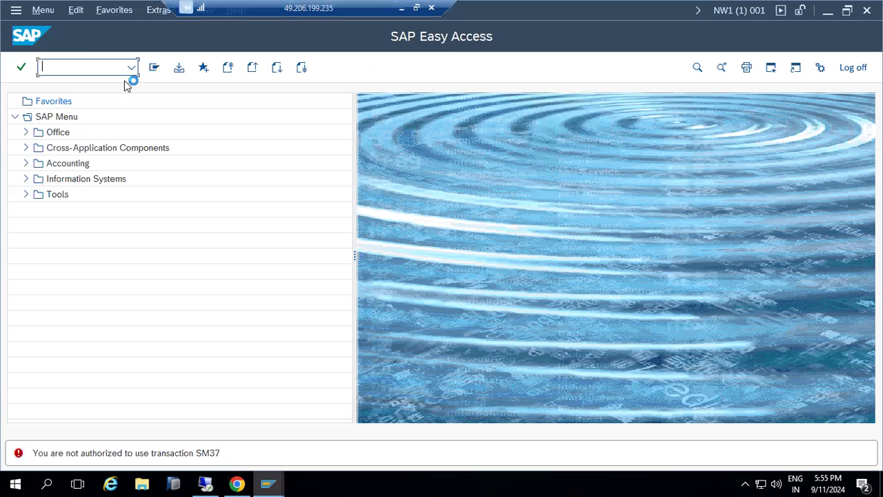
# Retry SM37, still refused, and go to the SM50 authorization defaults window
pyautogui.write('sm37')
pyautogui.press('Return')
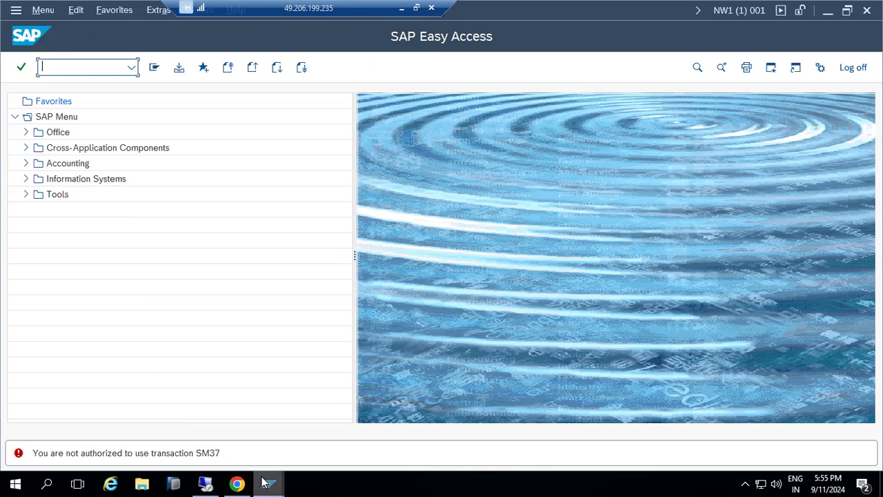
pyautogui.moveTo(269, 483)
pyautogui.click(439, 429)
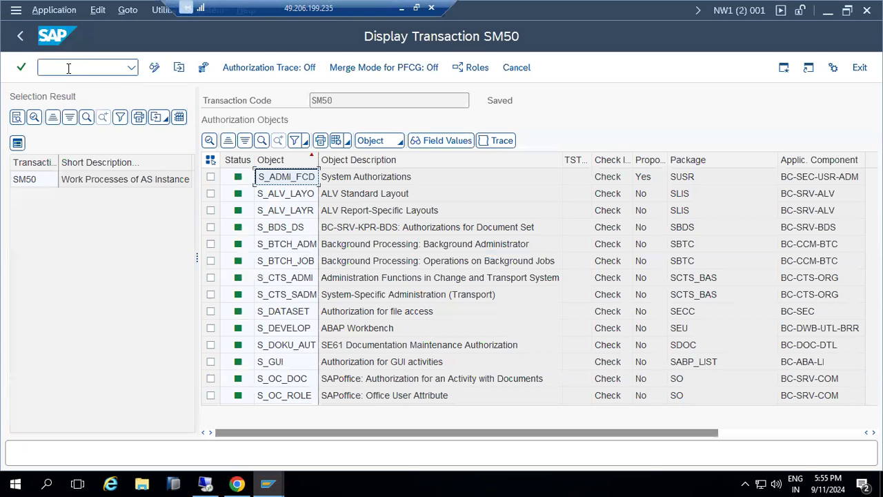
pyautogui.click(21, 36)
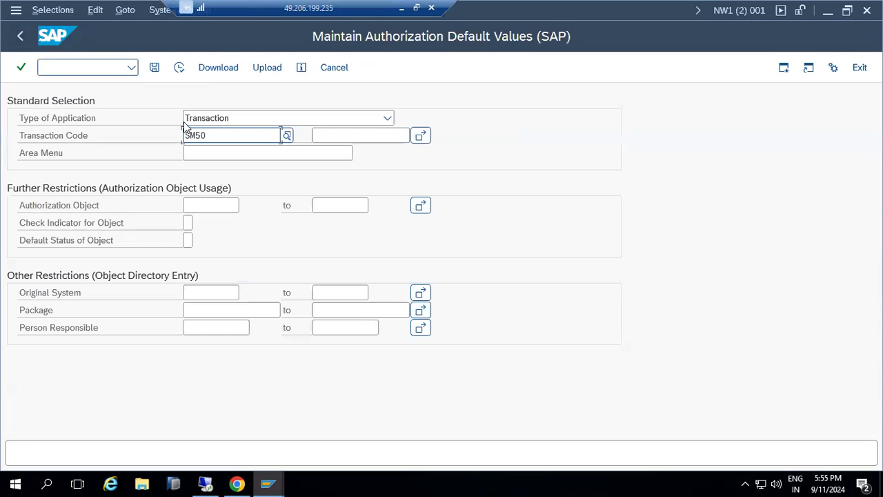
# List and review SM37's default authorization objects, then return to Easy Access
pyautogui.moveTo(210, 136); pyautogui.dragTo(147, 129)
pyautogui.write('sm37')
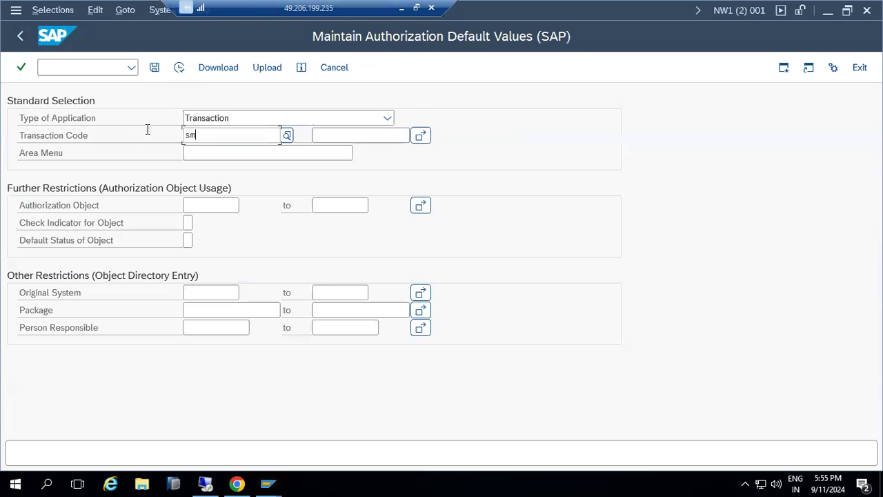
pyautogui.click(179, 67)
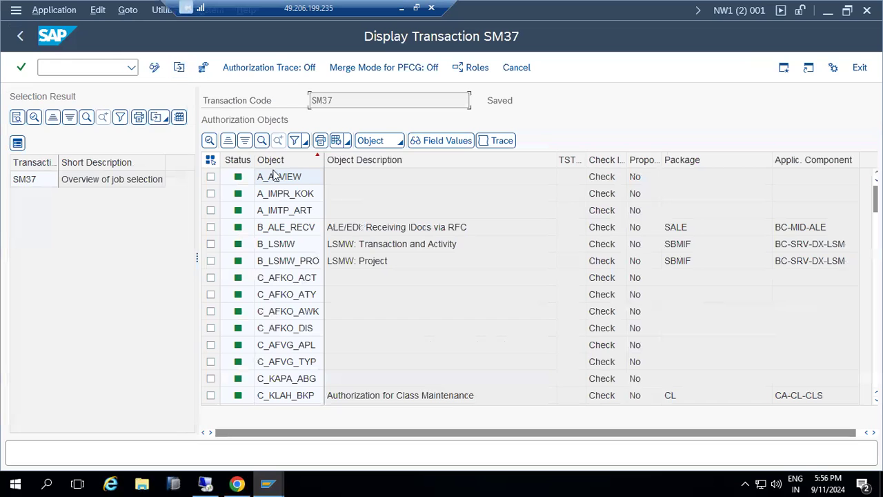
pyautogui.scroll(-4, 276, 357)
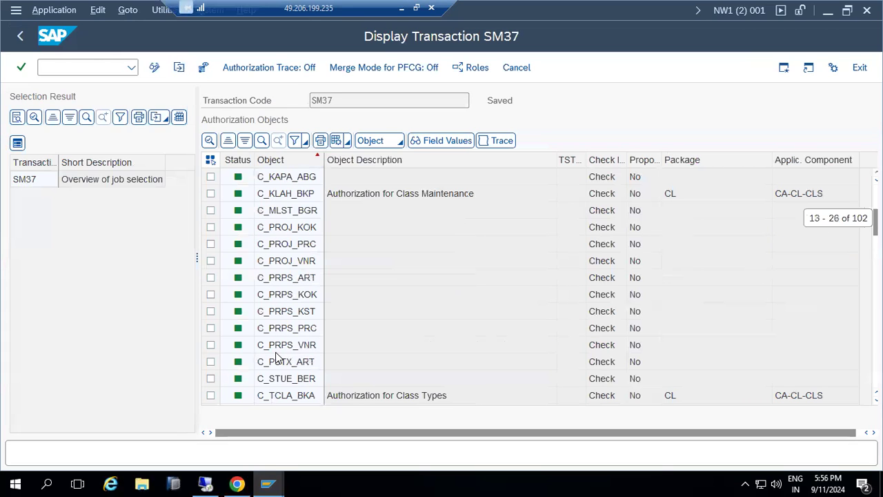
pyautogui.scroll(-20, 277, 356)
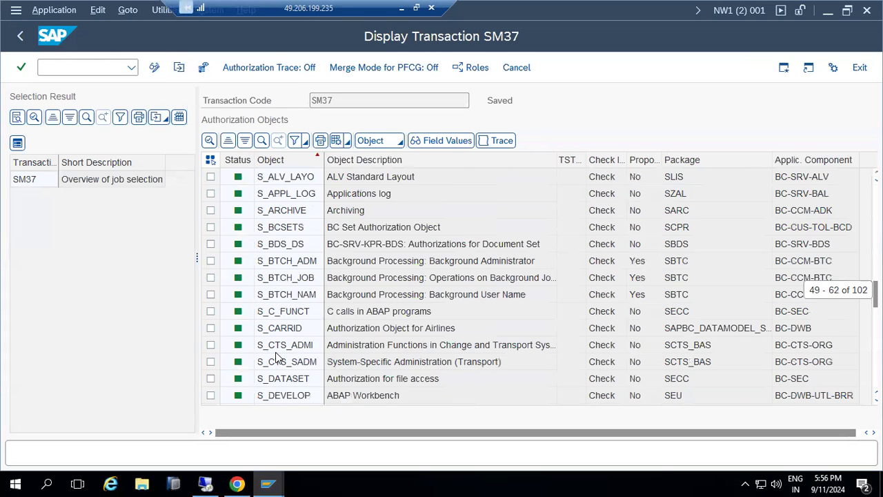
pyautogui.scroll(5, 276, 357)
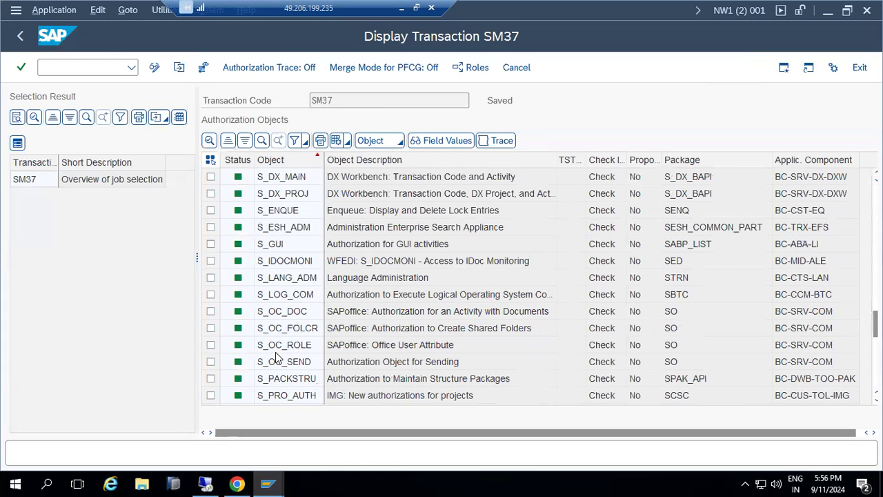
pyautogui.click(20, 37)
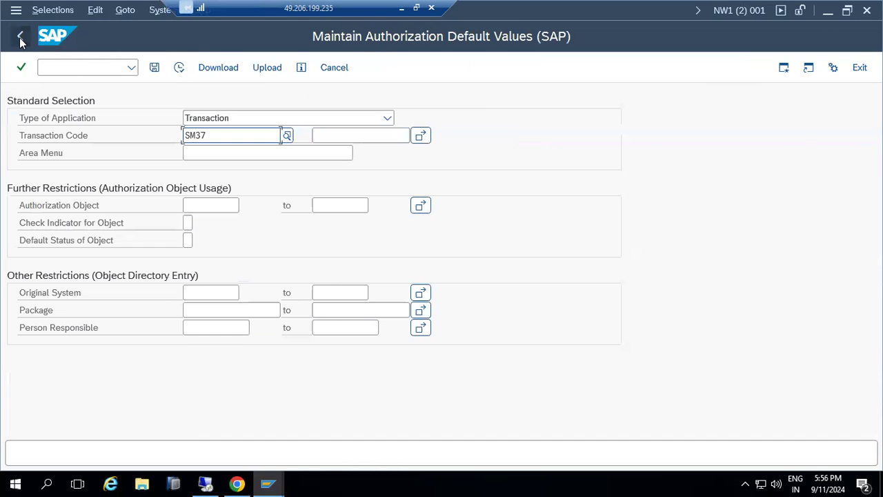
pyautogui.click(20, 40)
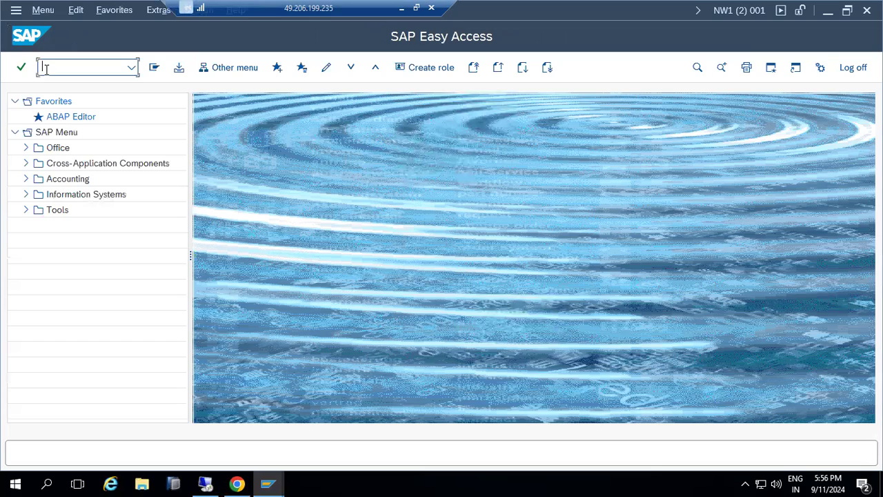
# Open SU24 authorization default maintenance, switch to object search, then return to Easy Access
pyautogui.click(130, 68)
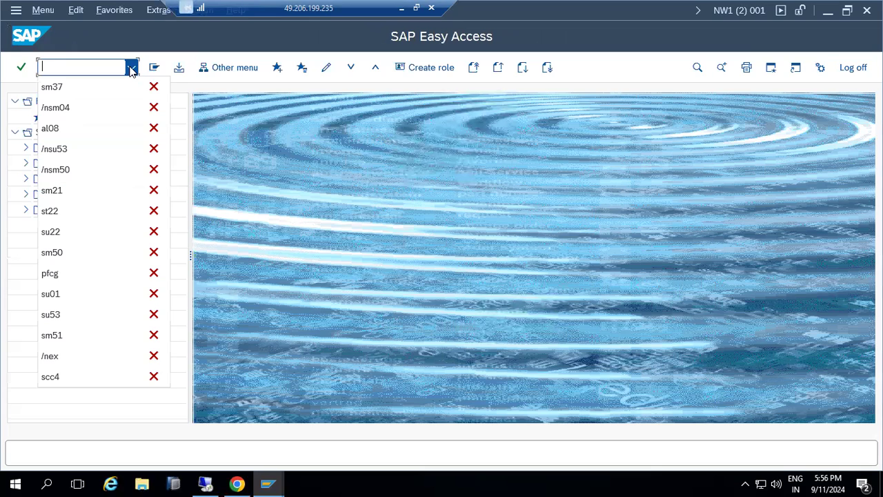
pyautogui.click(90, 67)
pyautogui.write('su24')
pyautogui.press('Return')
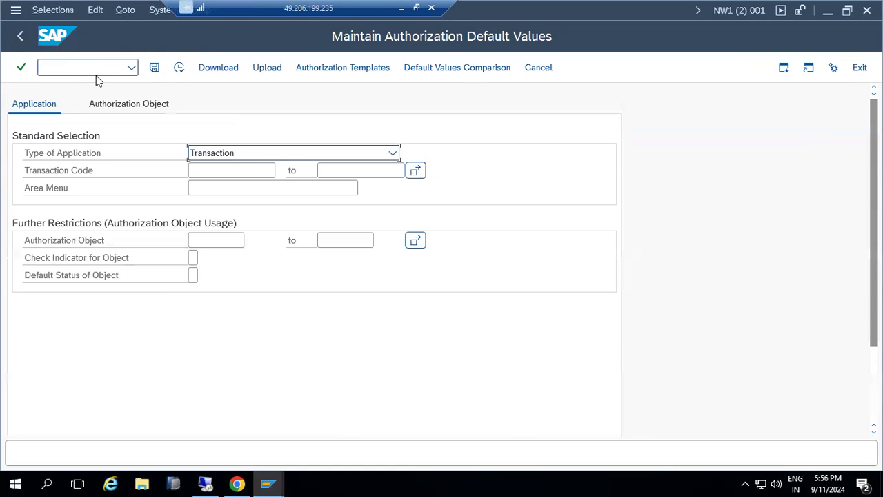
pyautogui.click(94, 105)
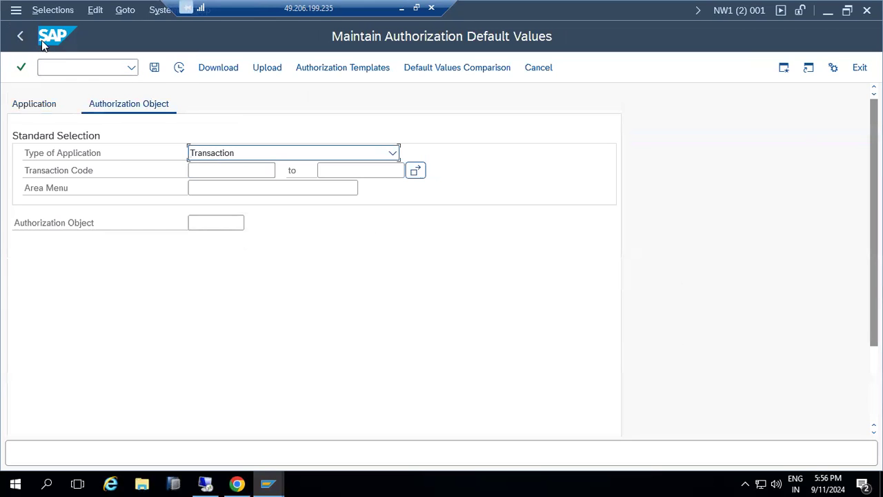
pyautogui.click(22, 37)
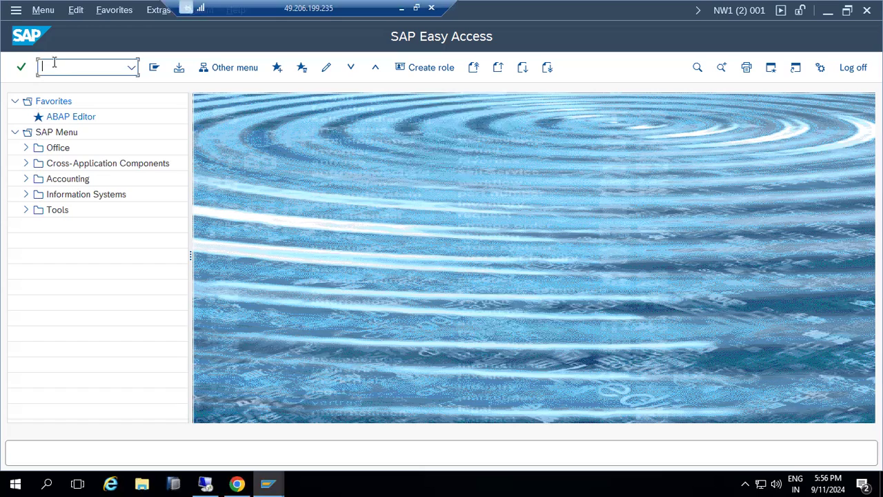
# Run SU53 in both SAP sessions to show DEMO01's last failed authorization checks
pyautogui.write('su53')
pyautogui.press('Return')
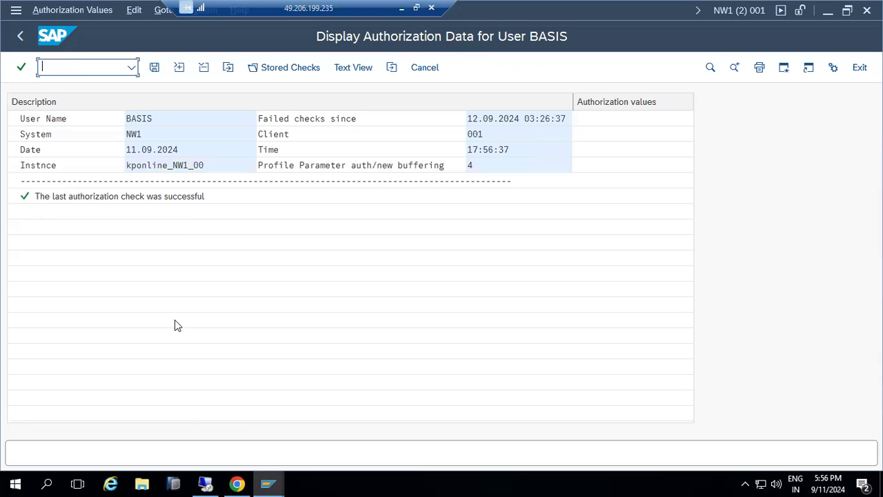
pyautogui.moveTo(268, 482)
pyautogui.click(290, 437)
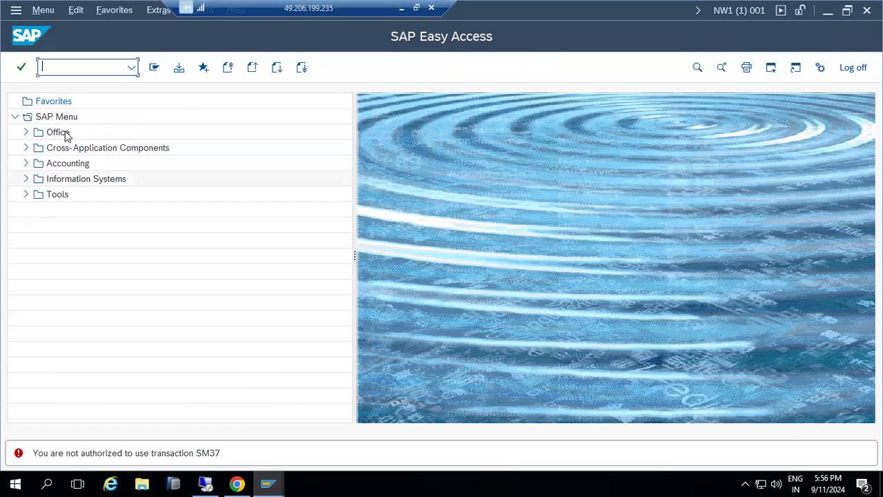
pyautogui.write('su53')
pyautogui.press('Return')
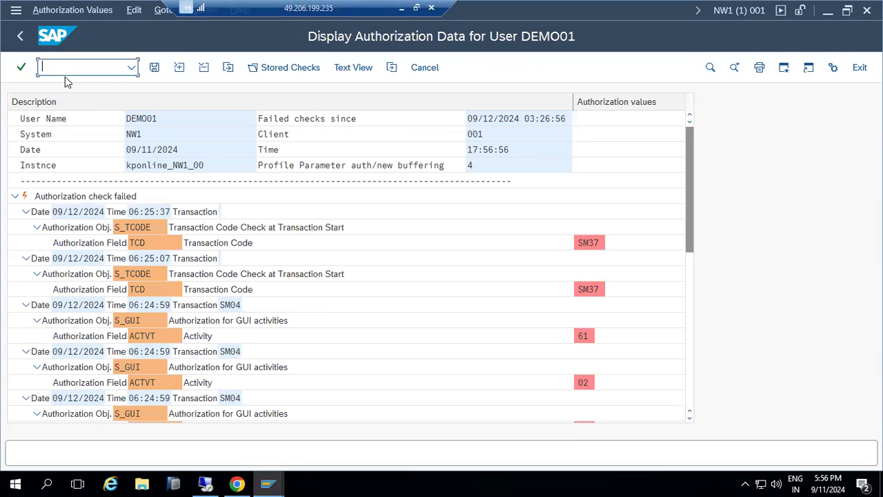
# Inspect the failed S_TCODE check on TCD value SM37, then return to the Change Roles window
pyautogui.click(586, 244)
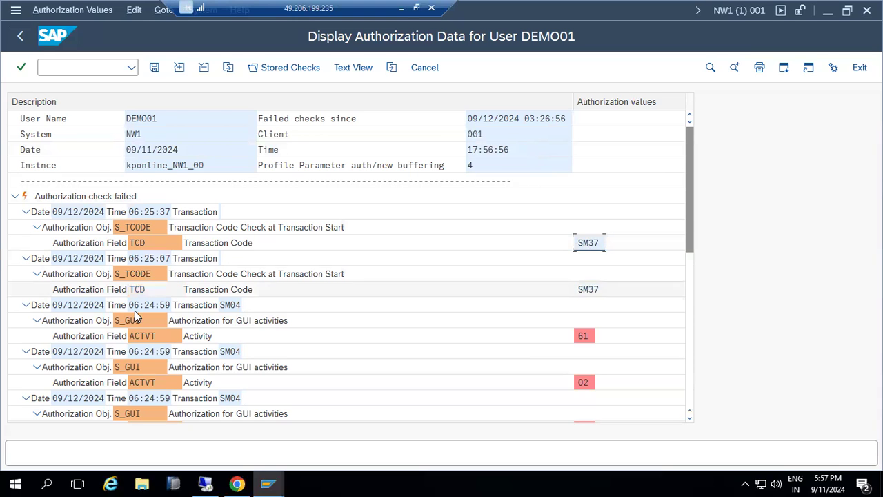
pyautogui.scroll(-8, 147, 365)
pyautogui.scroll(-1, 146, 365)
pyautogui.scroll(8, 146, 366)
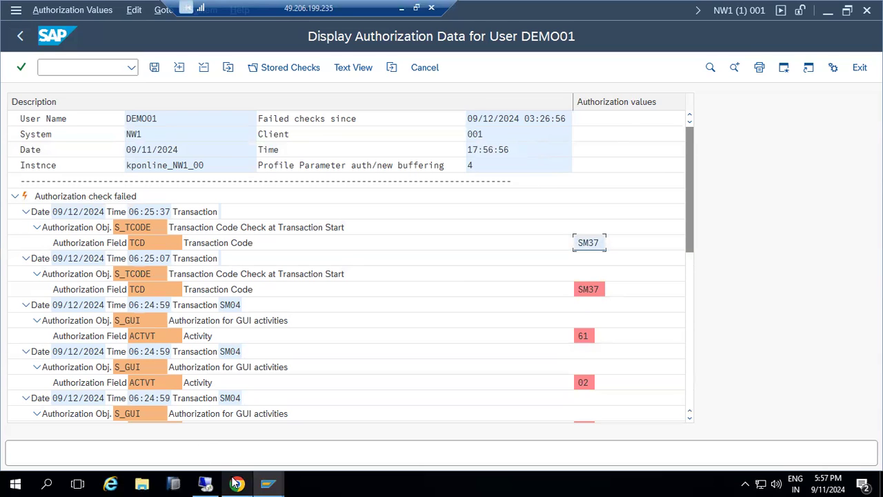
pyautogui.moveTo(272, 483)
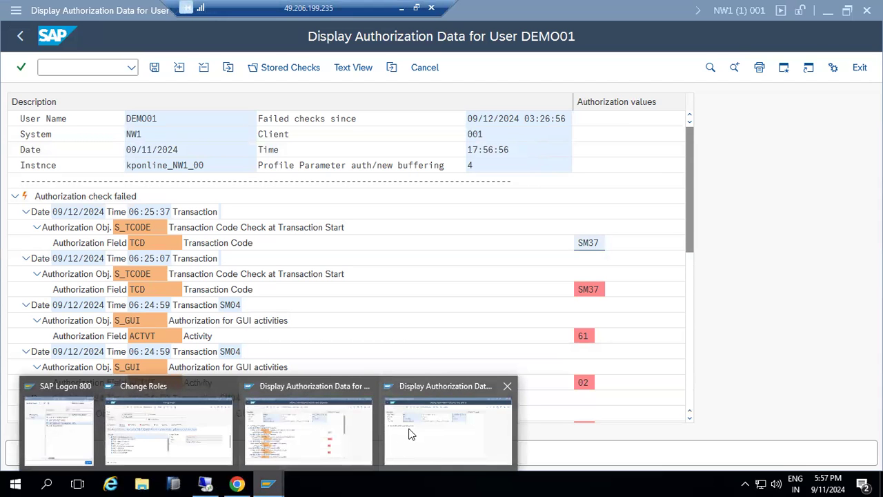
pyautogui.click(158, 417)
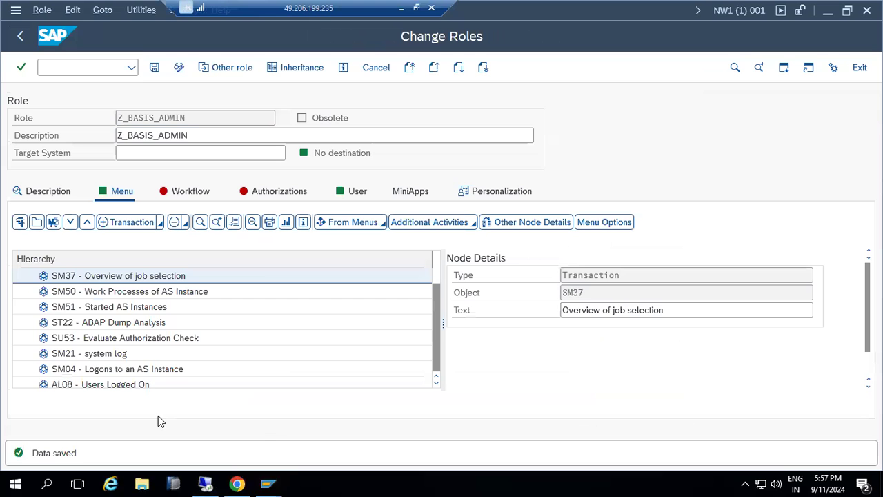
# Manually add the S_TCODE authorization object to role Z_BASIS_ADMIN
pyautogui.click(294, 194)
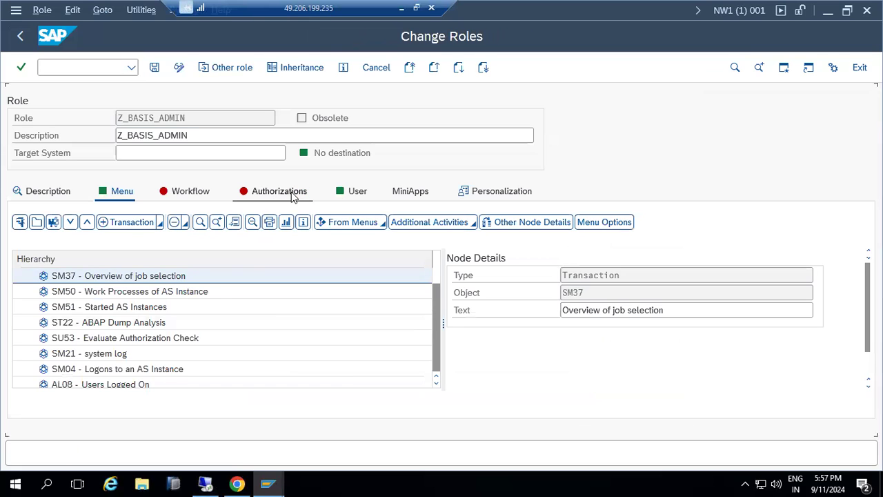
pyautogui.click(26, 328)
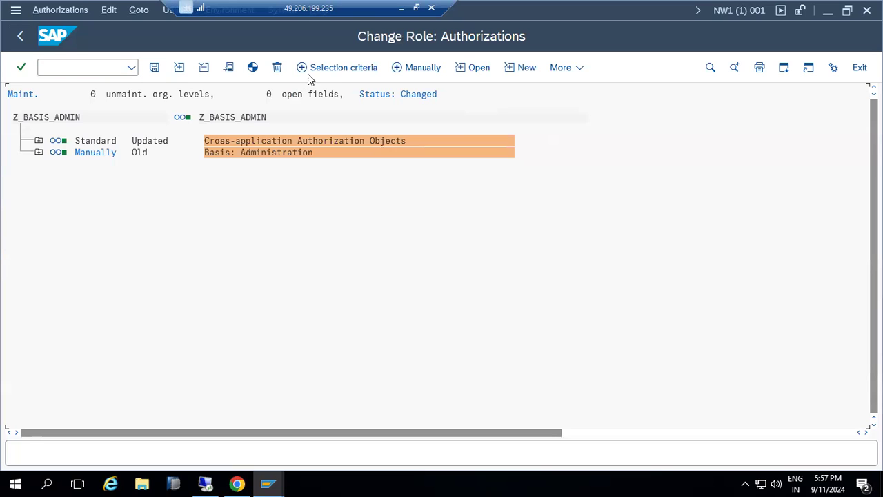
pyautogui.click(405, 75)
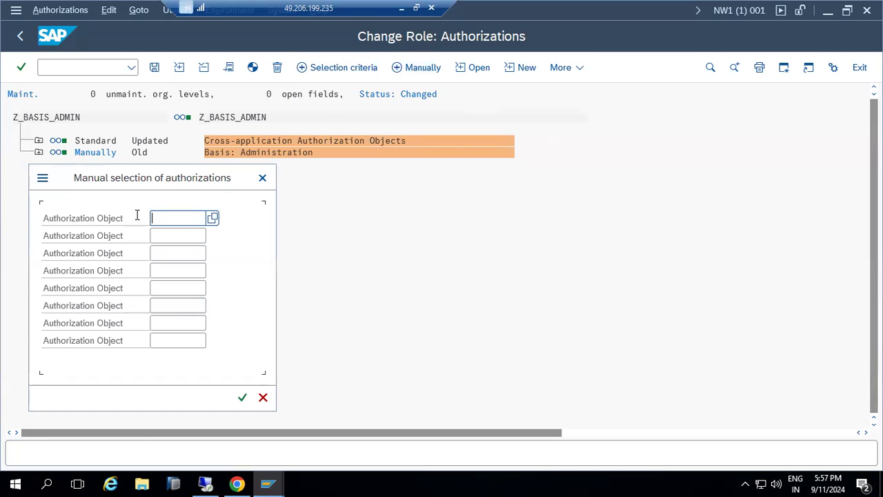
pyautogui.write('S_')
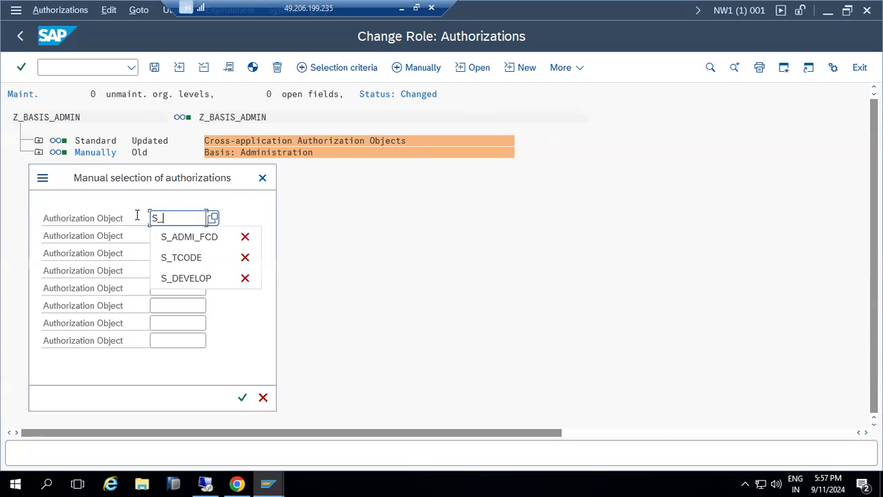
pyautogui.write('TCODE')
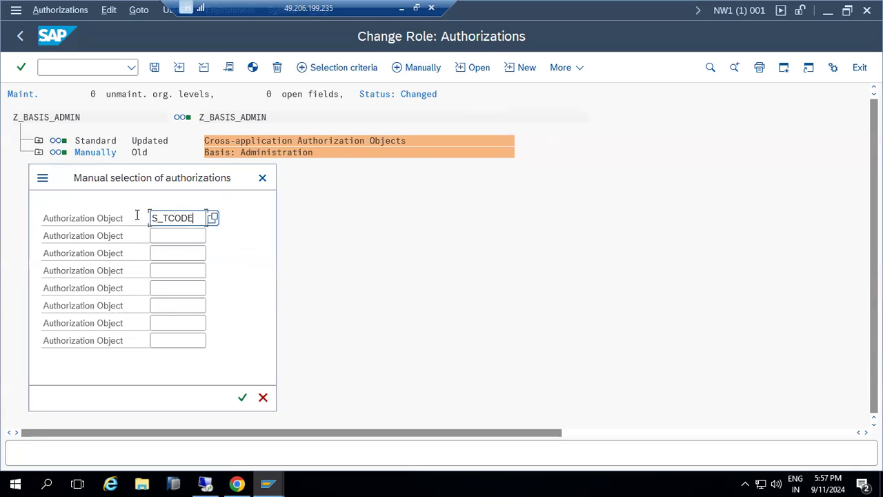
pyautogui.press('Return')
# Give the S_TCODE Transaction Code field full authorization (*) for all transactions
pyautogui.click(38, 142)
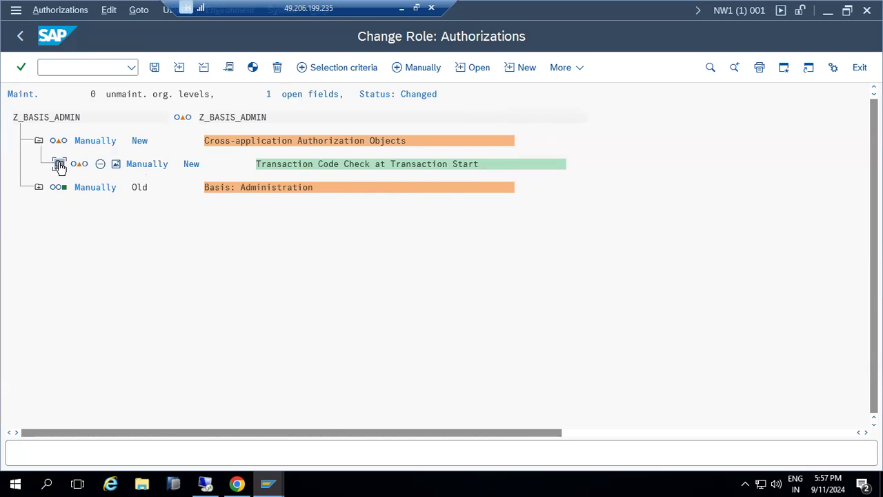
pyautogui.click(60, 163)
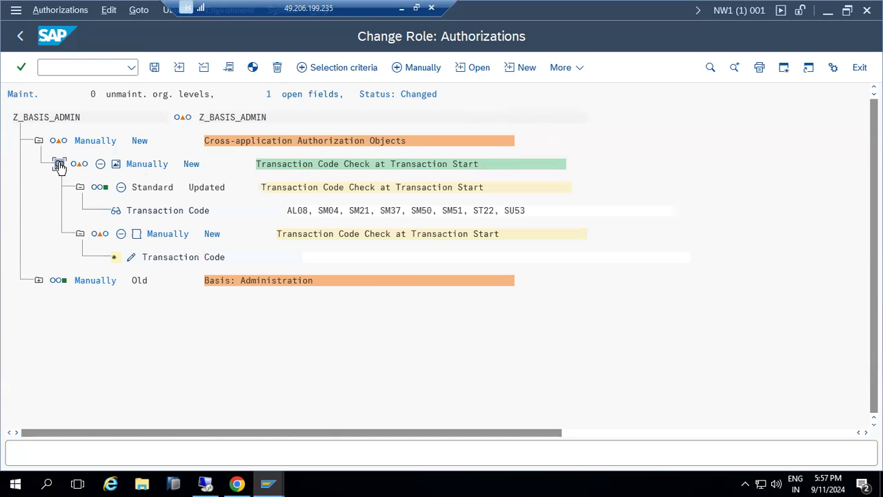
pyautogui.click(131, 256)
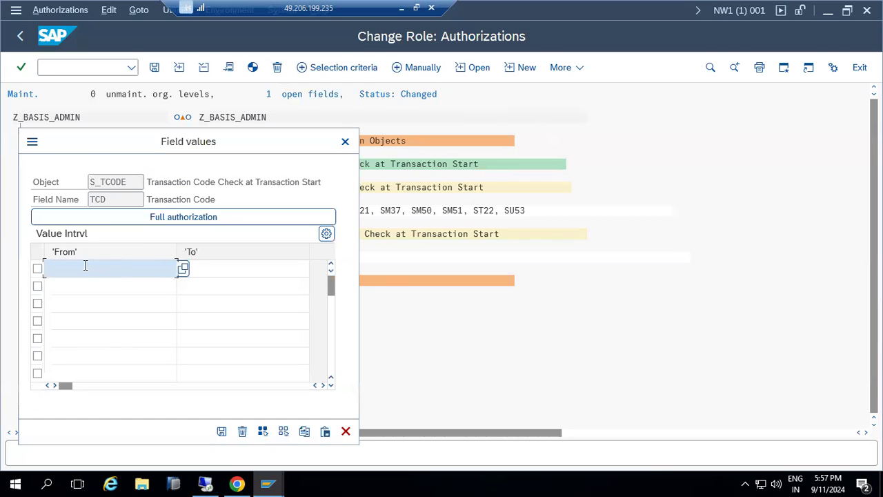
pyautogui.click(87, 220)
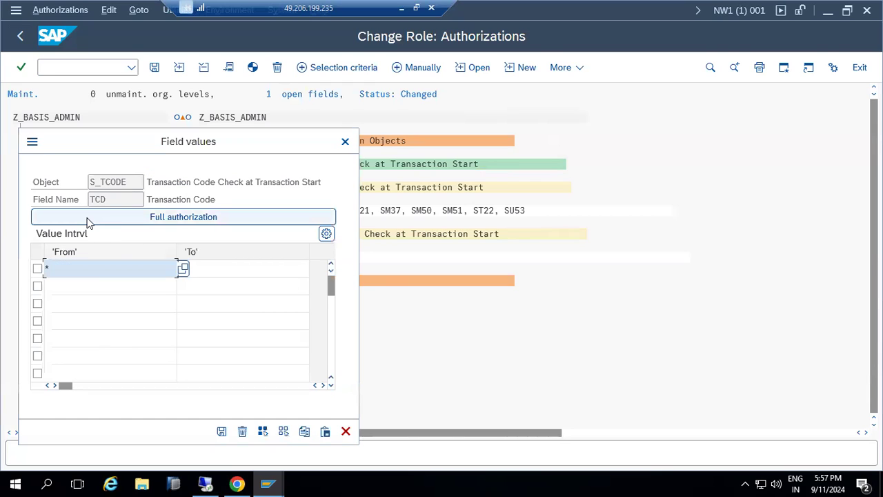
pyautogui.click(221, 431)
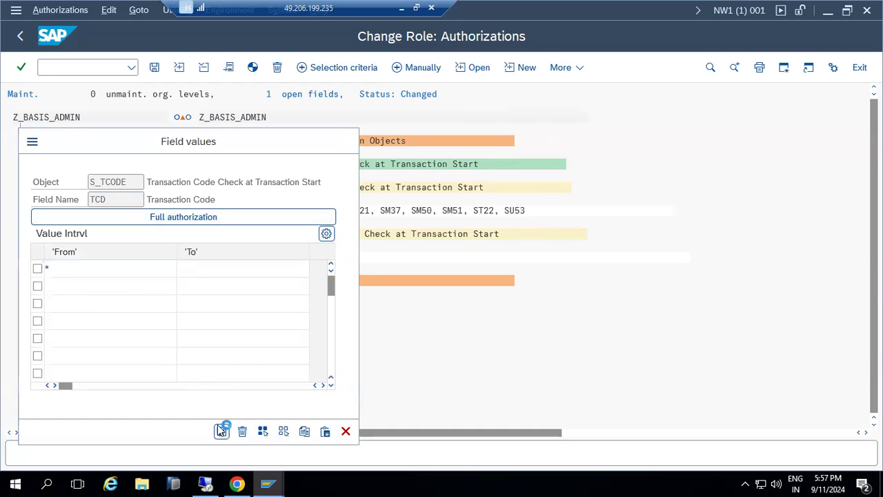
# Save the authorizations, generate the profile, and save the role from Change Roles
pyautogui.click(155, 67)
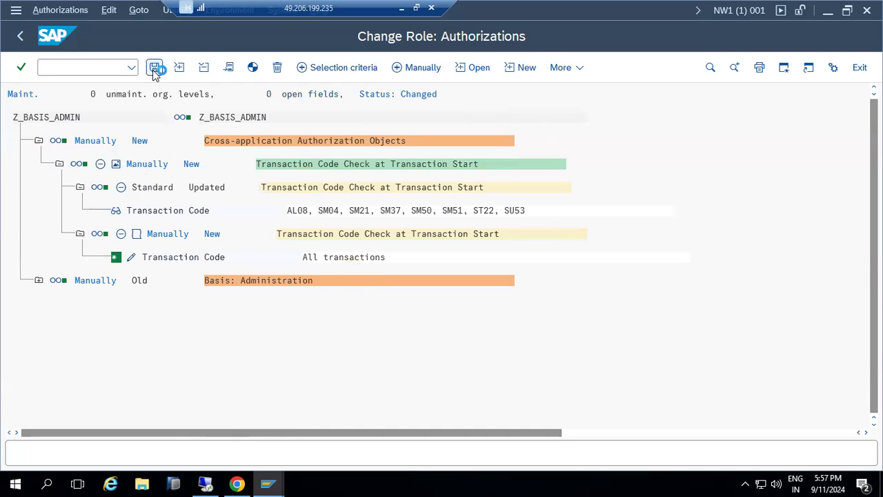
pyautogui.click(252, 74)
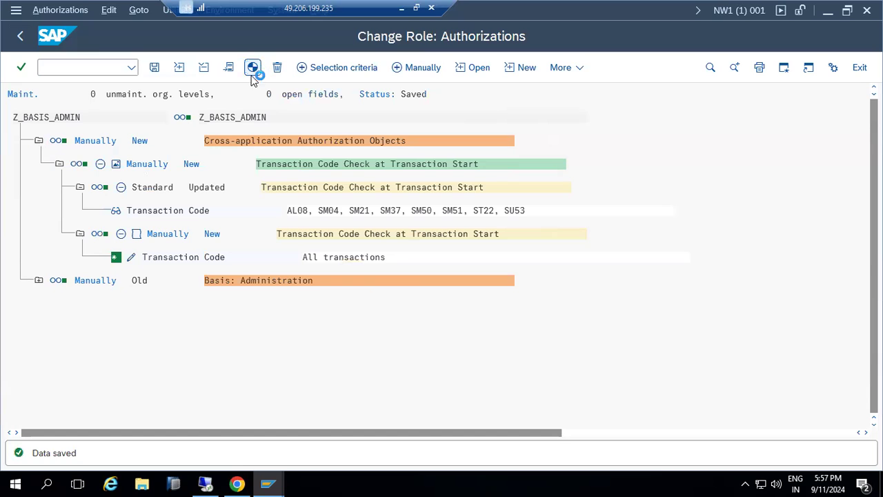
pyautogui.click(22, 38)
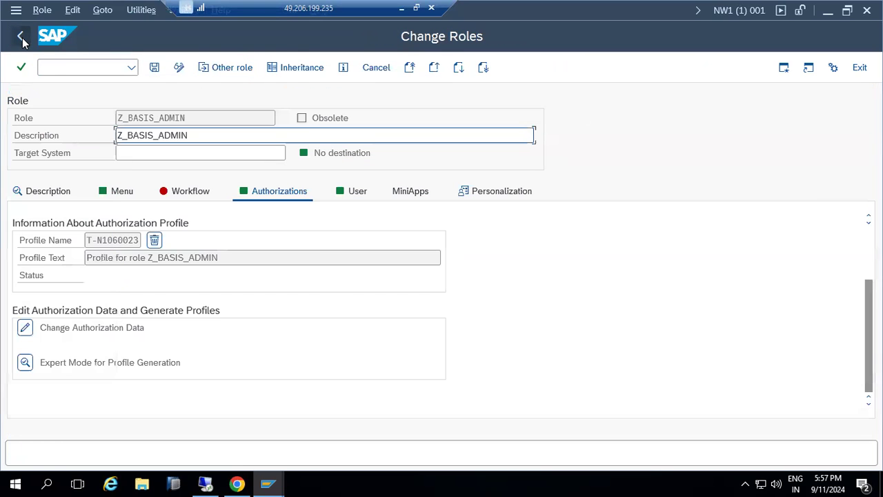
pyautogui.click(153, 67)
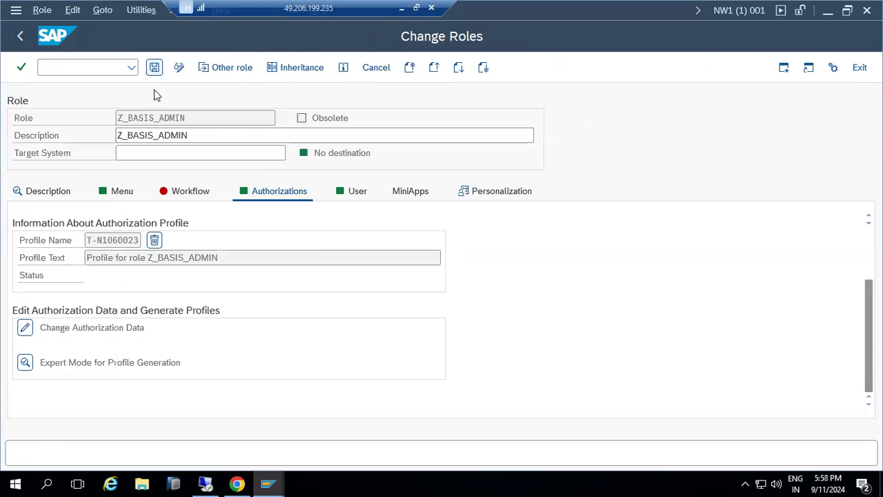
# In DEMO01's session, run /nsm37 and execute the job selection, which now opens successfully
pyautogui.moveTo(266, 481)
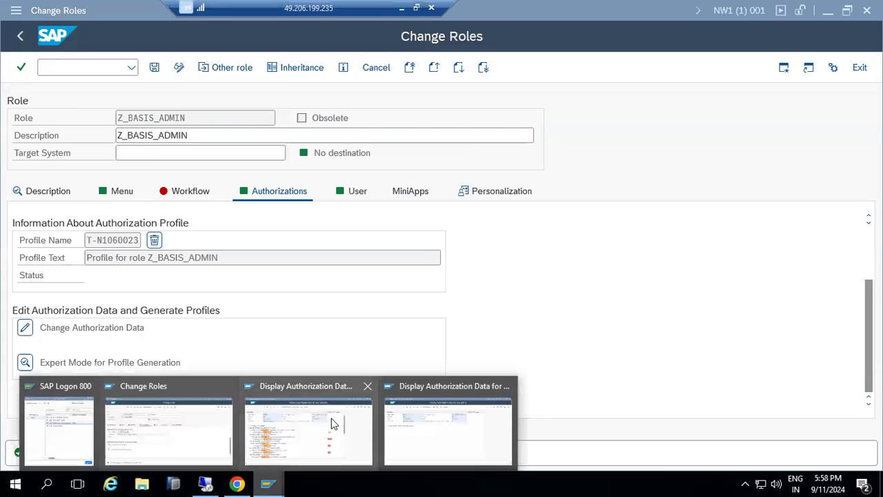
pyautogui.click(163, 414)
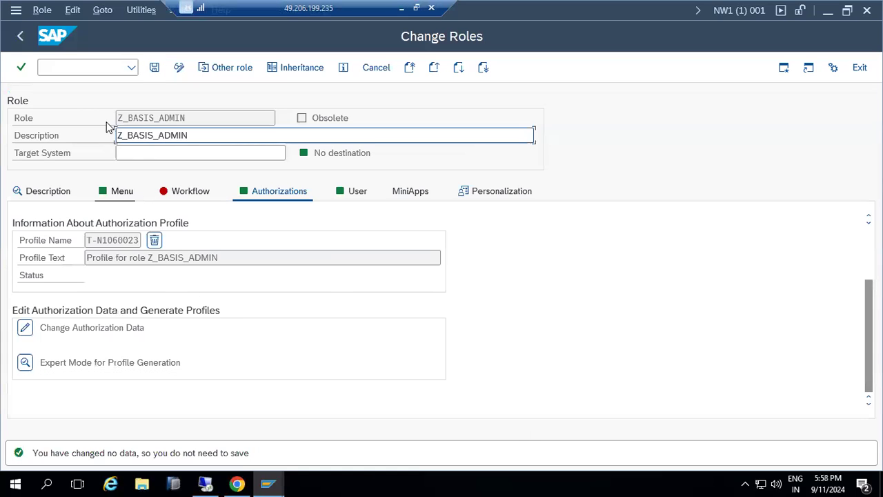
pyautogui.moveTo(267, 483)
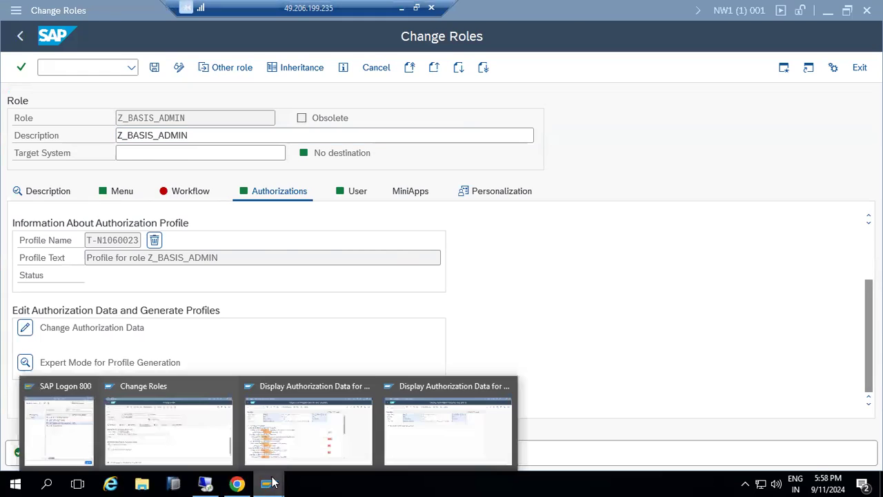
pyautogui.click(289, 431)
pyautogui.click(89, 66)
pyautogui.write('/nsm37')
pyautogui.press('Return')
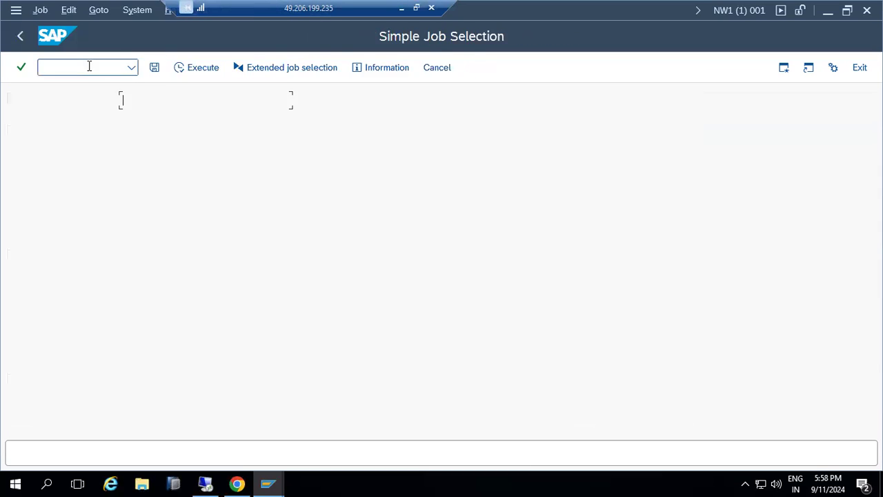
pyautogui.click(139, 101)
pyautogui.moveTo(139, 102); pyautogui.dragTo(104, 104)
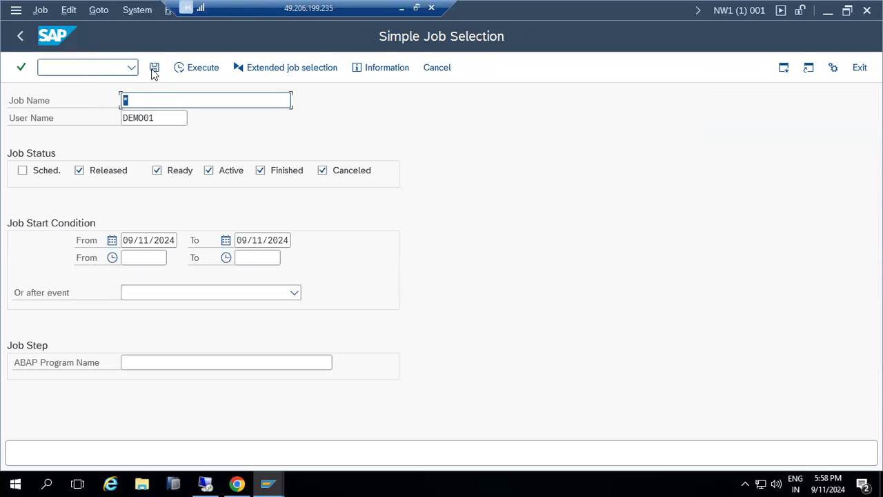
pyautogui.click(180, 67)
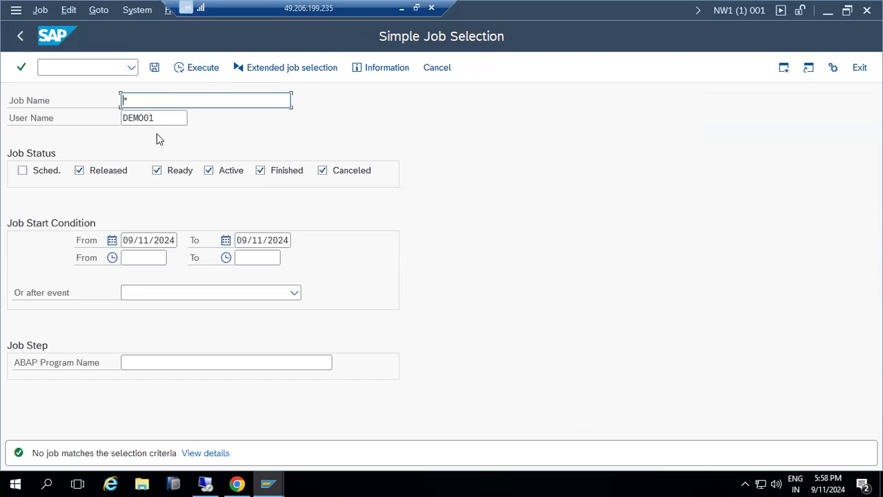
# Try /nsm36, go back to SAP Easy Access, then start /nsm12
pyautogui.click(61, 69)
pyautogui.write('/nsm36')
pyautogui.press('Return')
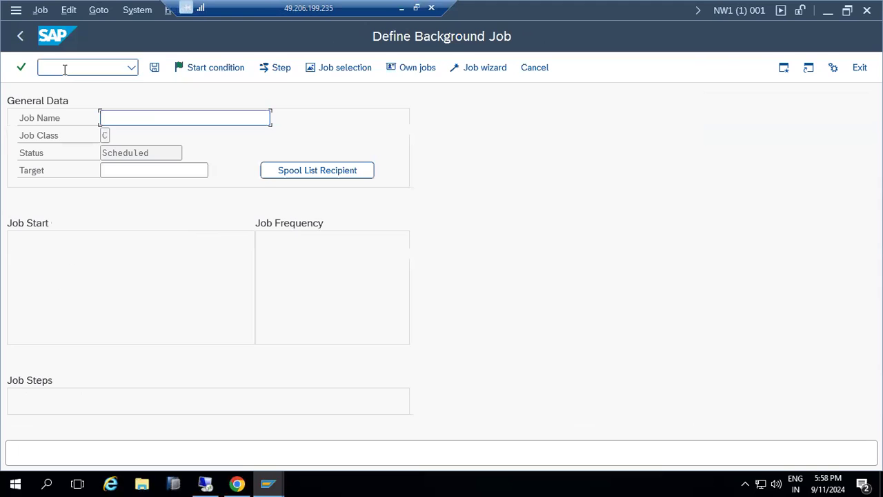
pyautogui.click(20, 36)
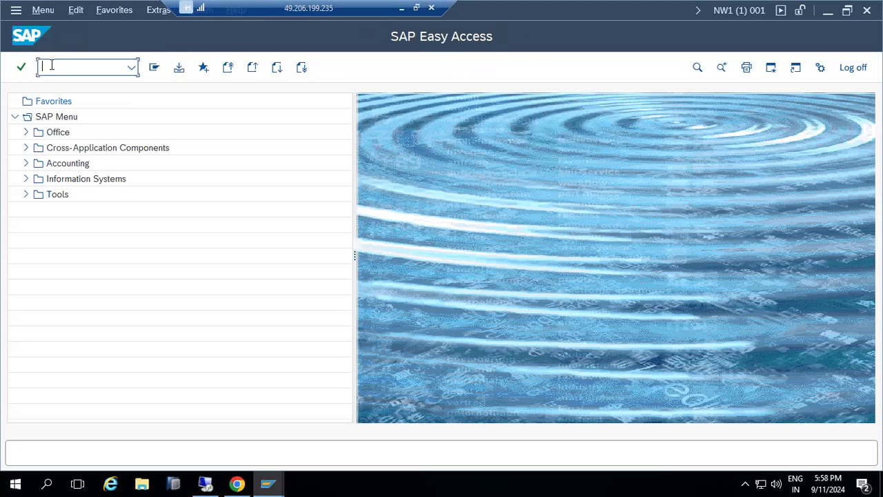
pyautogui.write('/nsm12')
pyautogui.press('Return')
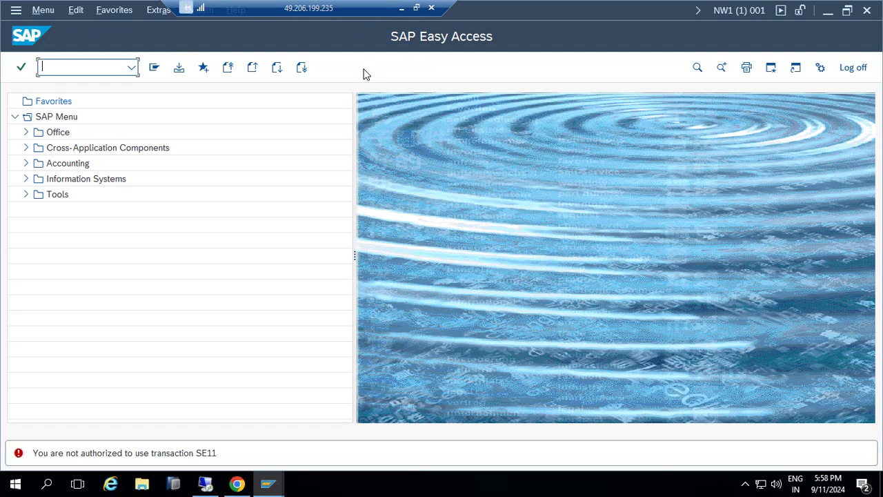
# Minimize Remote Desktop, commit the DIALOG to COMMUNICATION user-type text in Paint, and restore the SAP session
pyautogui.click(399, 8)
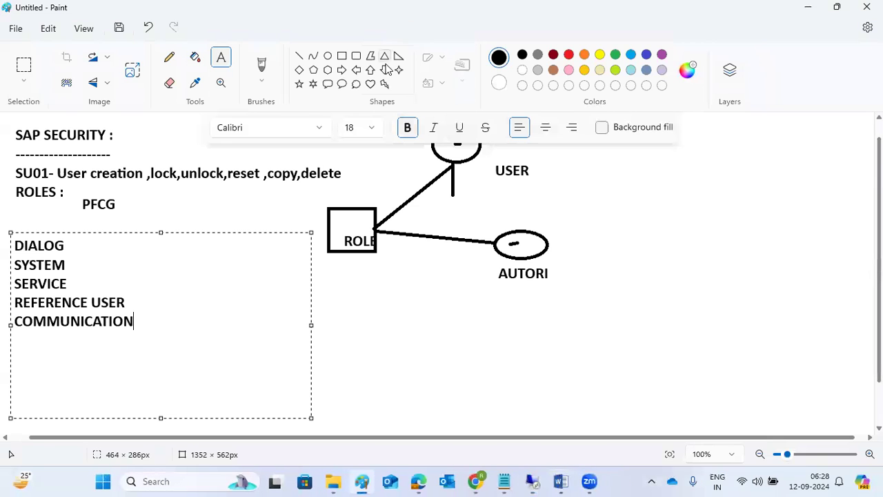
pyautogui.click(343, 292)
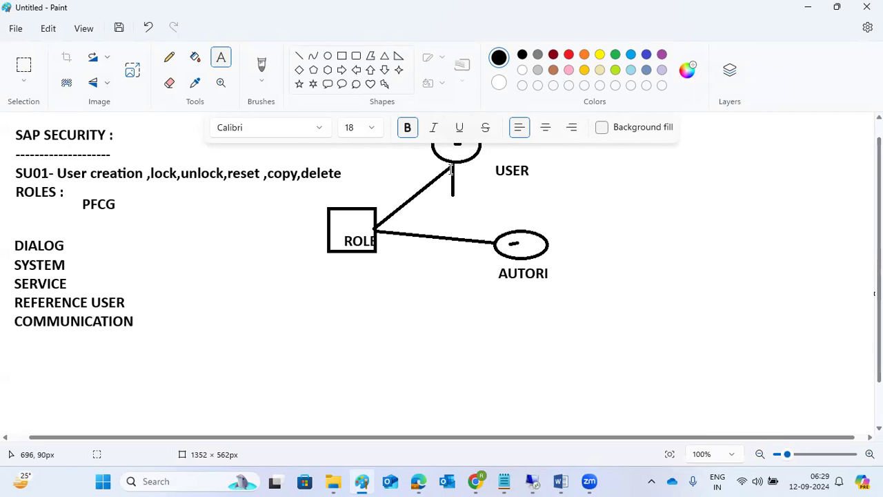
pyautogui.click(531, 481)
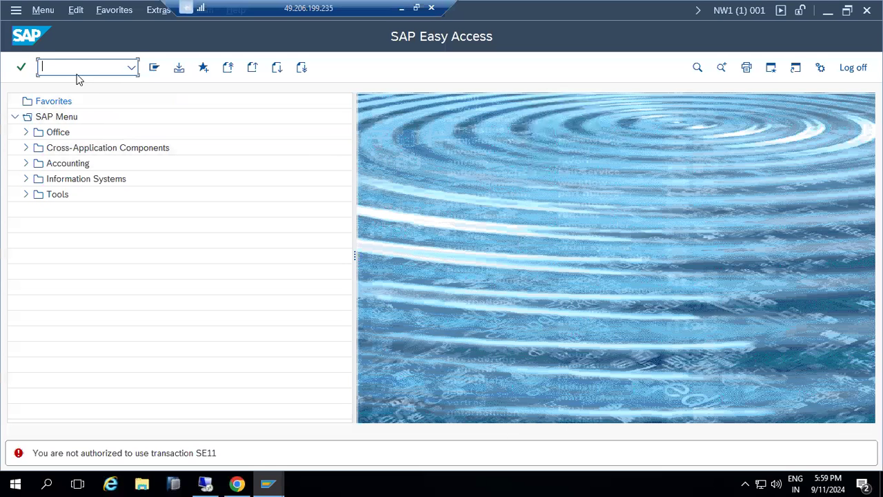
# Bring the Z_BASIS_ADMIN Change Roles window to the front from the SAP taskbar icon
pyautogui.click(263, 481)
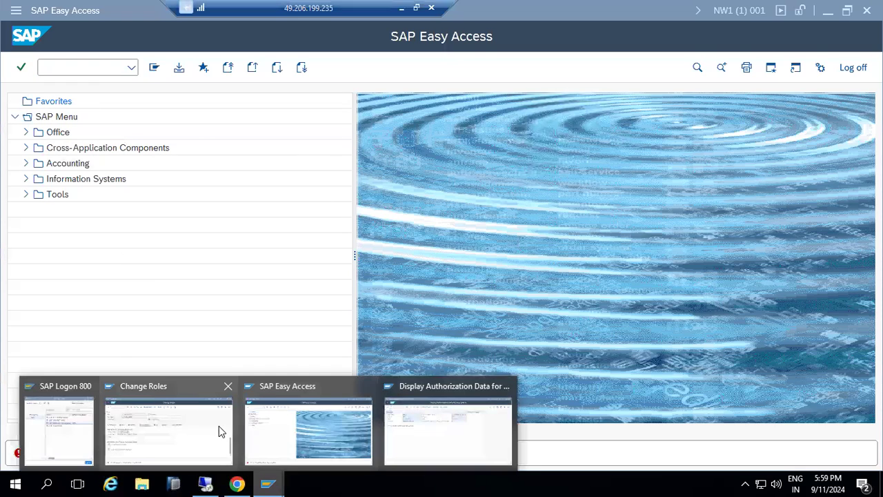
pyautogui.click(170, 427)
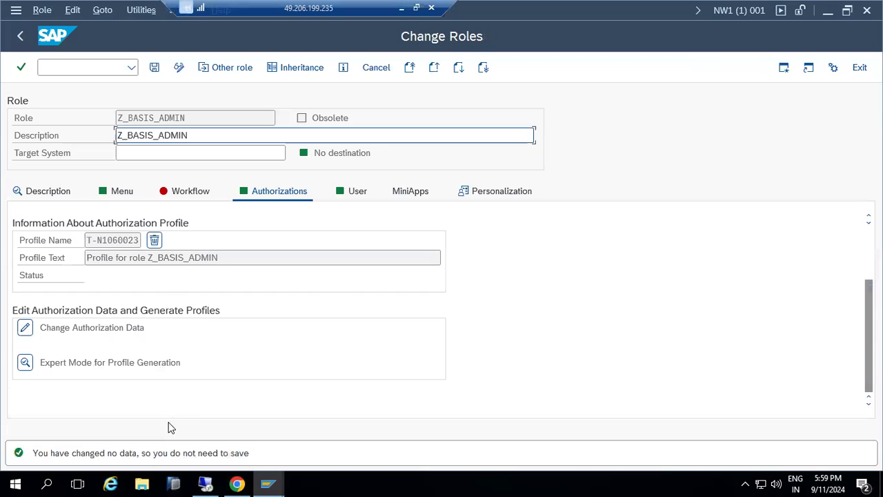
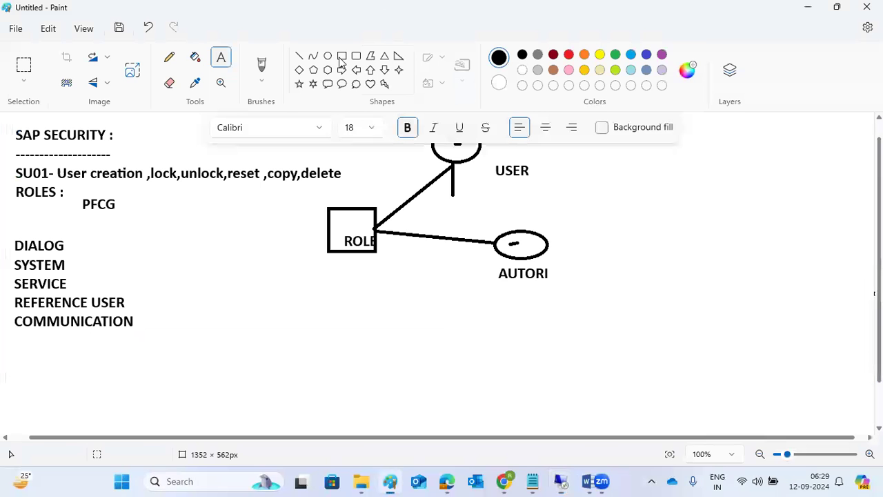
# Minimize the remote SAP session to reveal the Paint diagram of SAP security notes
pyautogui.click(401, 8)
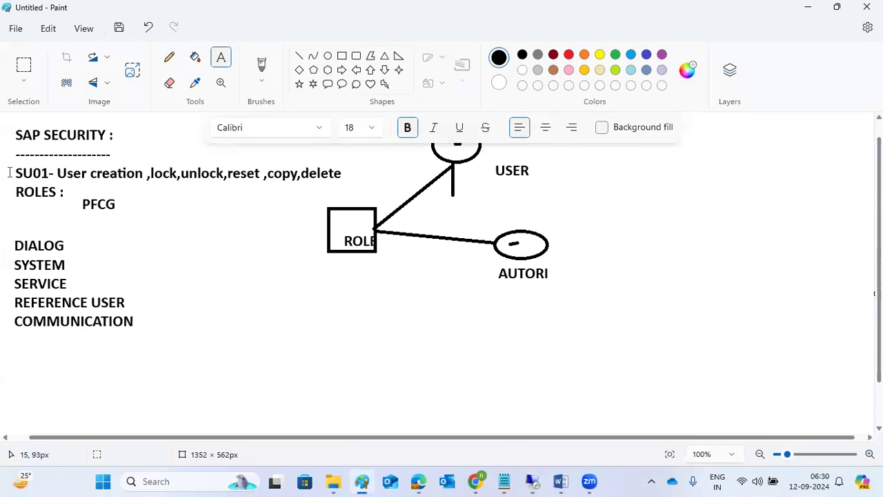
# Add a Paint note reading 'SU53- authorization missing' and 'SU10 - mass user creations', then return to SAP
pyautogui.moveTo(164, 246); pyautogui.dragTo(326, 409)
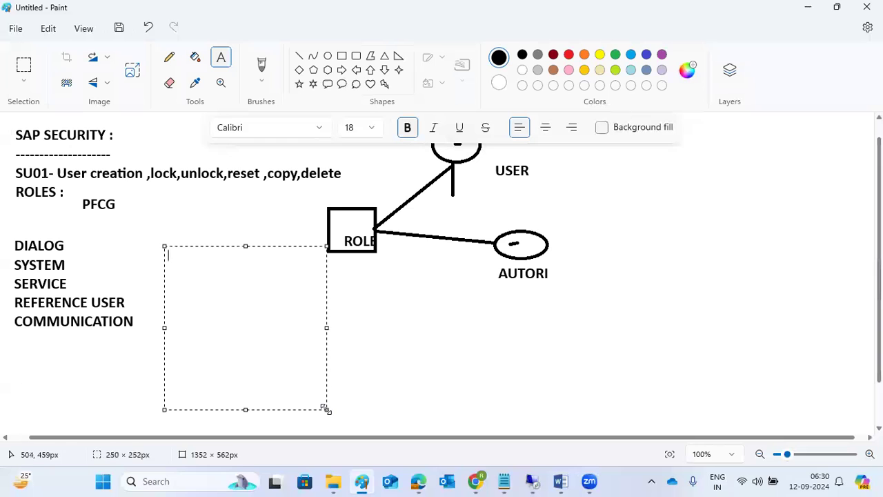
pyautogui.write('SU53- ')
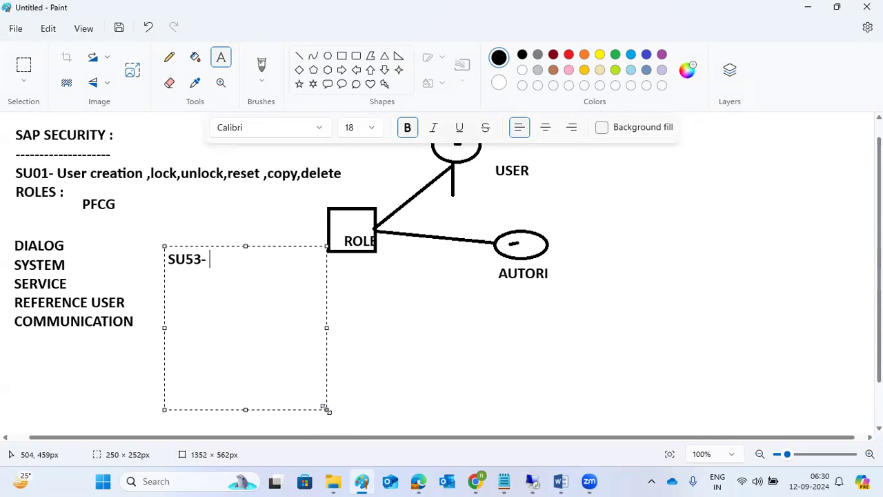
pyautogui.write('authorizati')
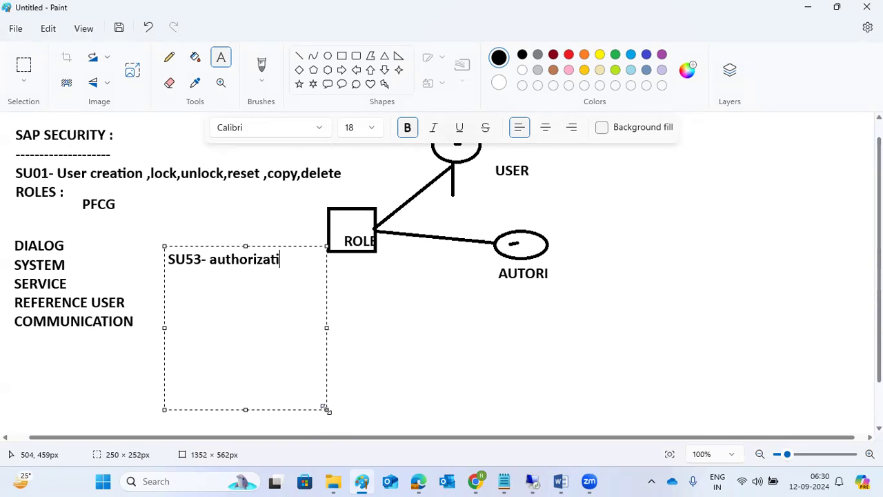
pyautogui.write('on missing')
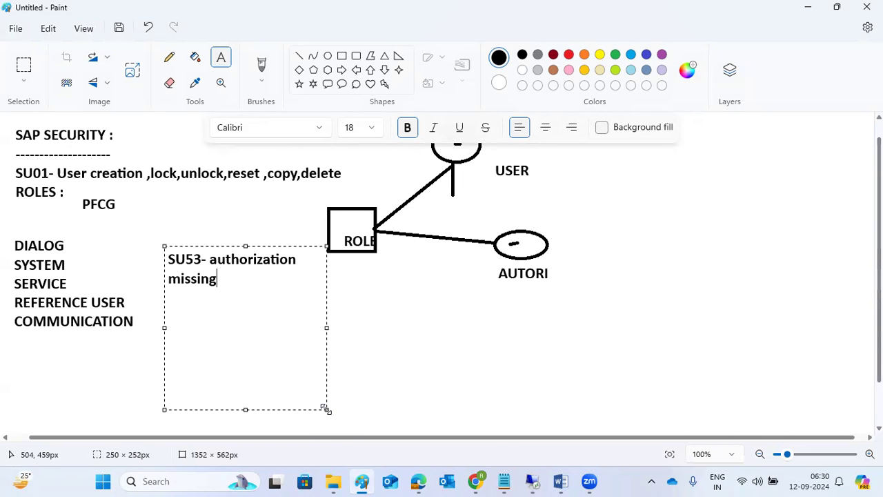
pyautogui.press('Return')
pyautogui.write('SU10 - bu')
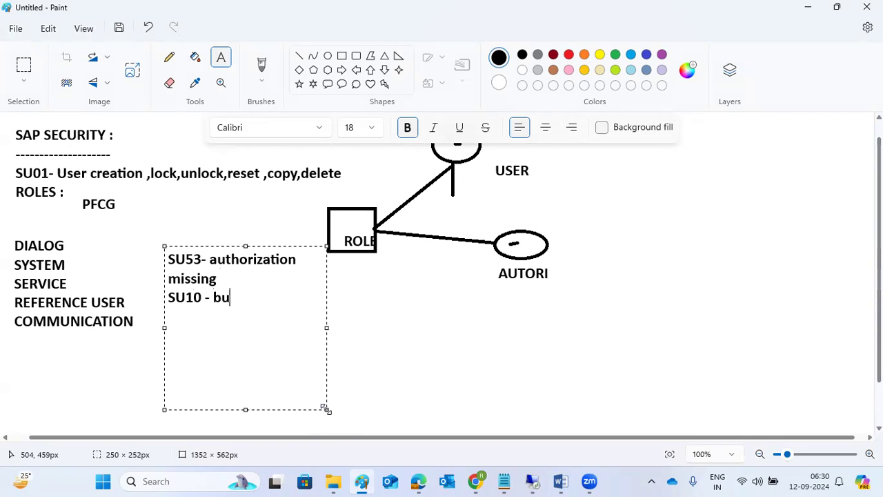
pyautogui.press('BackSpace')
pyautogui.press('BackSpace')
pyautogui.write('mass user creations')
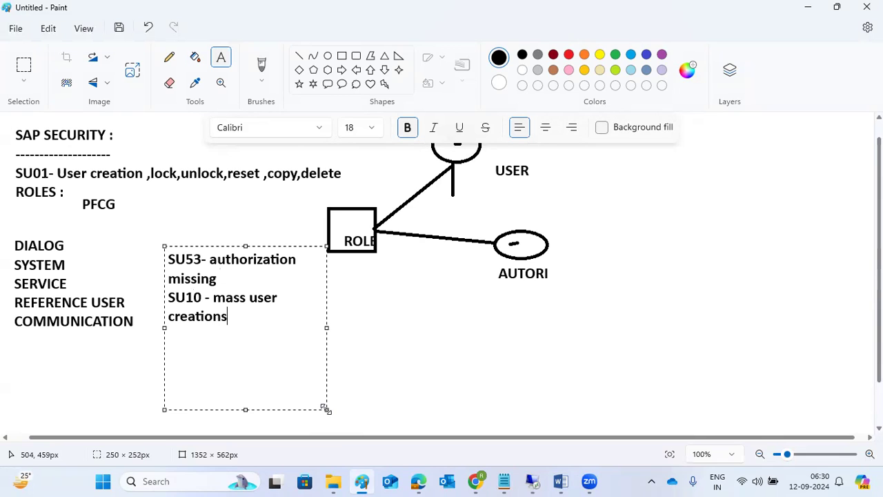
pyautogui.scroll(1, 327, 409)
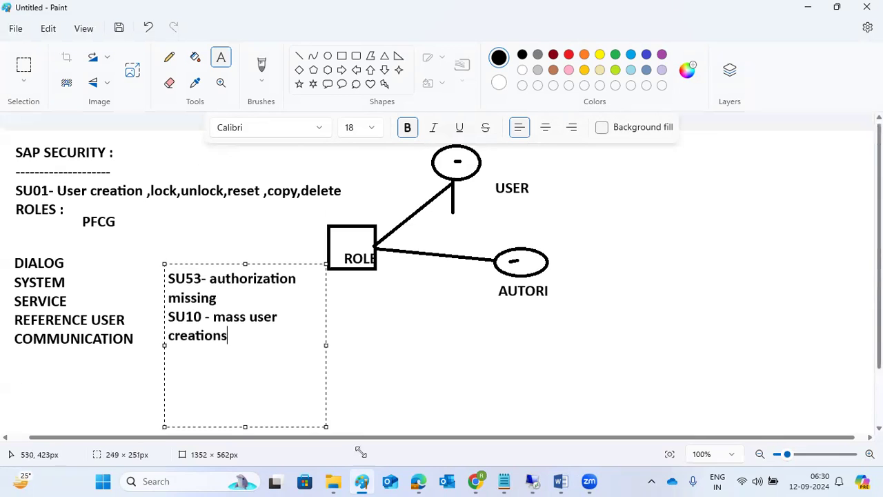
pyautogui.click(537, 481)
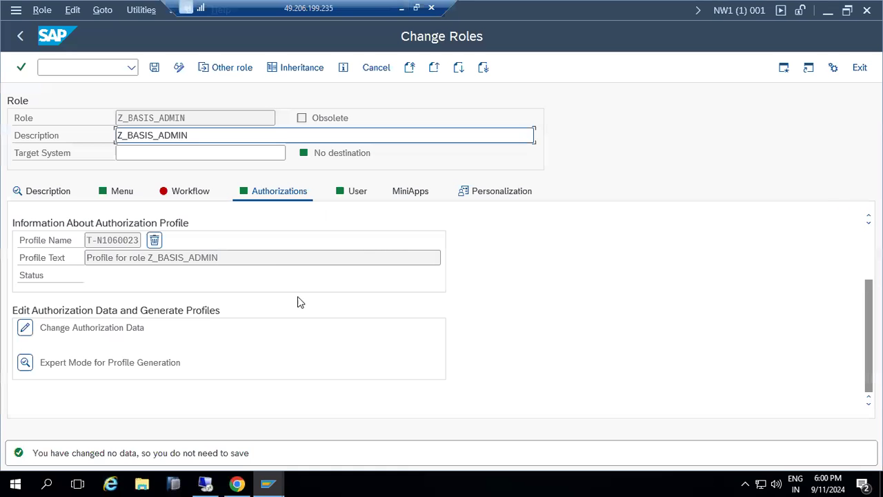
# Go to SU01, then switch to SU10 mass user changes
pyautogui.click(73, 66)
pyautogui.write('/nsu01')
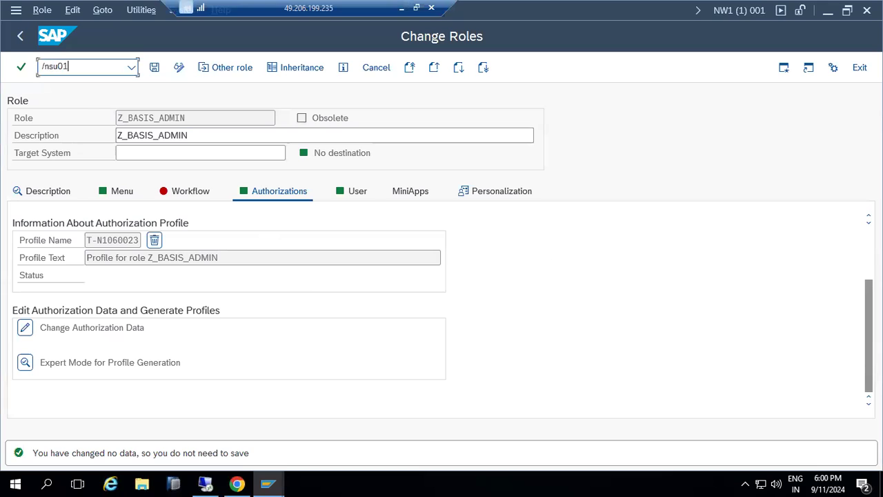
pyautogui.press('Return')
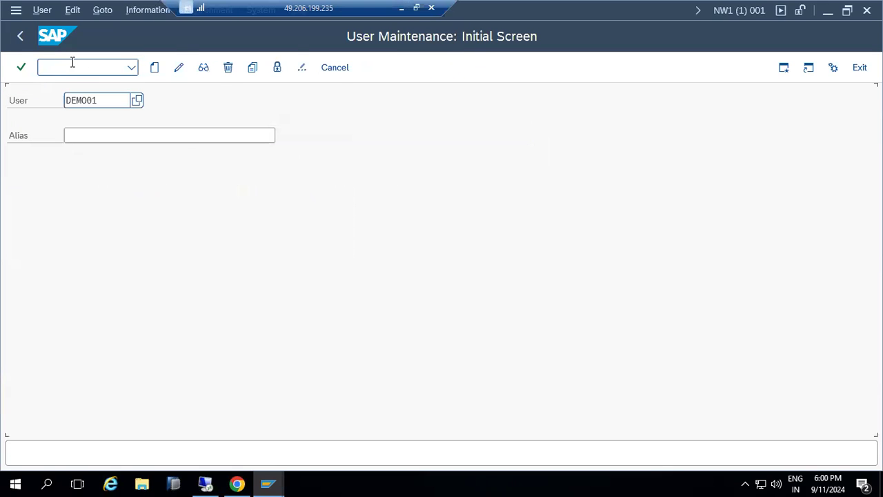
pyautogui.click(73, 63)
pyautogui.write('/nsu10')
pyautogui.press('Return')
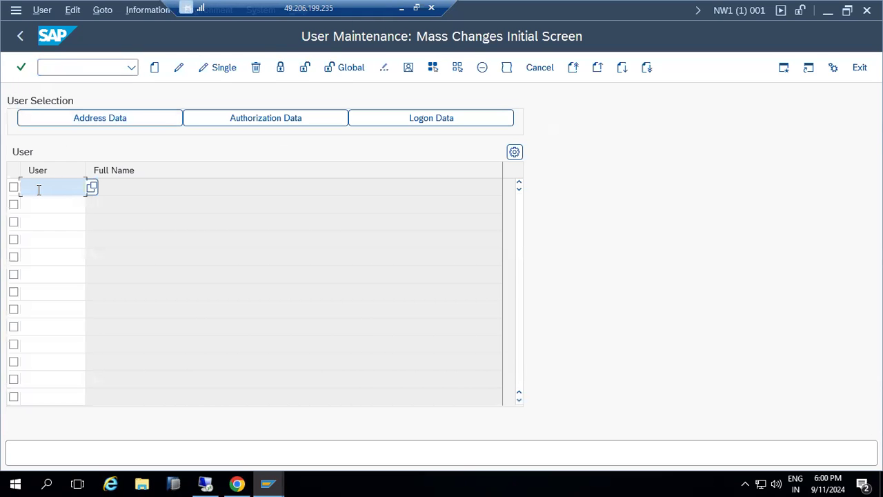
# Enter users DEMO02, DEMO03 and DEMO04 in the first three User rows
pyautogui.write('EMO01')
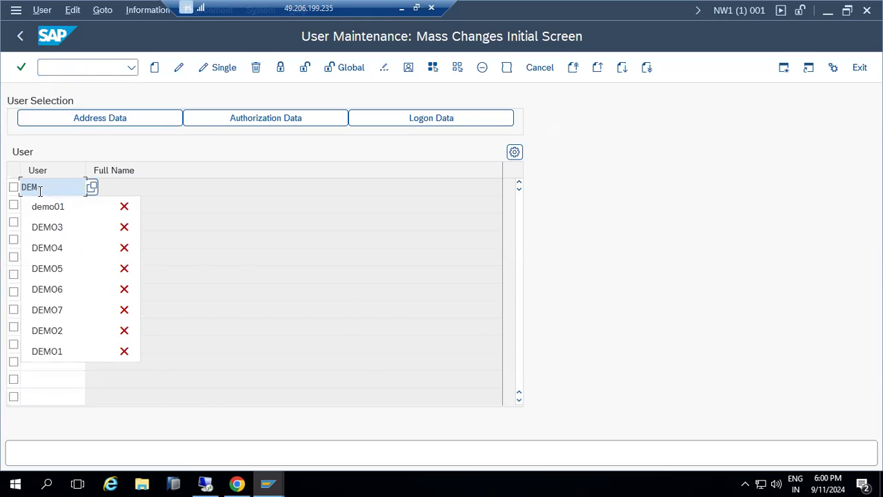
pyautogui.doubleClick(40, 191)
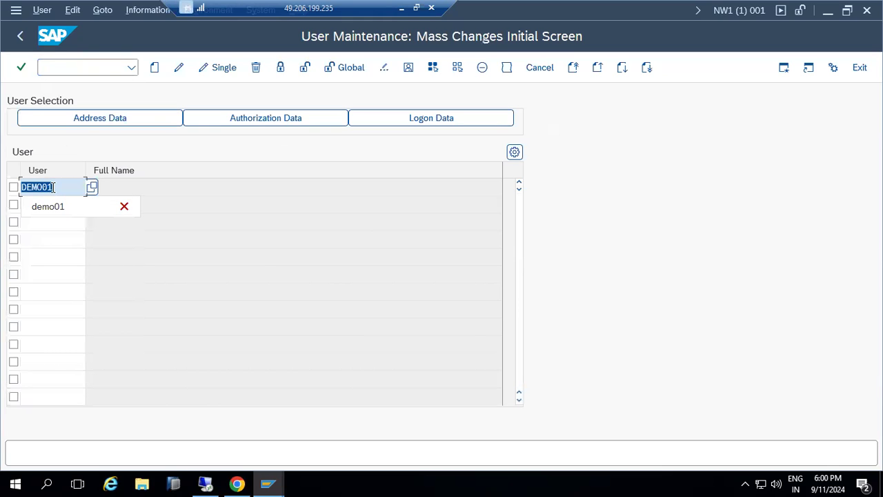
pyautogui.click(63, 187)
pyautogui.press('BackSpace')
pyautogui.write('2')
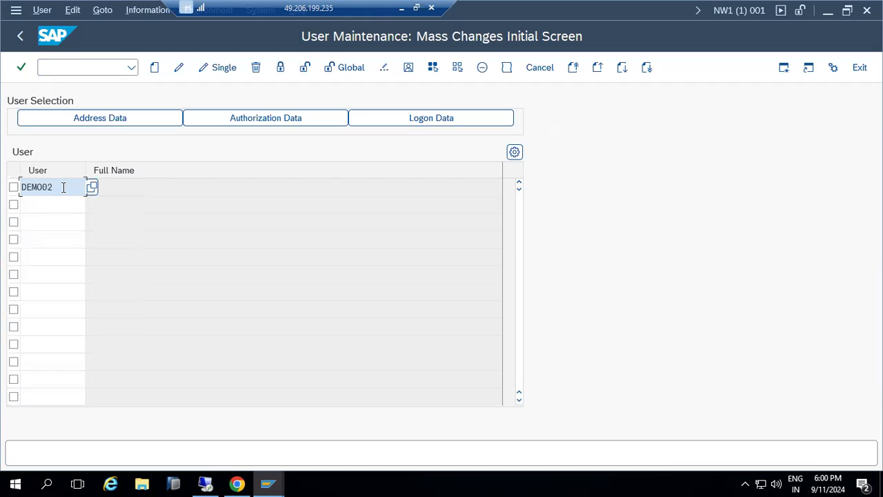
pyautogui.click(46, 204)
pyautogui.write('DEMO02')
pyautogui.press('BackSpace')
pyautogui.write('3')
pyautogui.press('Down')
pyautogui.write('DEMO02')
pyautogui.press('BackSpace')
pyautogui.write('4')
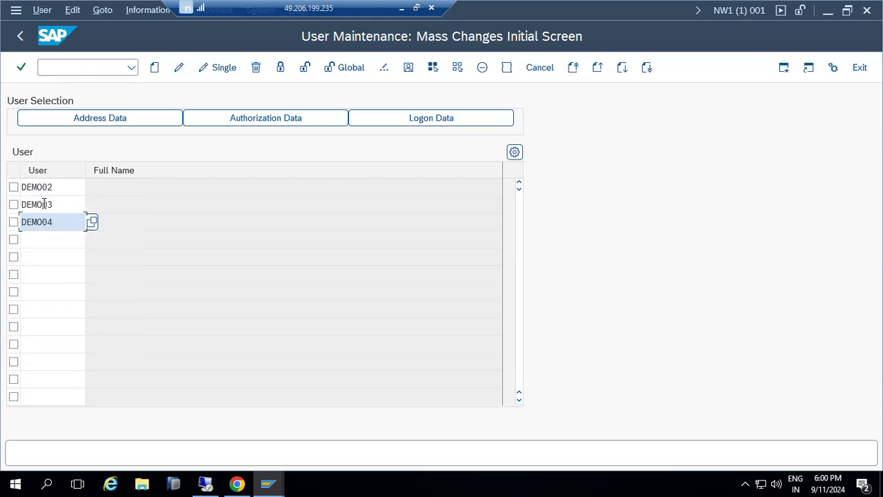
# Add users DEMO05, DEMO06 and DEMO07 in the next User rows
pyautogui.click(40, 239)
pyautogui.write('DEMO02')
pyautogui.press('BackSpace')
pyautogui.write('5')
pyautogui.click(39, 259)
pyautogui.write('DEMO02')
pyautogui.press('BackSpace')
pyautogui.write('6')
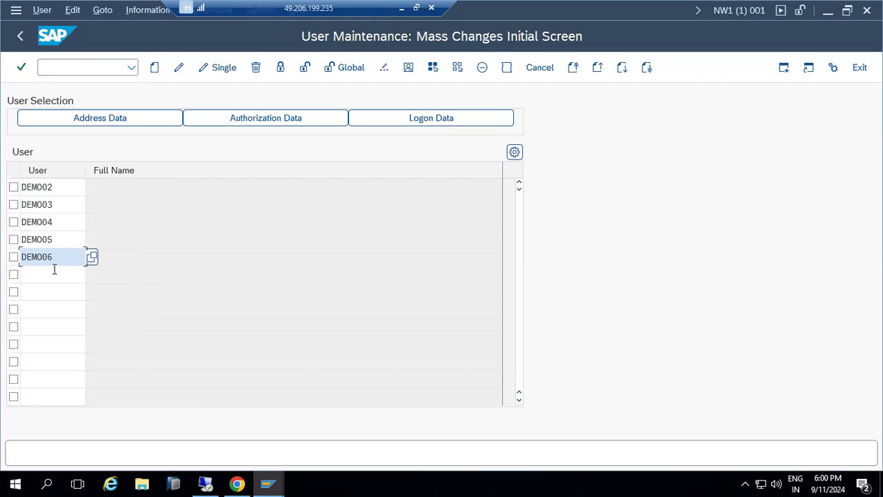
pyautogui.click(54, 270)
pyautogui.write('DEMO02')
pyautogui.press('BackSpace')
pyautogui.write('7')
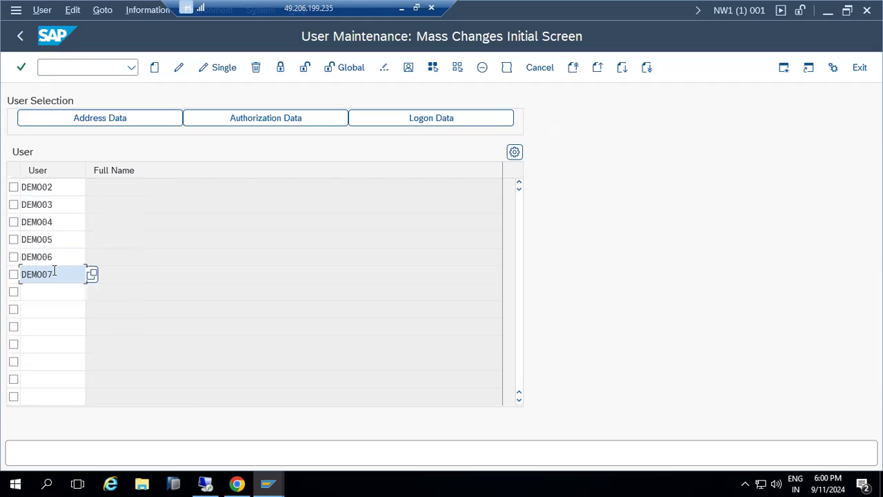
# Add users DEMO08 and DEMO09 in the seventh and eighth User rows
pyautogui.click(37, 288)
pyautogui.write('DEMO02')
pyautogui.write('8')
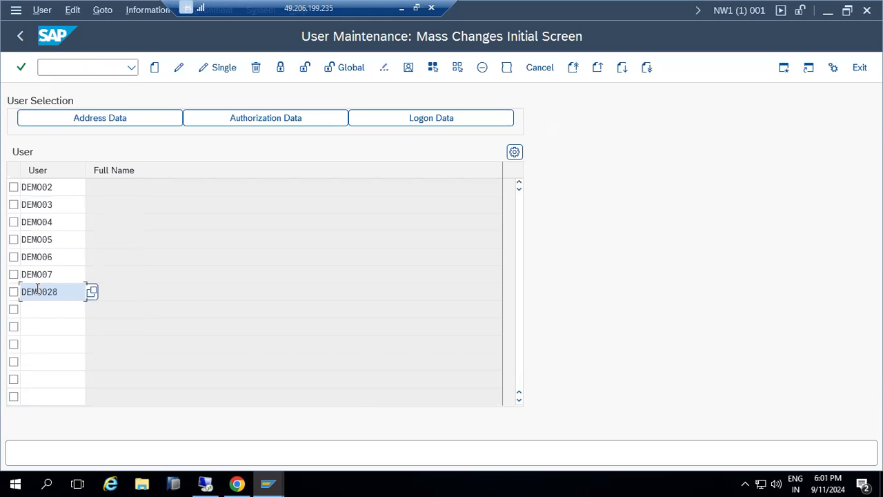
pyautogui.press('BackSpace')
pyautogui.press('BackSpace')
pyautogui.write('8')
pyautogui.click(43, 303)
pyautogui.write('DEMO02')
pyautogui.press('BackSpace')
pyautogui.write('9')
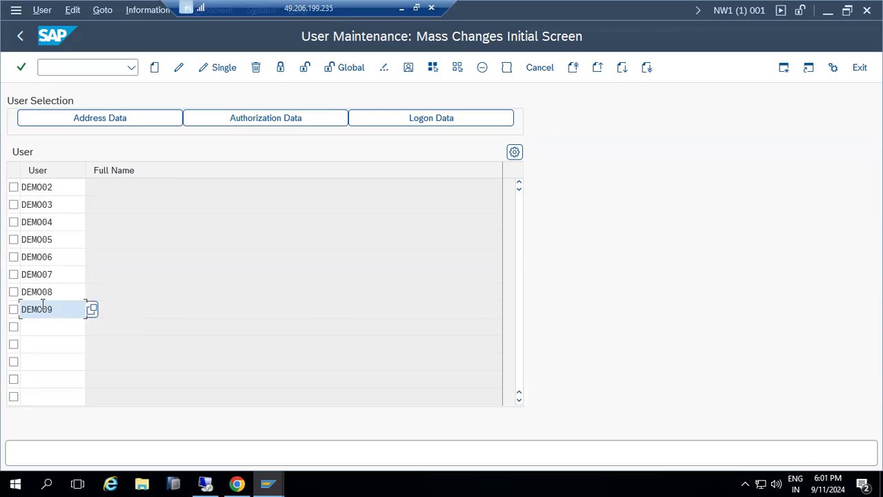
# Mass-create users DEMO02–DEMO09 with role Z_BASIS_ADMIN on the Roles tab and save
pyautogui.click(156, 72)
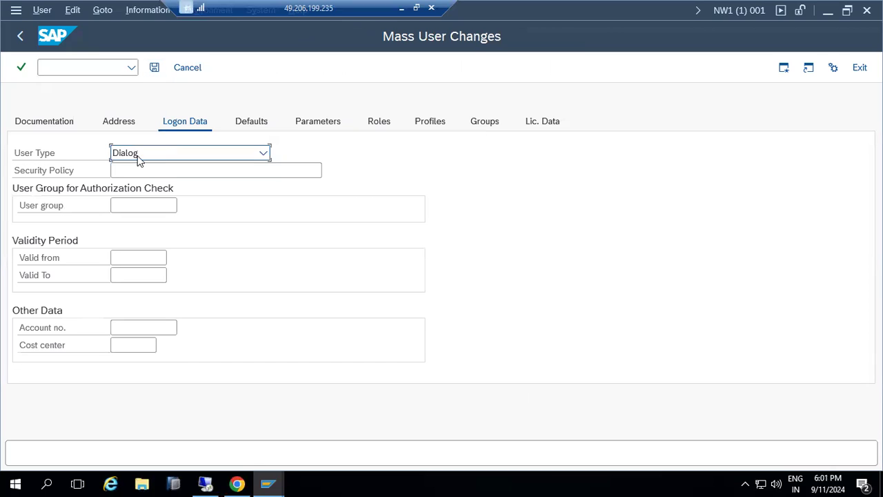
pyautogui.click(385, 126)
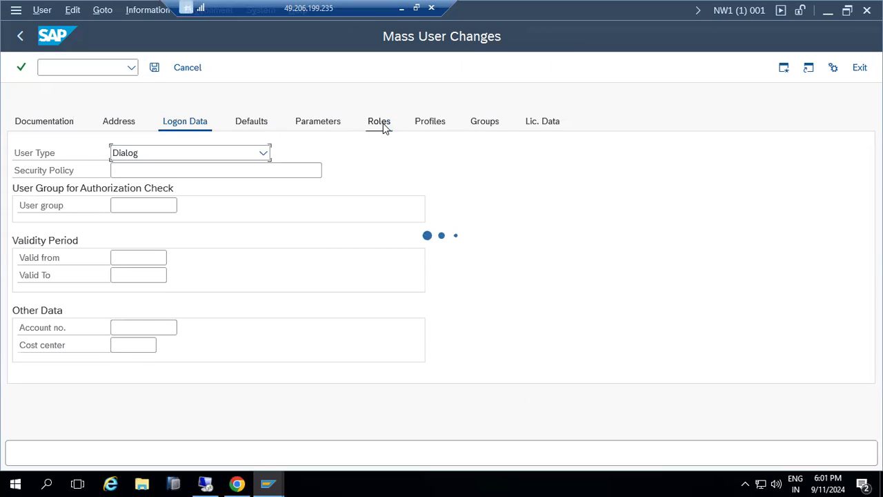
pyautogui.click(109, 237)
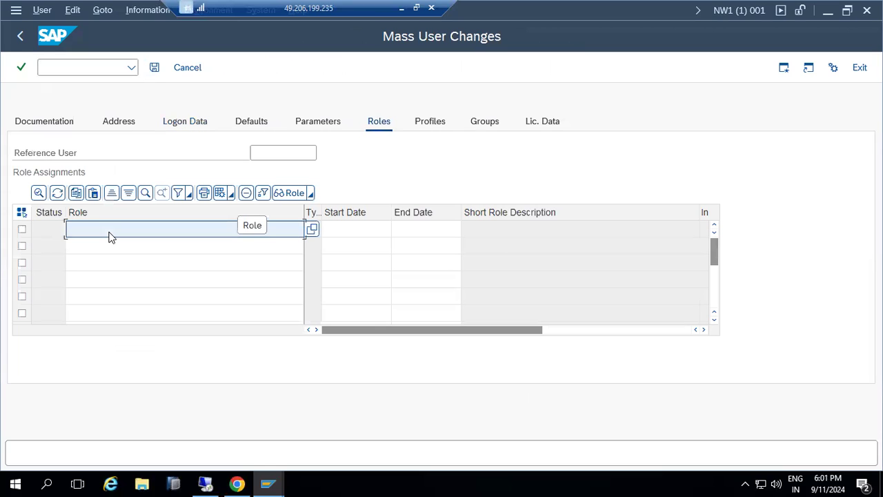
pyautogui.write('Z')
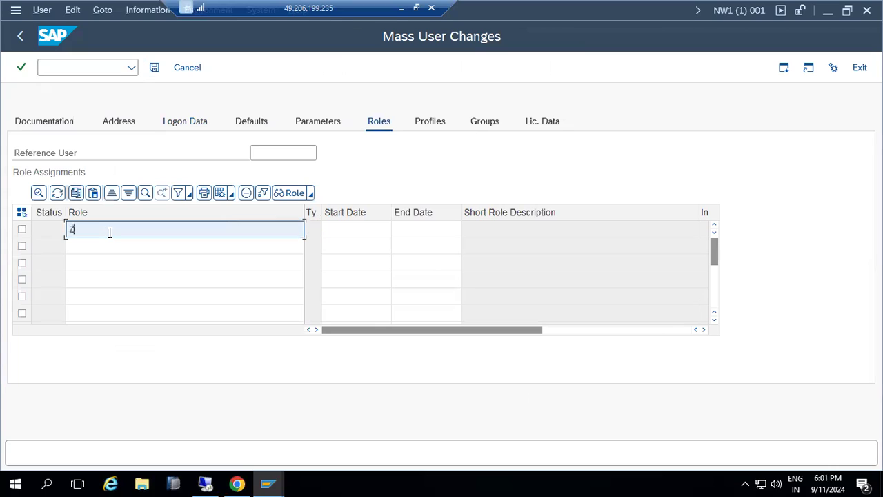
pyautogui.write('_B')
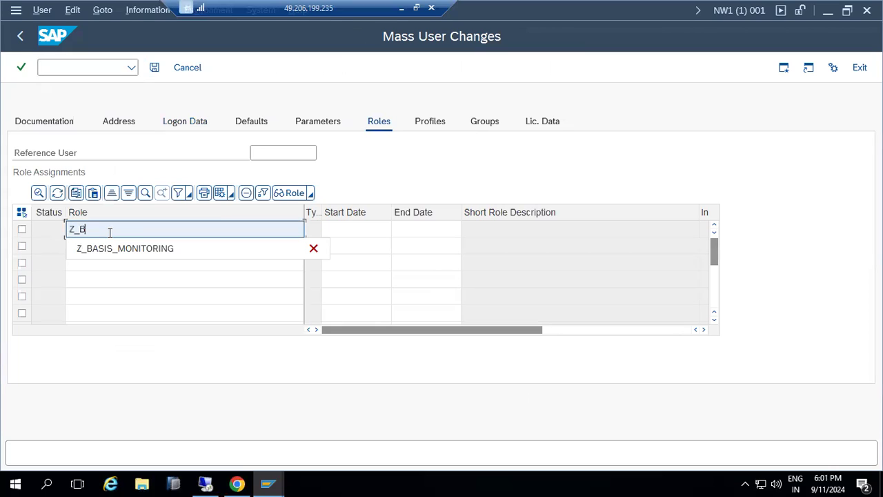
pyautogui.write('ASIS_ADMIN')
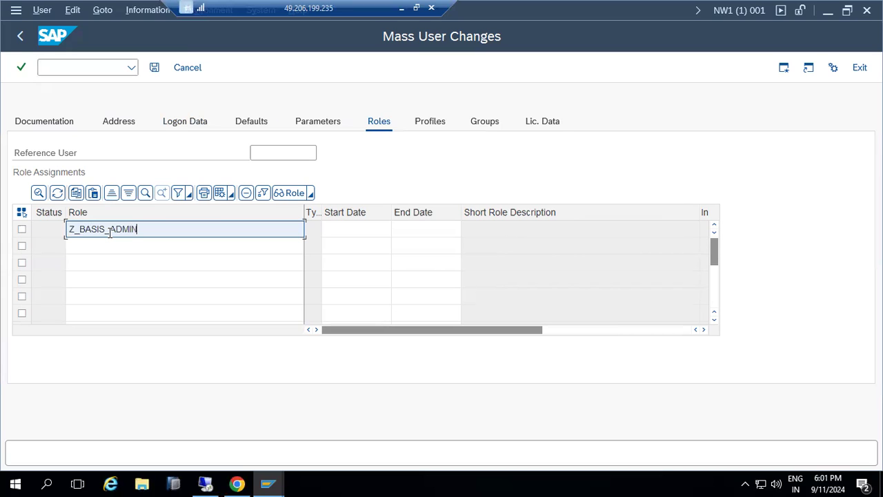
pyautogui.press('Return')
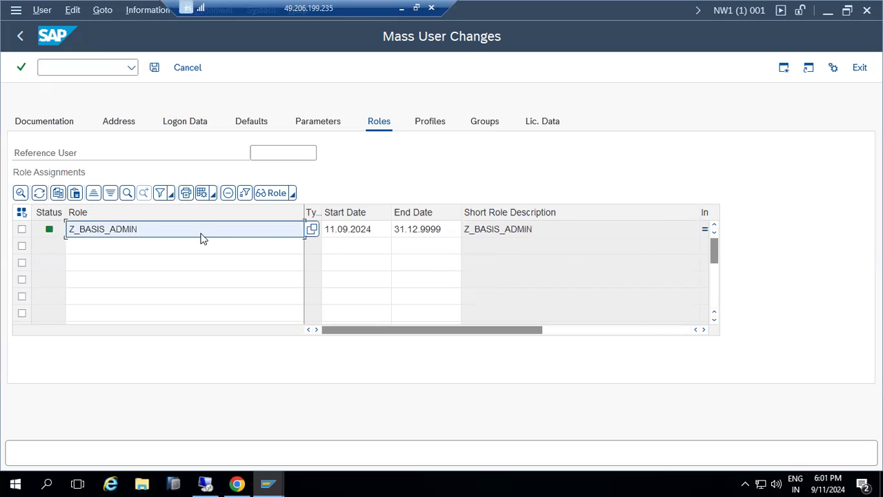
pyautogui.click(154, 69)
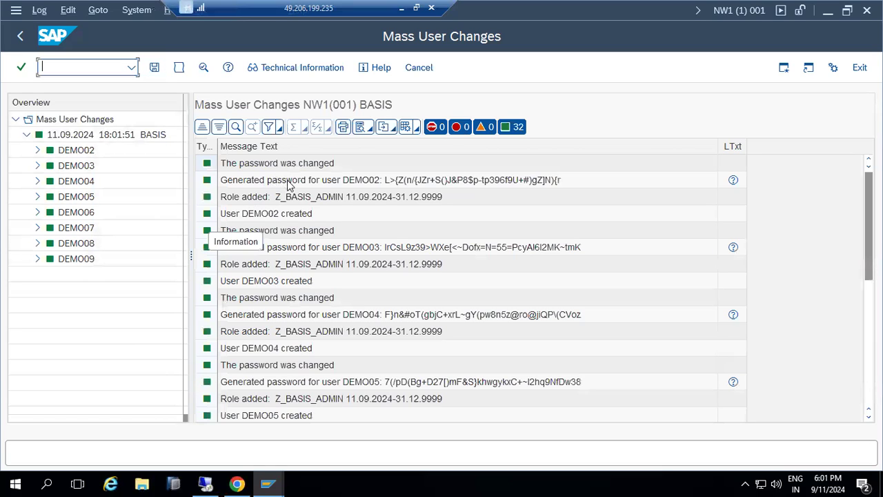
# Check the log's generated-password and role-added messages for DEMO02 through DEMO04
pyautogui.click(389, 183)
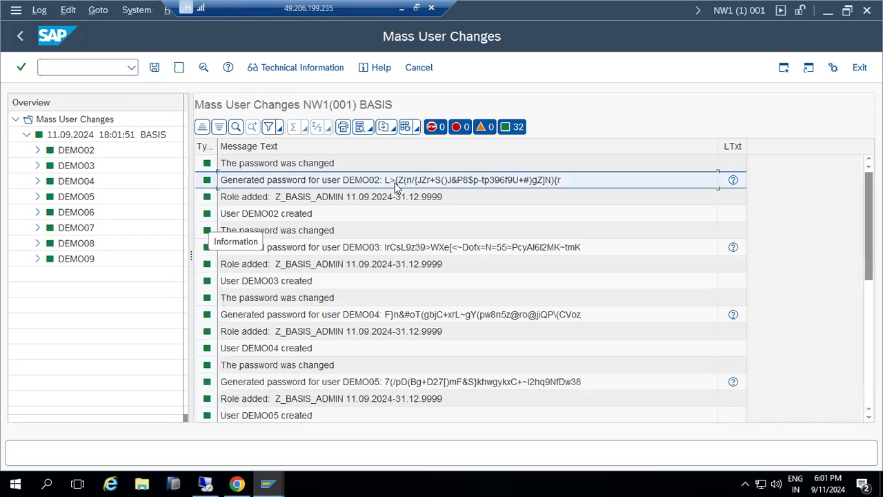
pyautogui.click(315, 201)
pyautogui.scroll(-1, 303, 297)
pyautogui.scroll(-5, 304, 305)
pyautogui.scroll(6, 305, 307)
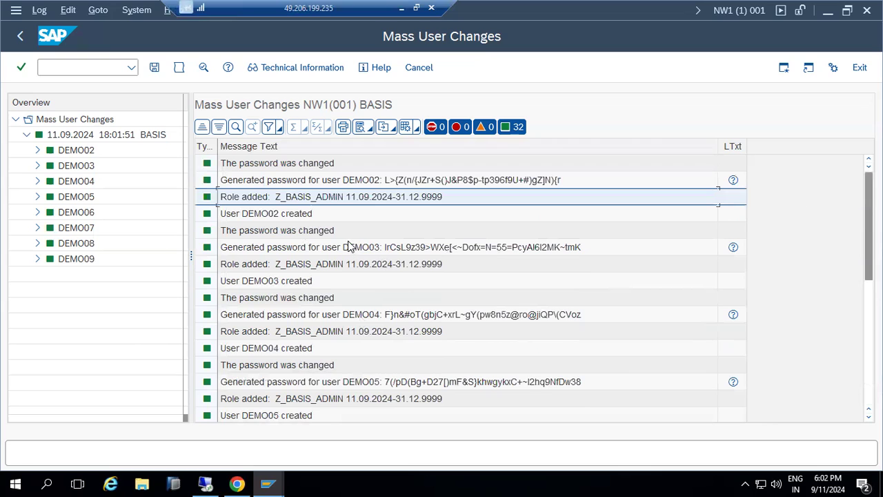
pyautogui.click(394, 314)
pyautogui.click(411, 248)
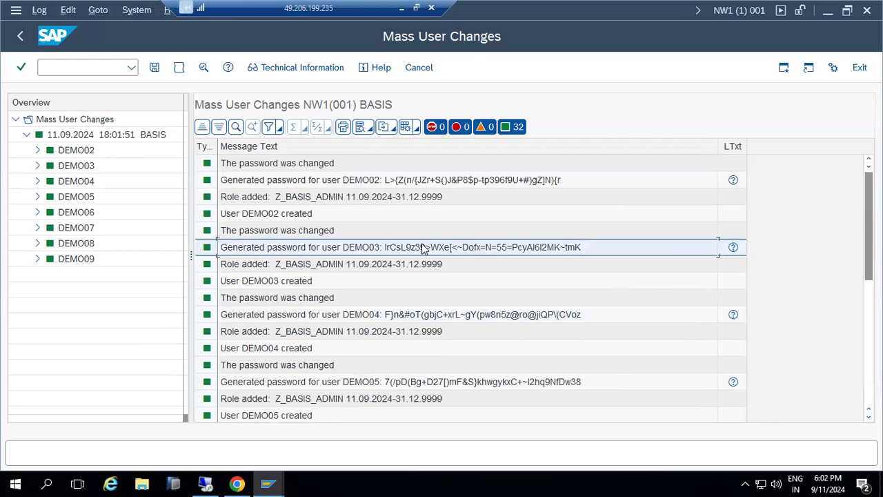
pyautogui.click(414, 181)
# Check the password messages for DEMO07 through DEMO09, then go back to the user list
pyautogui.scroll(-6, 386, 373)
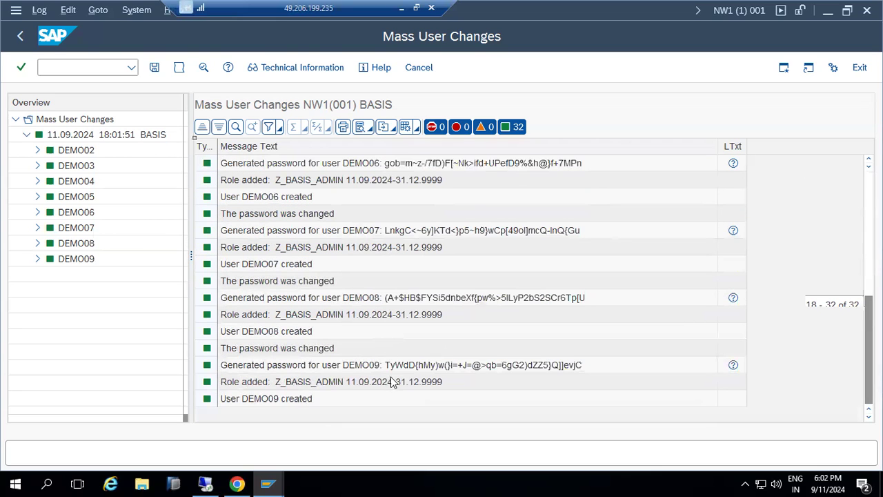
pyautogui.click(403, 364)
pyautogui.click(400, 297)
pyautogui.click(422, 280)
pyautogui.click(416, 230)
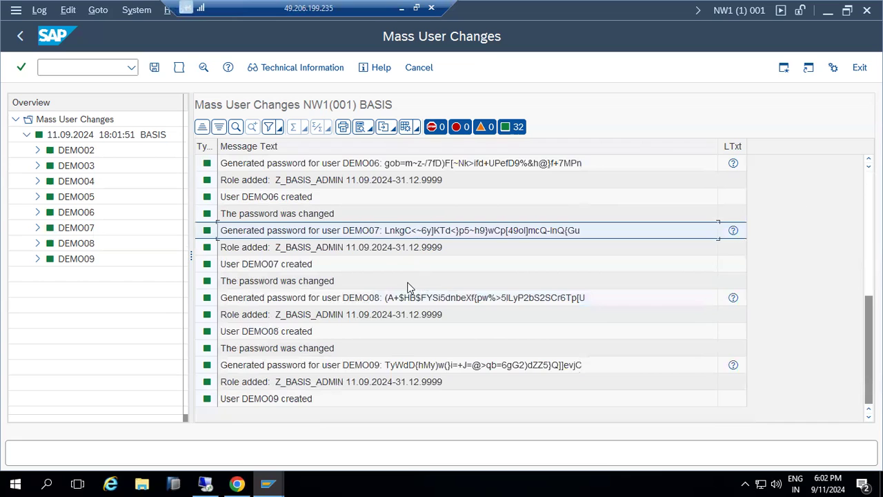
pyautogui.scroll(6, 408, 289)
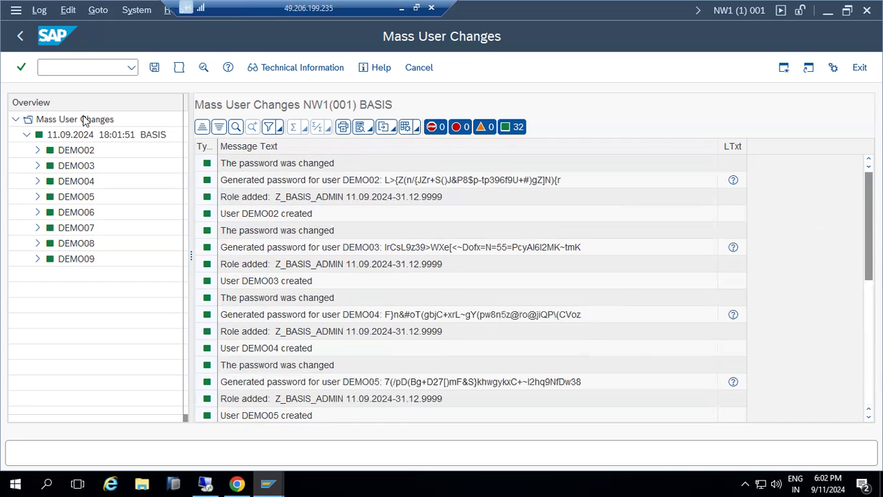
pyautogui.click(23, 37)
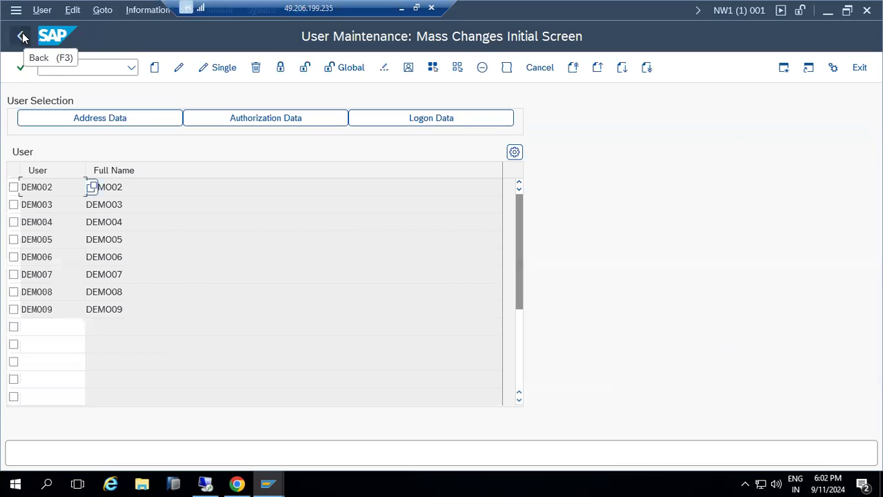
# Run a lock/unlock change on all DEMO users, try a Global change, then exit to SAP Easy Access
pyautogui.click(284, 71)
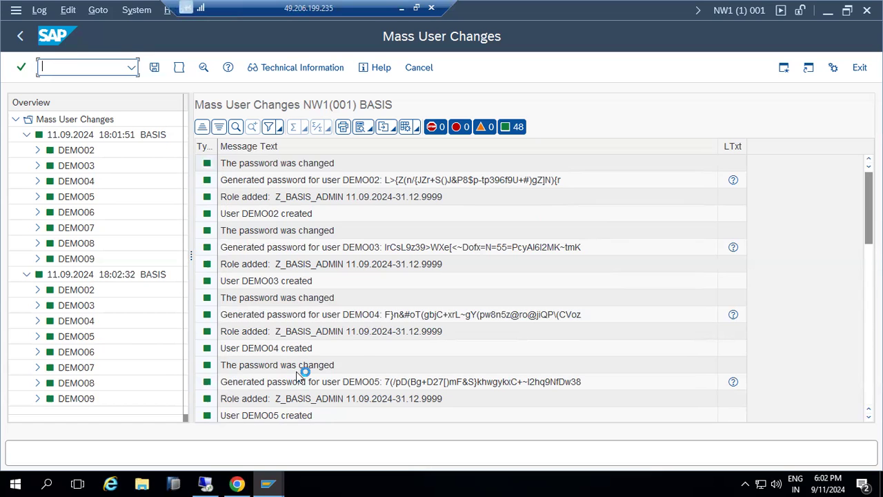
pyautogui.click(21, 38)
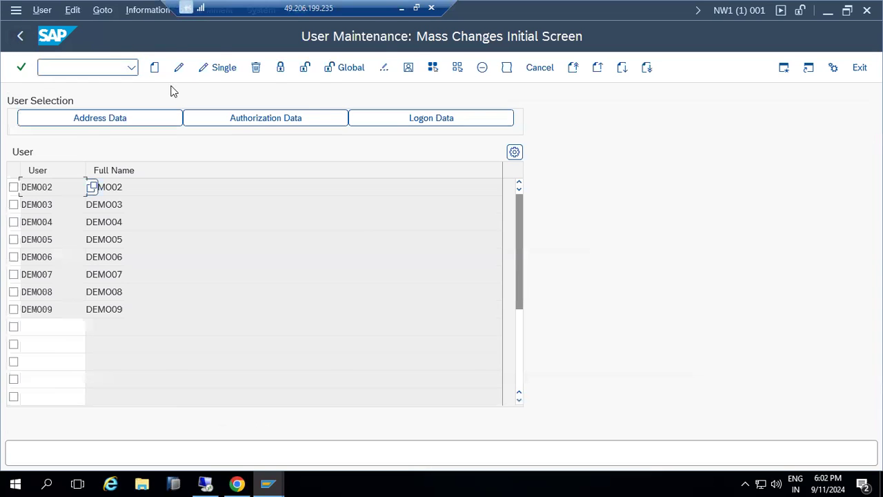
pyautogui.click(353, 69)
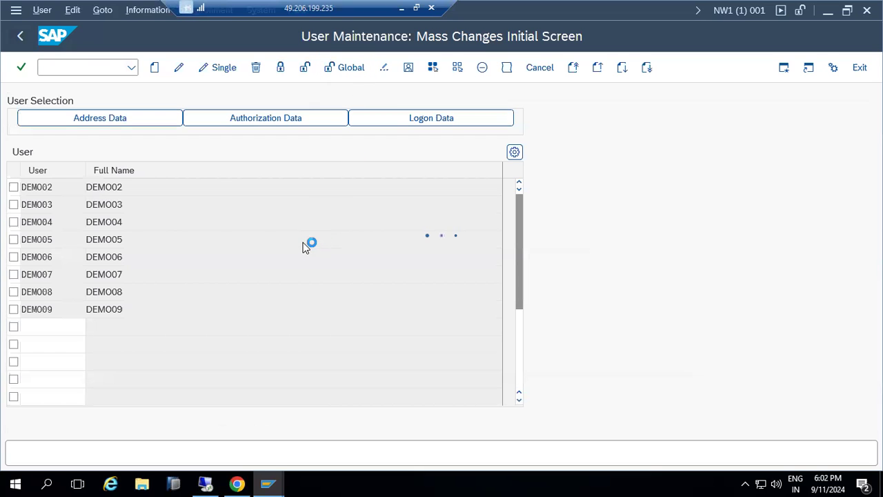
pyautogui.click(21, 36)
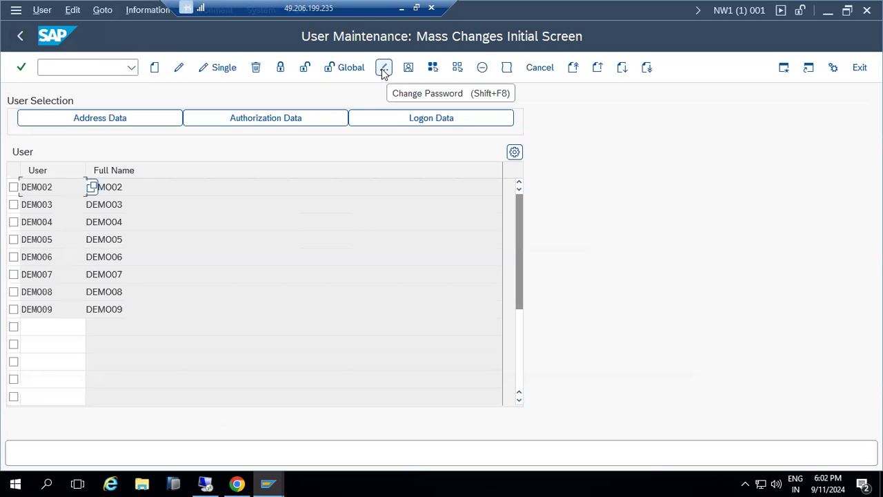
pyautogui.click(22, 34)
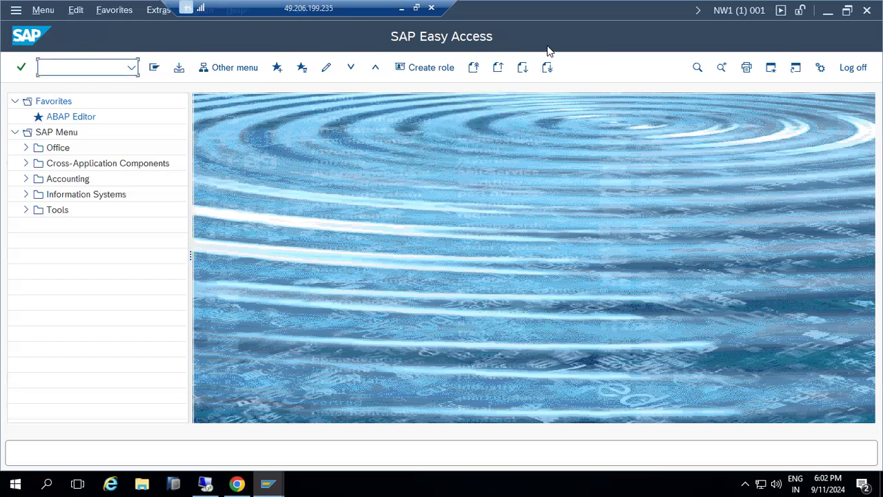
# Remove the SU53 and SU10 notes from the Paint diagram and return to SAP
pyautogui.click(400, 9)
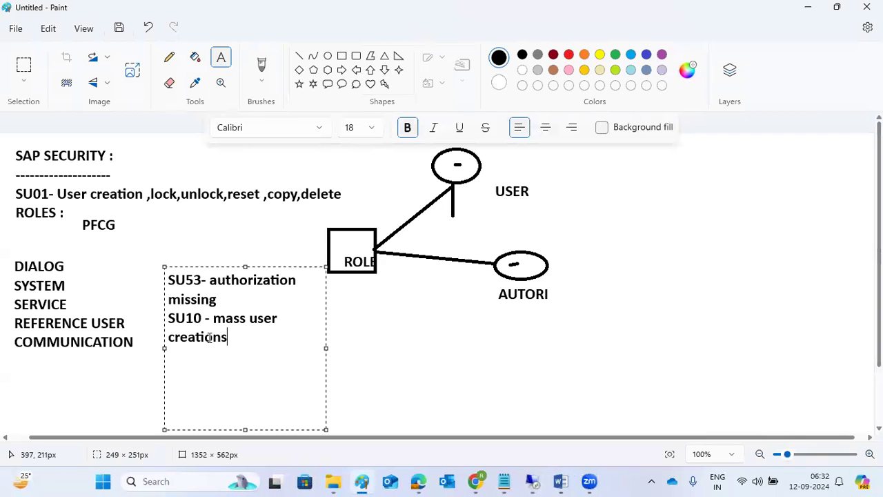
pyautogui.moveTo(229, 337); pyautogui.dragTo(157, 310)
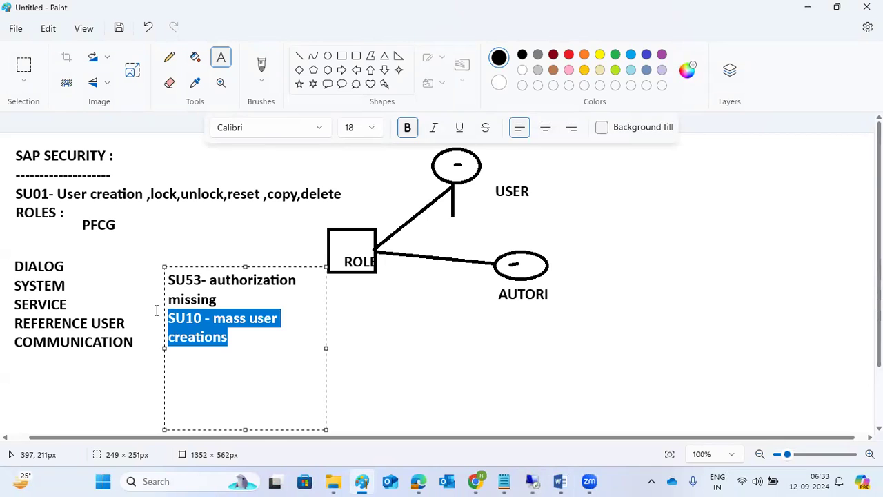
pyautogui.moveTo(221, 301); pyautogui.dragTo(166, 269)
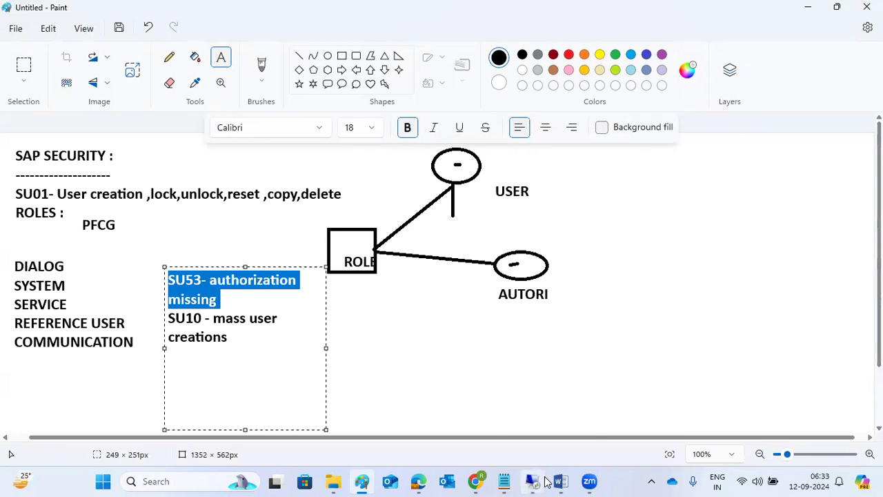
pyautogui.moveTo(325, 429); pyautogui.dragTo(818, 343)
pyautogui.click(606, 174)
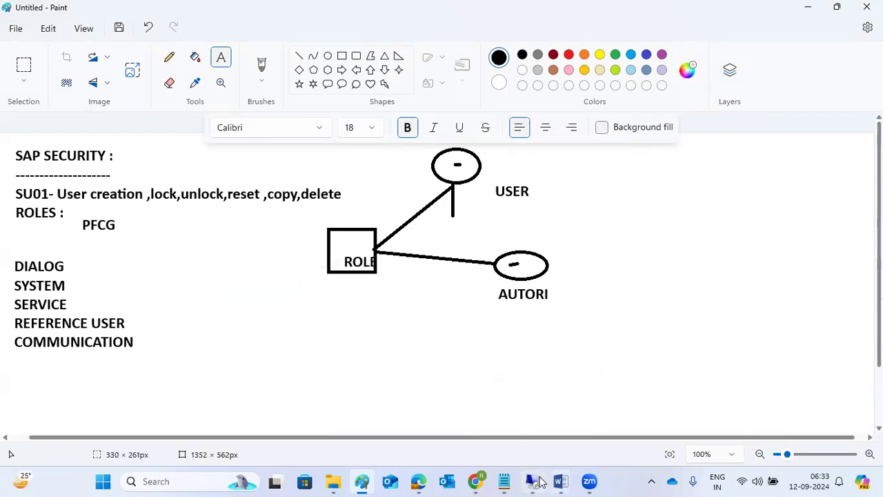
pyautogui.click(535, 481)
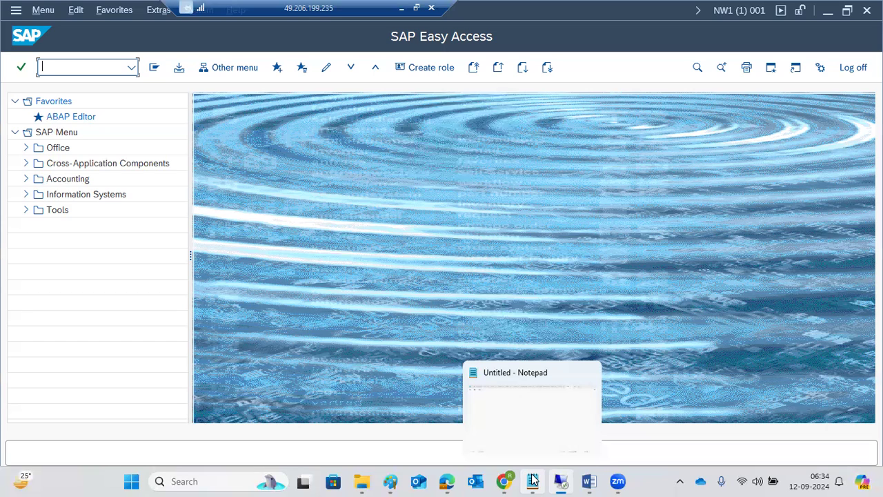
# Run PFCG to open Role Maintenance with Z_BASIS_ADMIN in the role field
pyautogui.write('p')
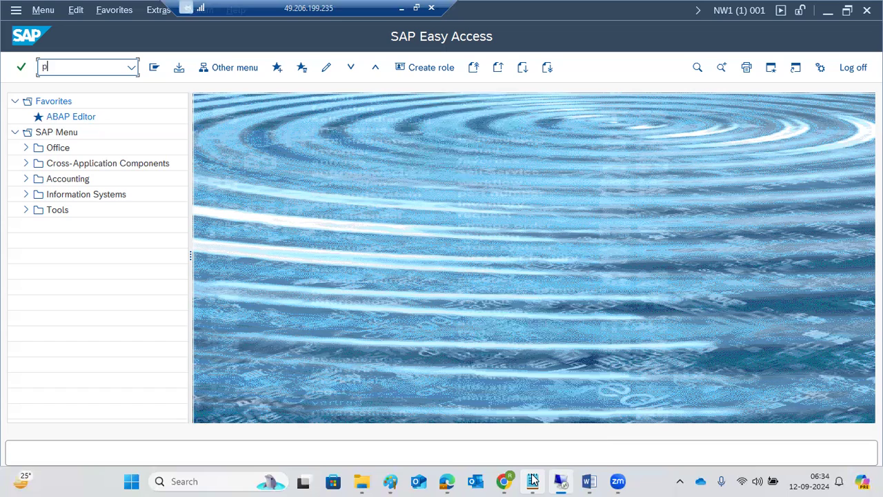
pyautogui.write('fcg')
pyautogui.press('Return')
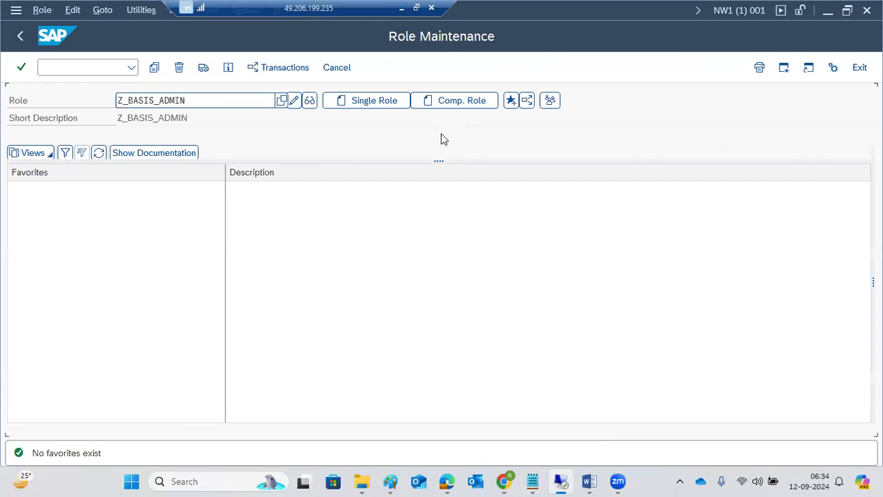
# Rename the existing Z_BASIS_ADMIN to Z_BASIS_ADMIN_C and start creating it as a composite role
pyautogui.click(447, 109)
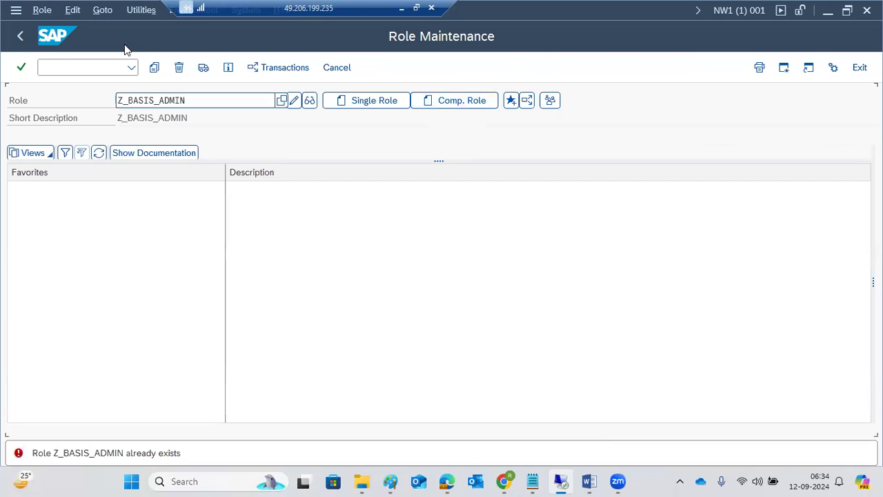
pyautogui.click(206, 102)
pyautogui.write('1')
pyautogui.press('BackSpace')
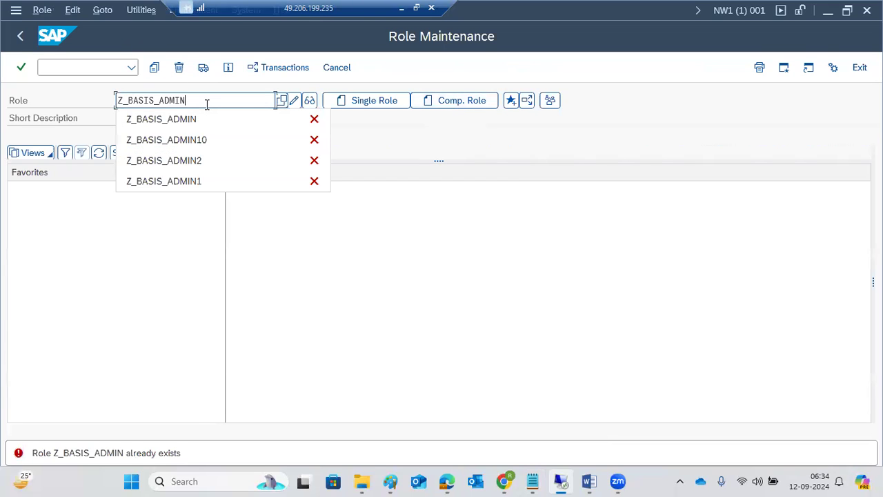
pyautogui.write('_c')
pyautogui.click(427, 107)
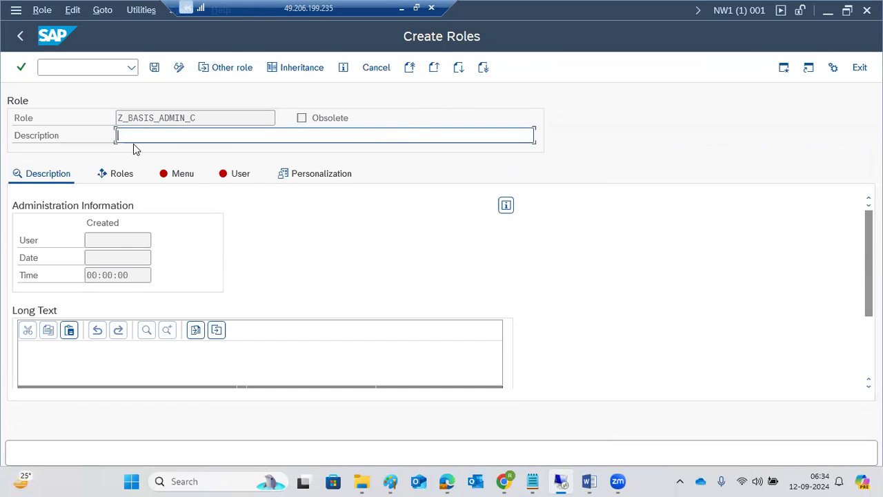
# Save composite role Z_BASIS_ADMIN_C and view its empty list of included roles
pyautogui.click(178, 174)
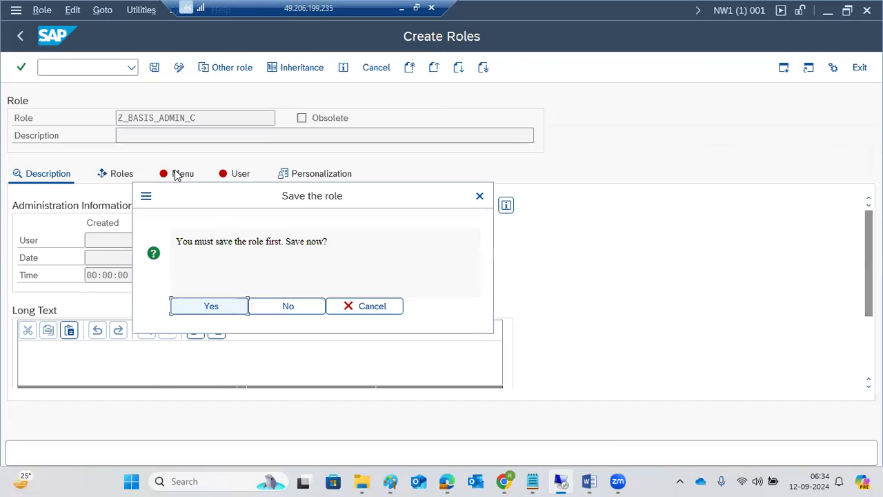
pyautogui.click(207, 310)
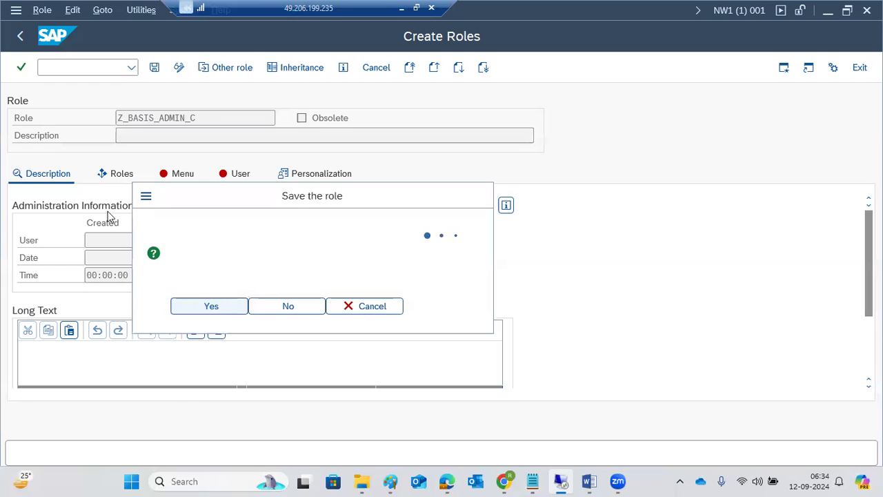
pyautogui.click(120, 177)
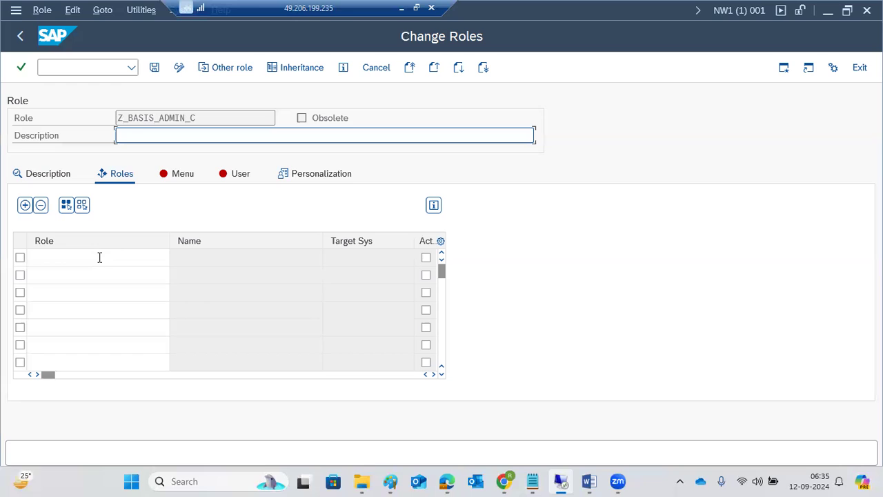
# Back out of the composite role editor and Role Maintenance to the SAP Easy Access menu
pyautogui.click(21, 38)
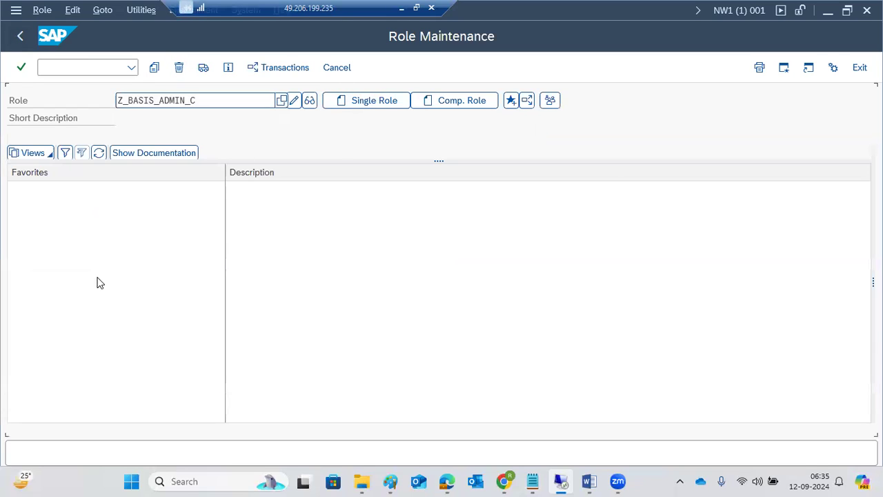
pyautogui.click(144, 104)
pyautogui.click(20, 34)
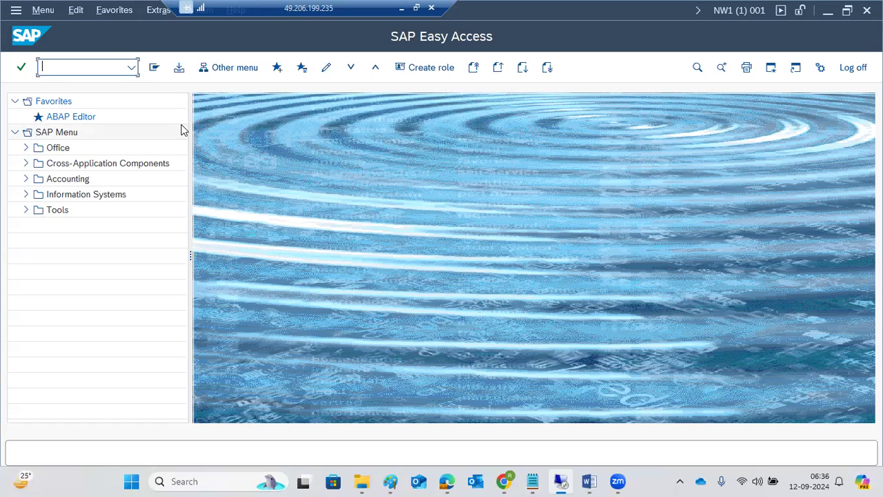
# Try transaction EWZ5, which doesn't exist, then briefly minimize and restore the remote session
pyautogui.write('ewz5')
pyautogui.press('Return')
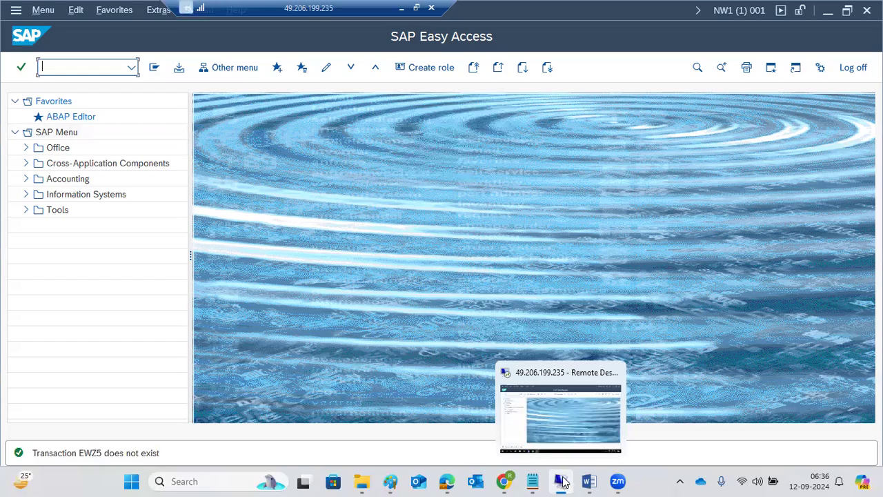
pyautogui.click(562, 482)
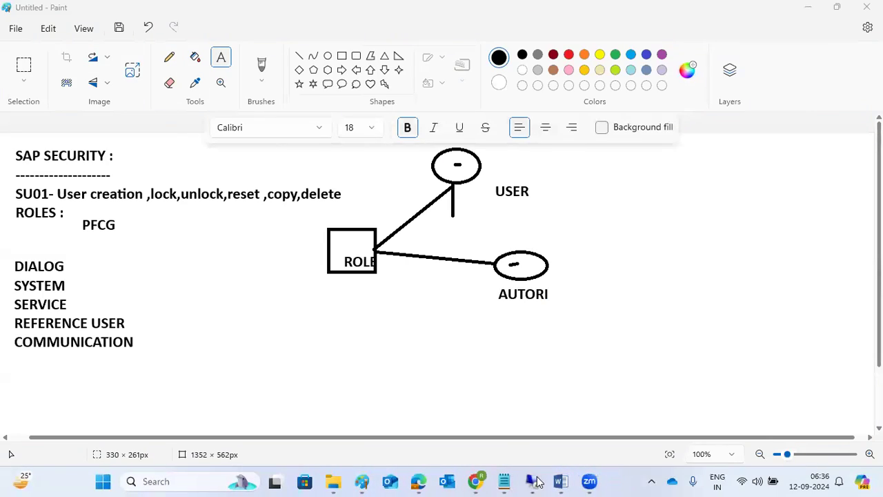
pyautogui.click(534, 480)
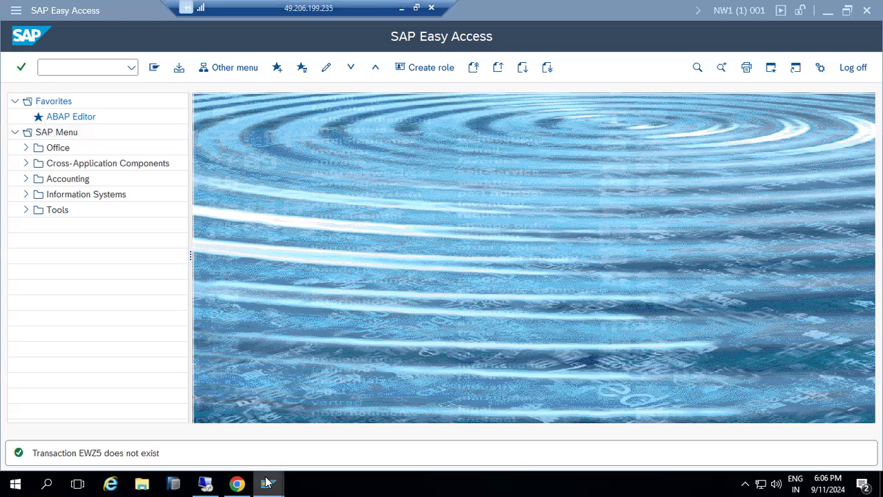
# Attempt logons to SAP ECC DEVELOPMENT and SAP ECC IDES PROD, hitting the kponline1:3200 not-reached error
pyautogui.moveTo(267, 482)
pyautogui.click(59, 422)
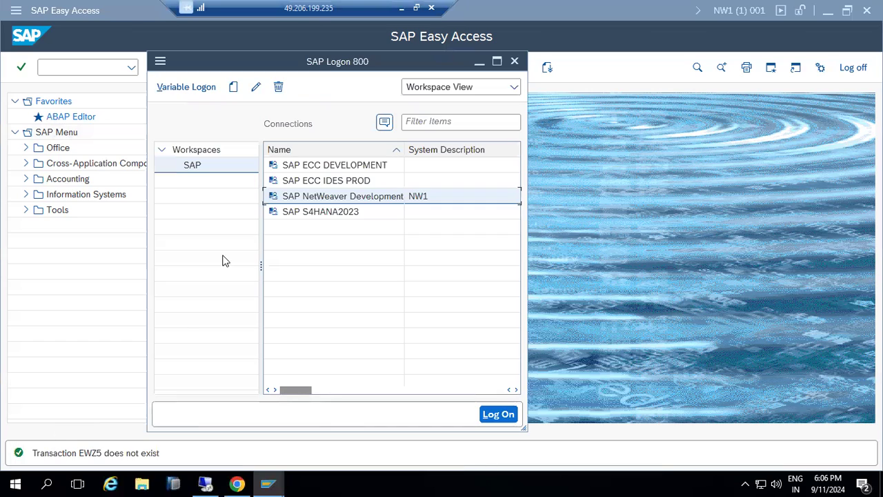
pyautogui.click(333, 167)
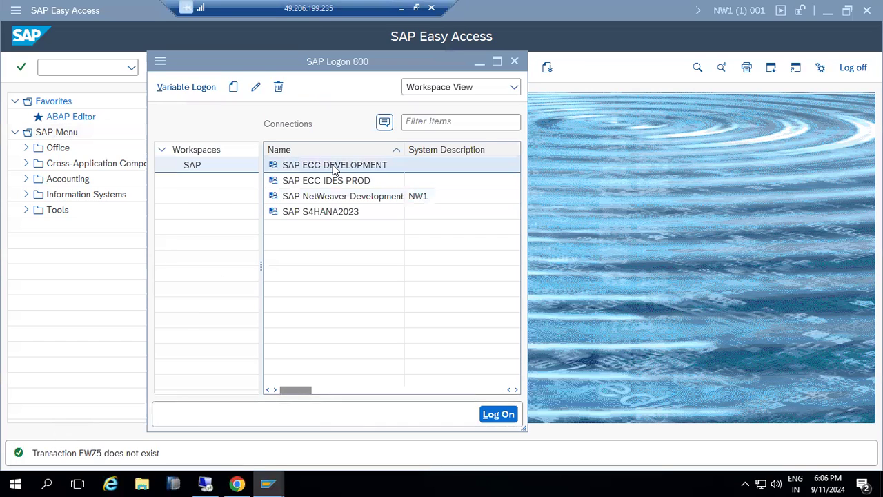
pyautogui.doubleClick(333, 168)
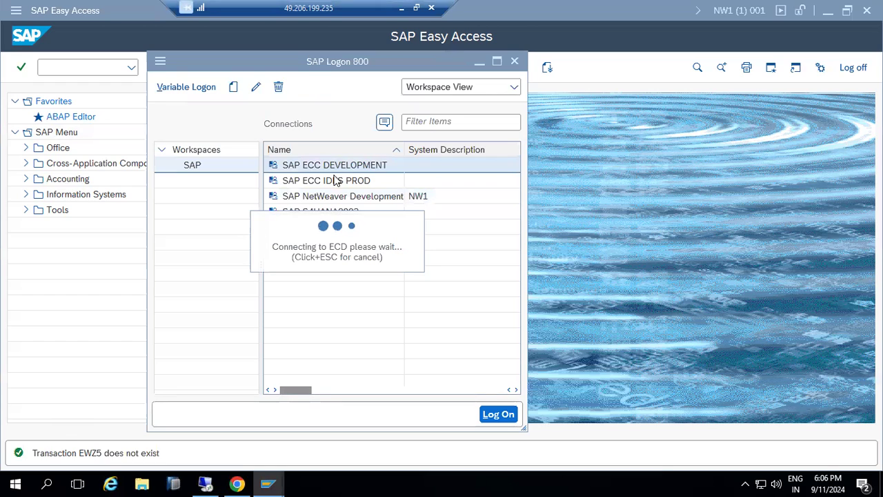
pyautogui.click(335, 181)
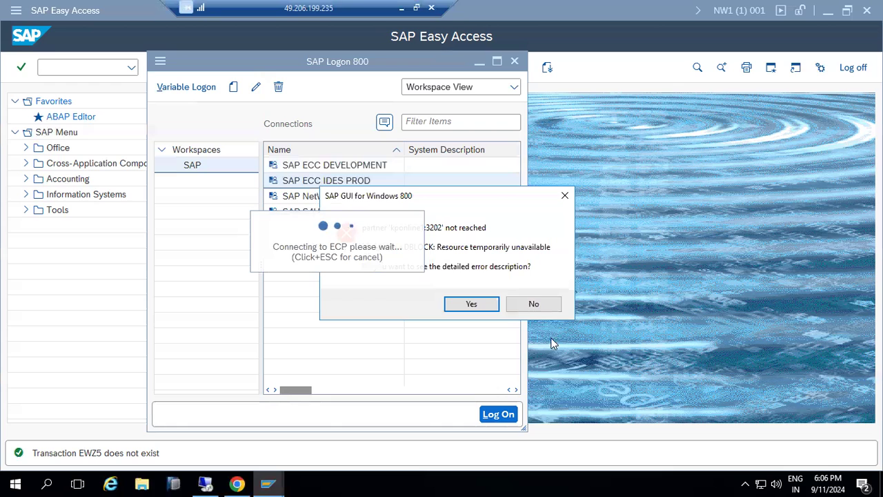
pyautogui.click(541, 303)
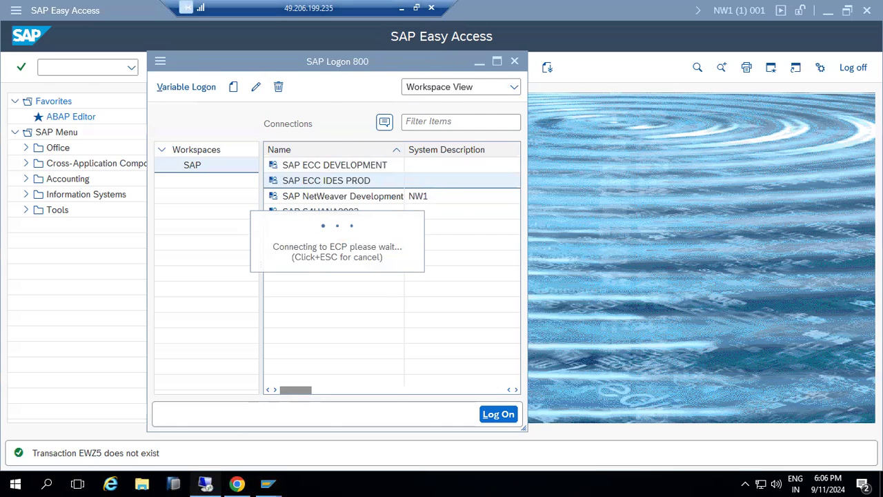
pyautogui.click(205, 484)
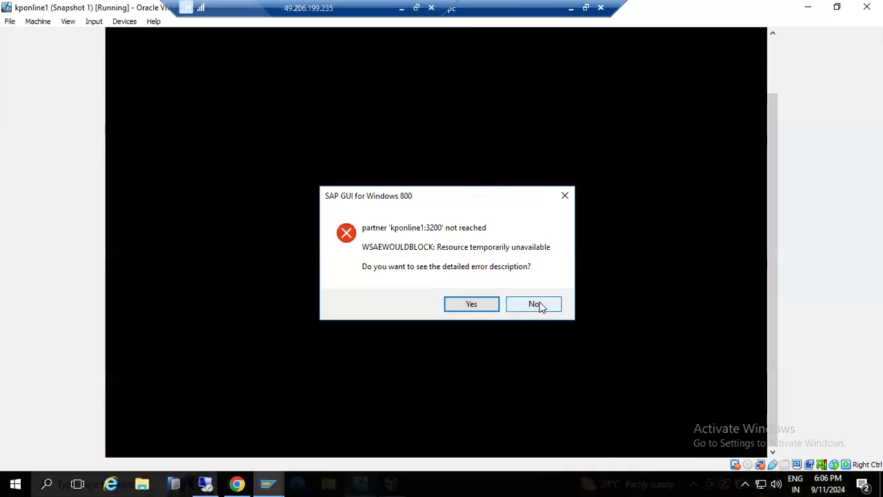
# Dismiss the error and refresh the AS ABAP work process table: process 1 Down, 2 and 3 Running
pyautogui.click(536, 304)
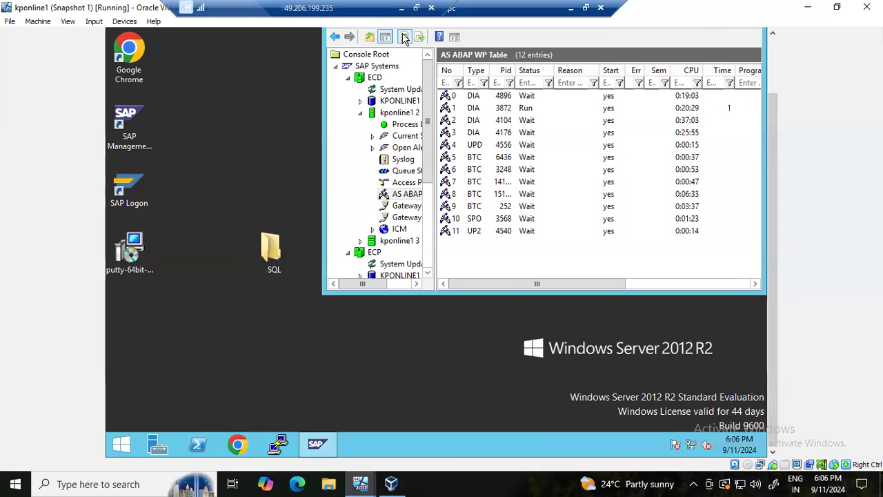
pyautogui.click(405, 38)
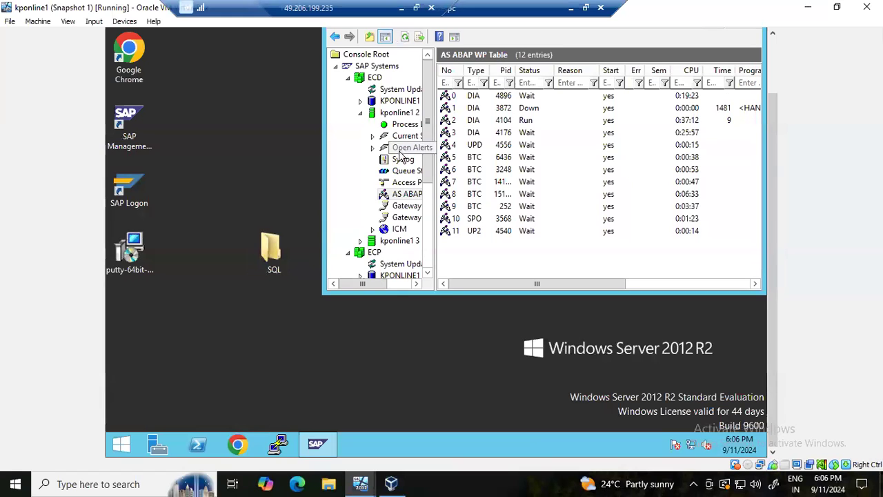
pyautogui.click(404, 37)
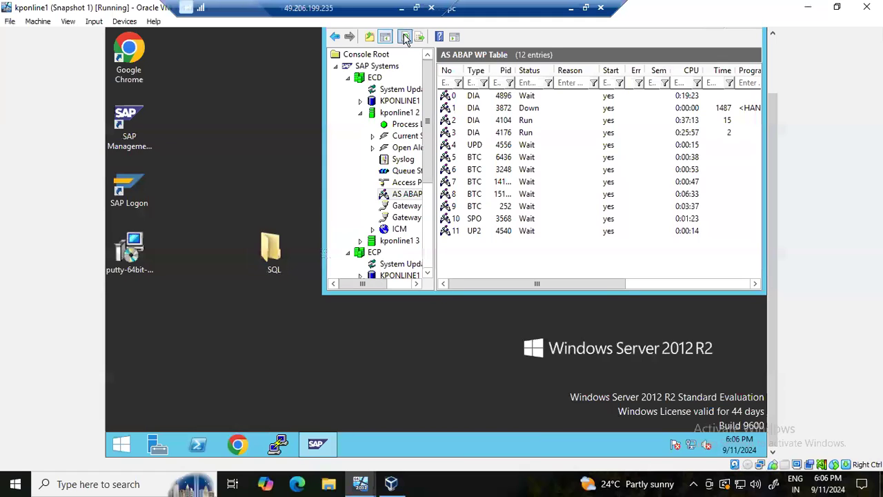
pyautogui.click(404, 38)
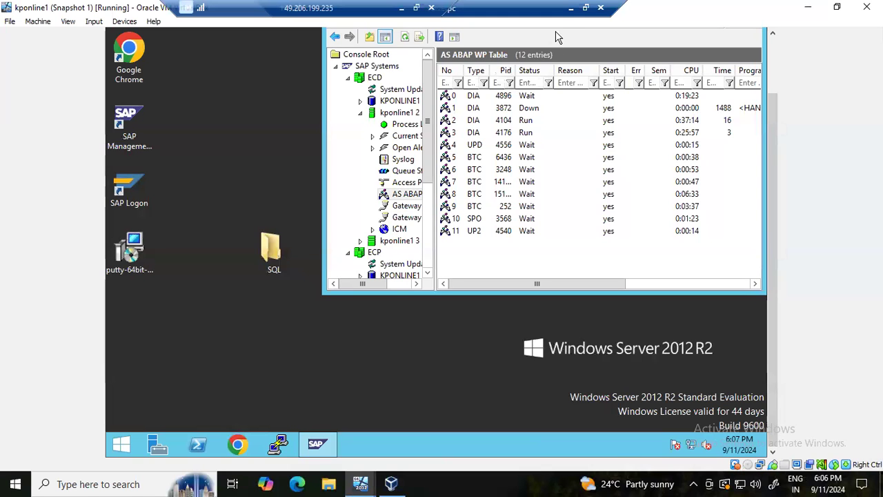
pyautogui.click(571, 7)
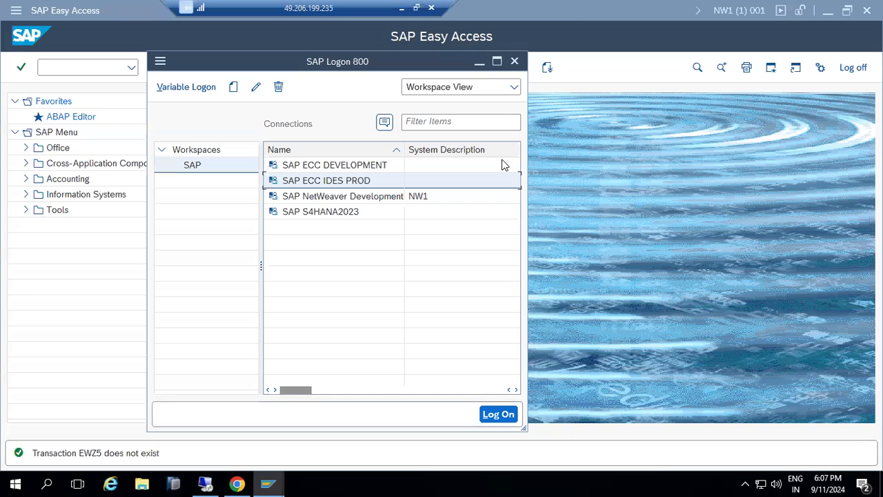
# Retry the SAP ECC IDES PROD logon, which fails again with partner kponline1:3202 not reached
pyautogui.click(571, 233)
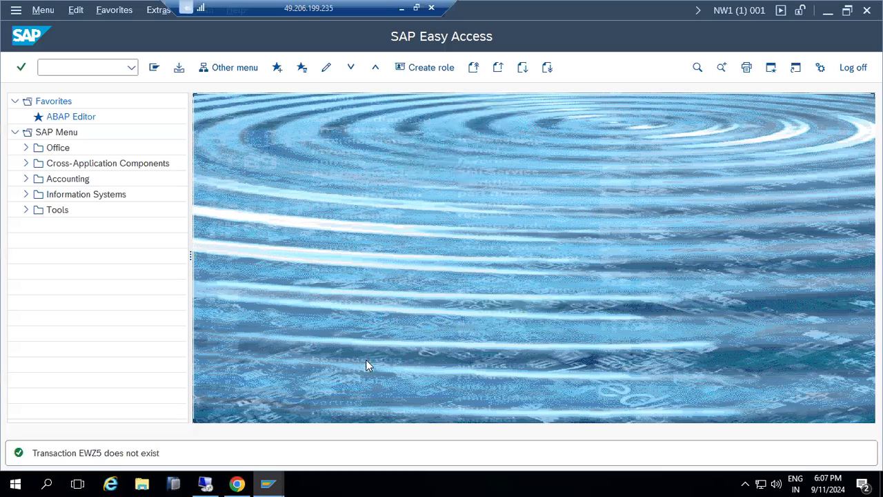
pyautogui.click(269, 481)
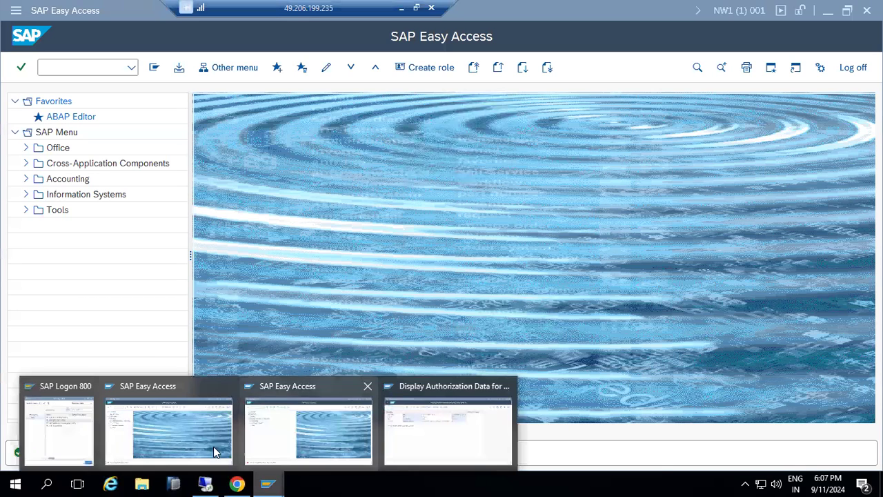
pyautogui.click(58, 433)
pyautogui.click(323, 167)
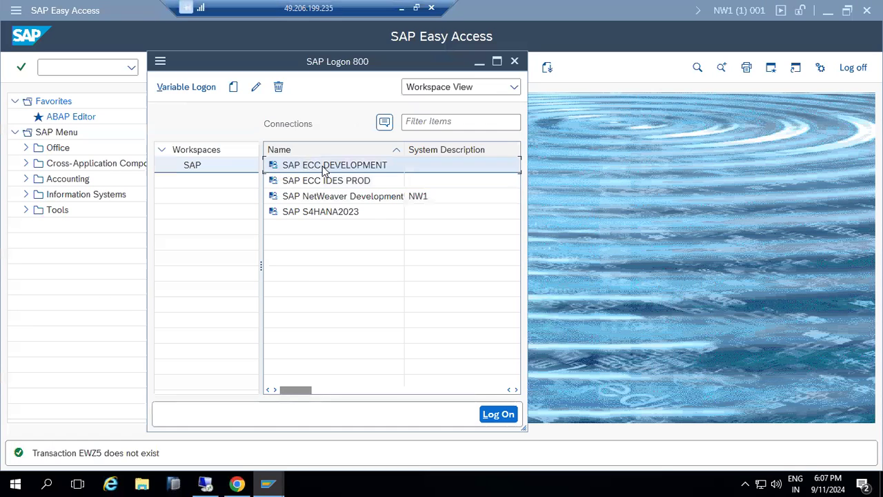
pyautogui.click(326, 181)
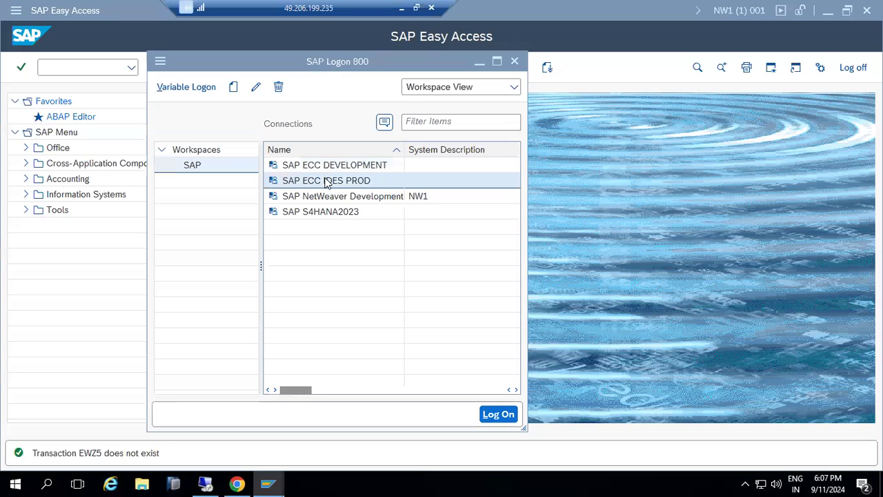
pyautogui.doubleClick(326, 181)
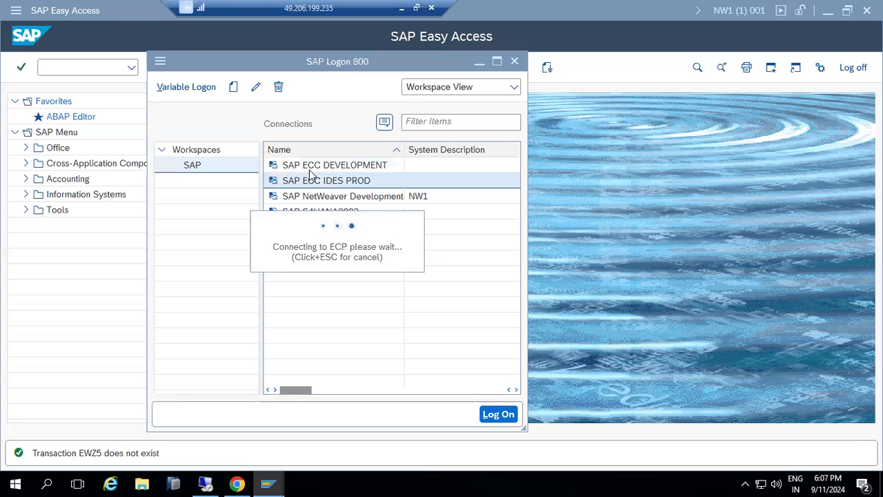
pyautogui.click(198, 483)
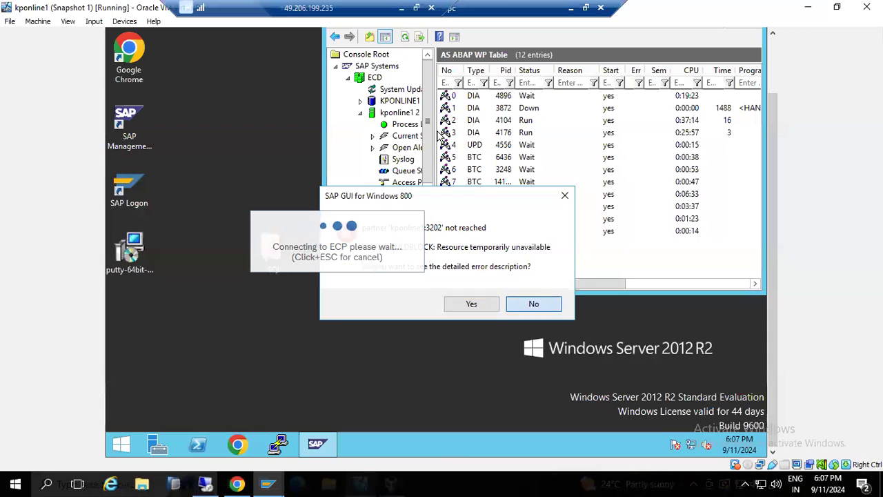
# Dismiss the connection errors and check the Access Points, AS ABAP work process table and process list
pyautogui.click(528, 304)
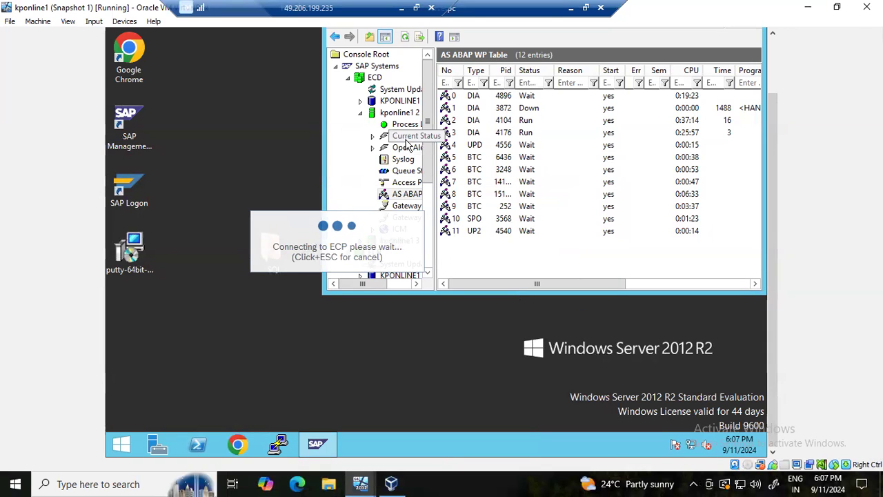
pyautogui.click(406, 182)
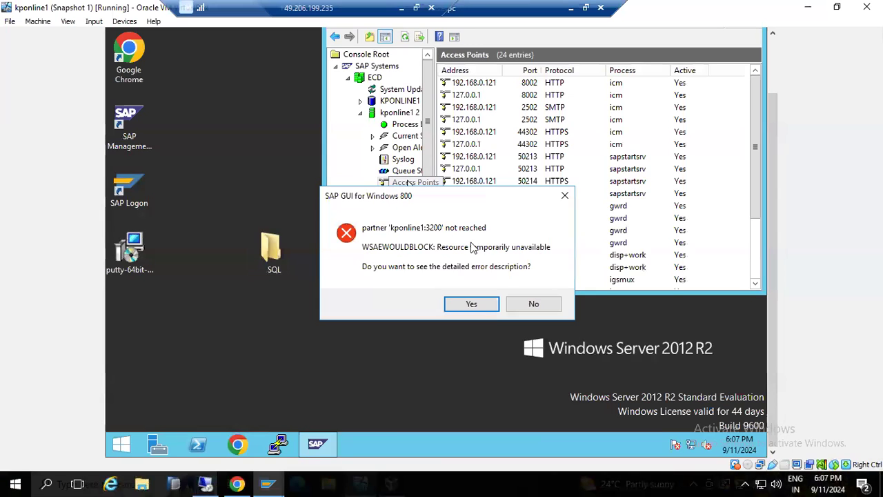
pyautogui.click(524, 304)
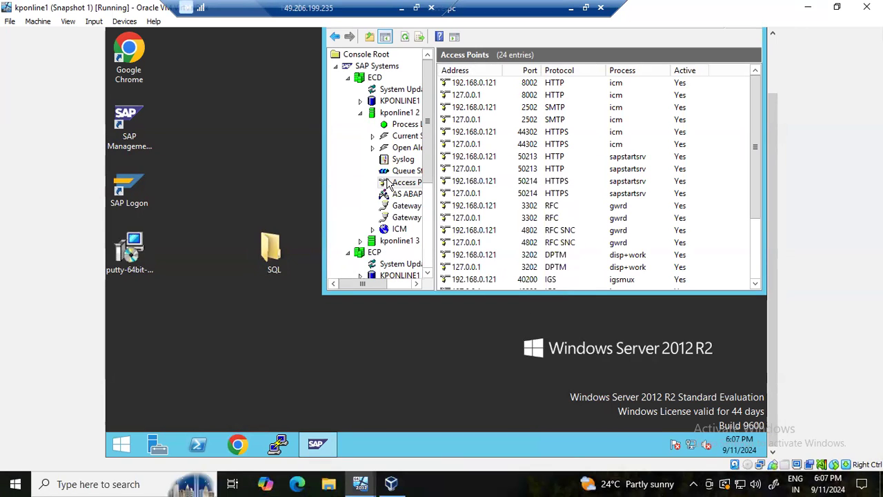
pyautogui.click(398, 196)
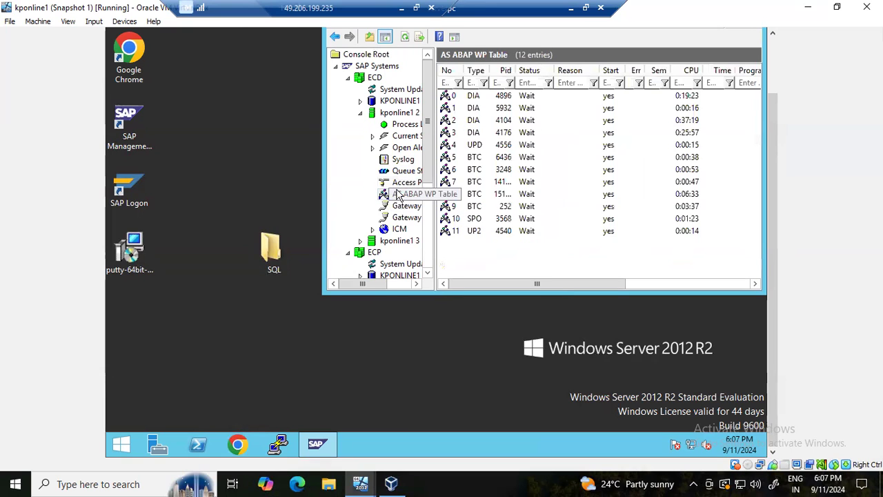
pyautogui.click(397, 183)
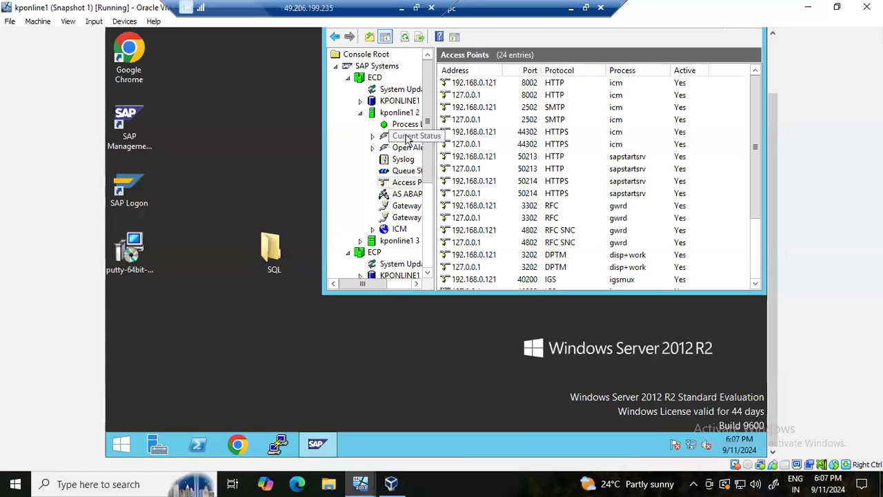
pyautogui.click(405, 127)
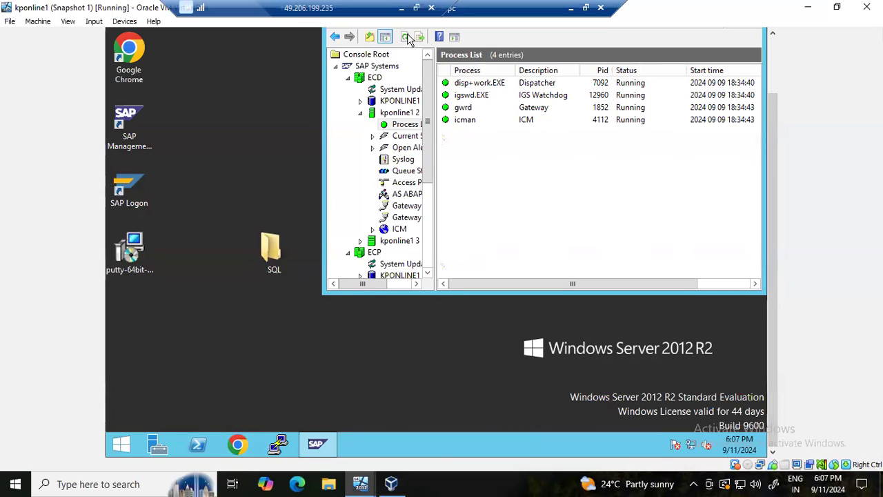
# Refresh the four-entry process list twice, then return to the local desktop and open File Explorer
pyautogui.click(406, 38)
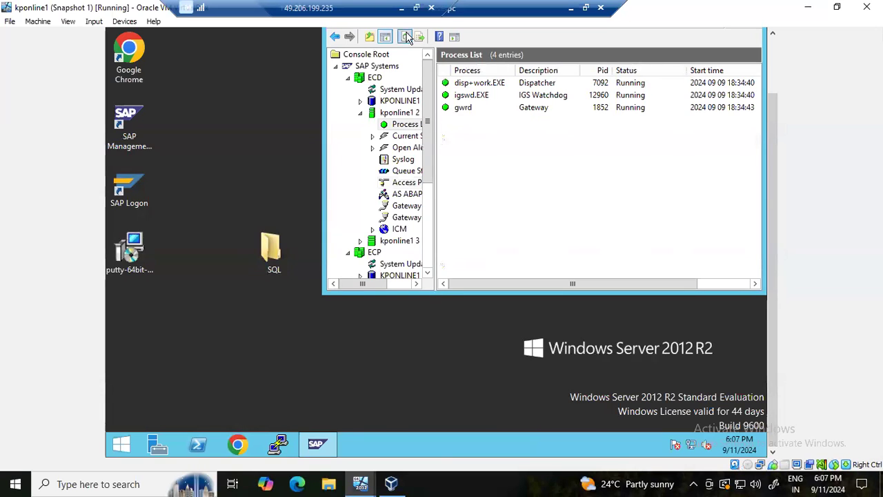
pyautogui.click(407, 37)
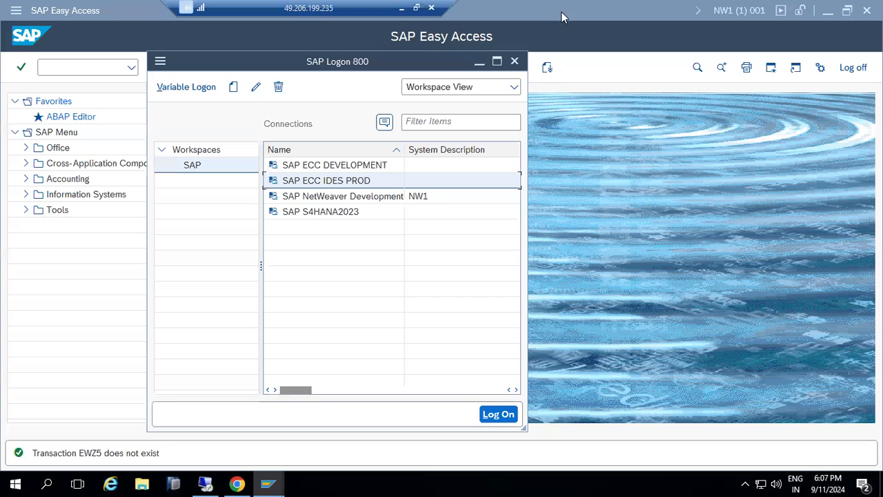
pyautogui.click(570, 8)
pyautogui.click(588, 291)
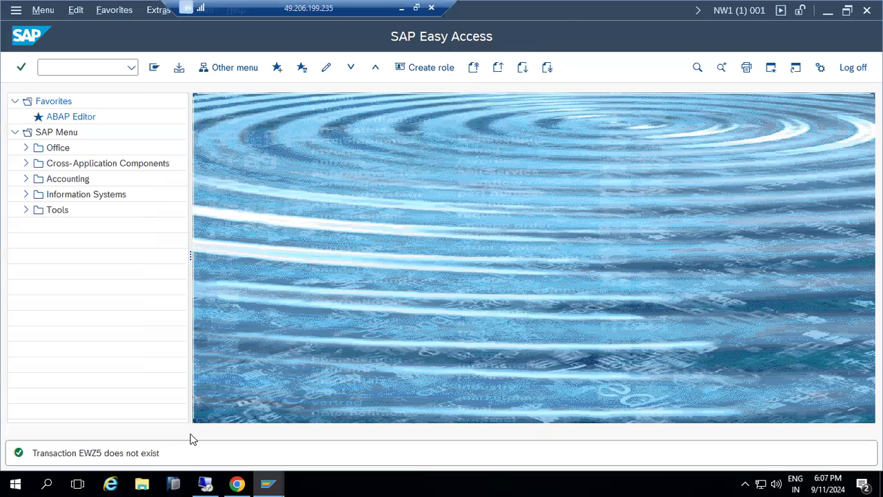
pyautogui.click(141, 483)
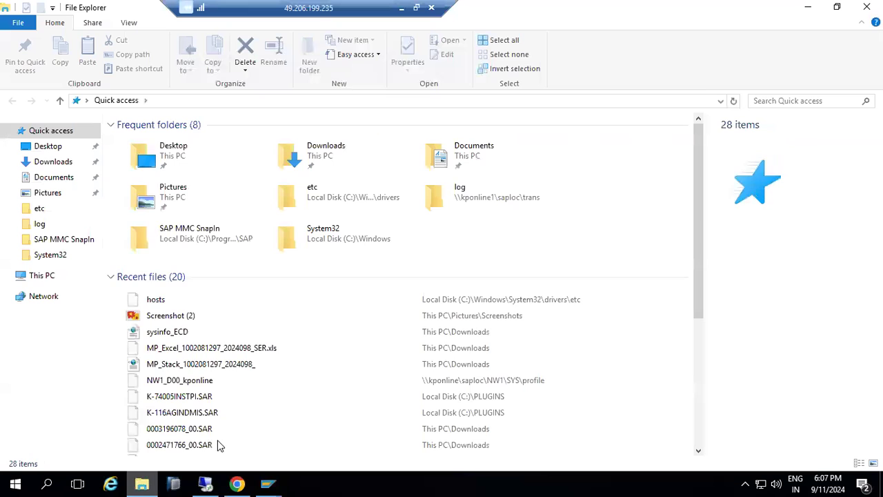
# Change kponline1's IP in the local hosts file from 192.168.0.106 to 192.168.0.121 and close it
pyautogui.doubleClick(494, 300)
pyautogui.doubleClick(408, 276)
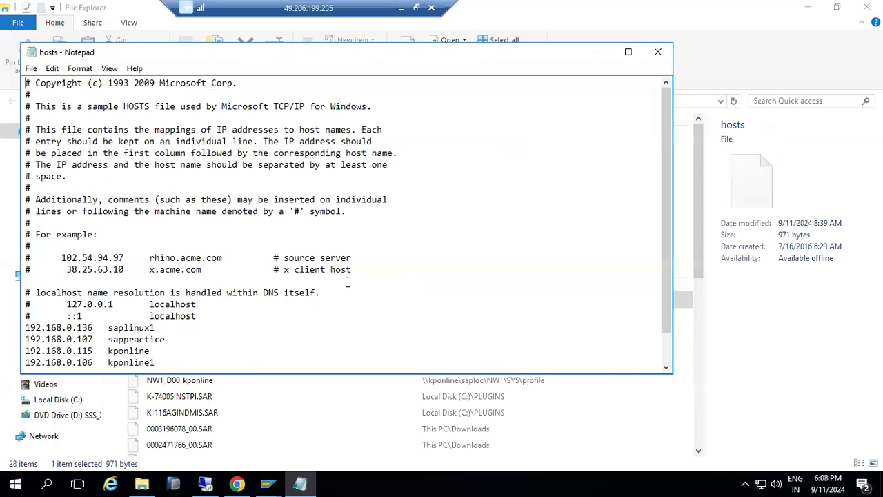
pyautogui.scroll(-1, 235, 306)
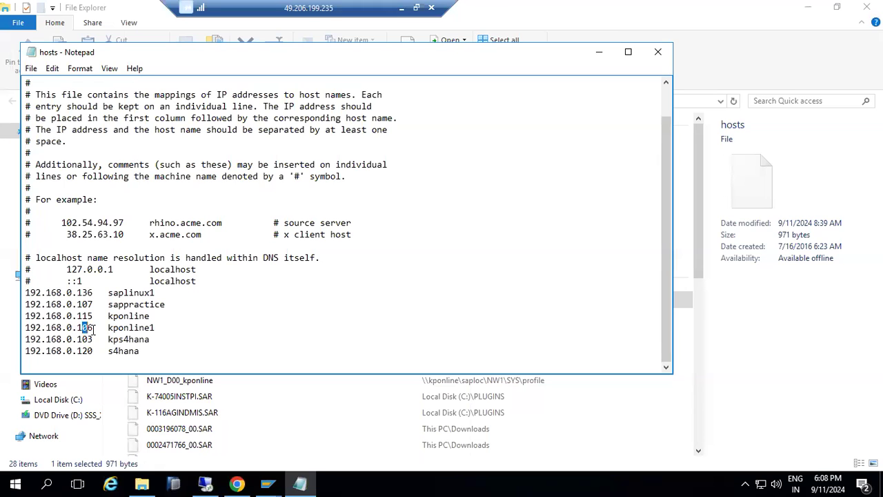
pyautogui.write('21')
pyautogui.click(658, 54)
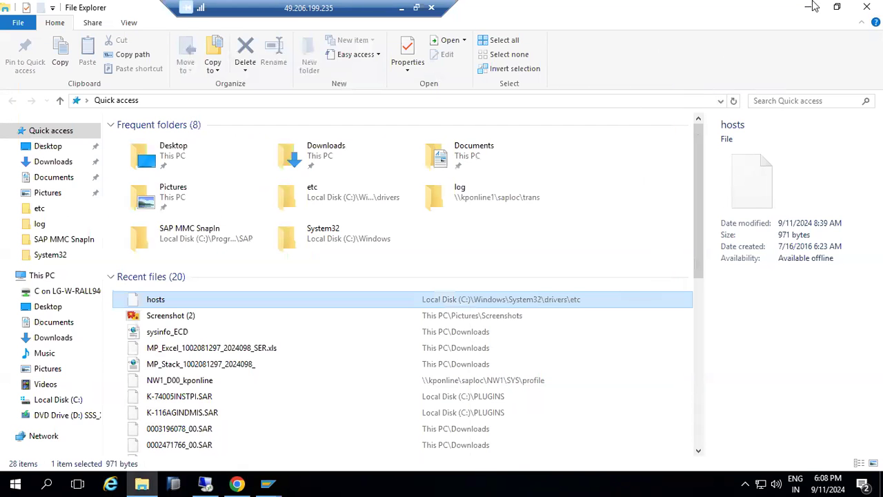
# Retry logging on to SAP ECC DEVELOPMENT and SAP ECC IDES PROD from SAP Logon
pyautogui.click(267, 485)
pyautogui.moveTo(268, 485)
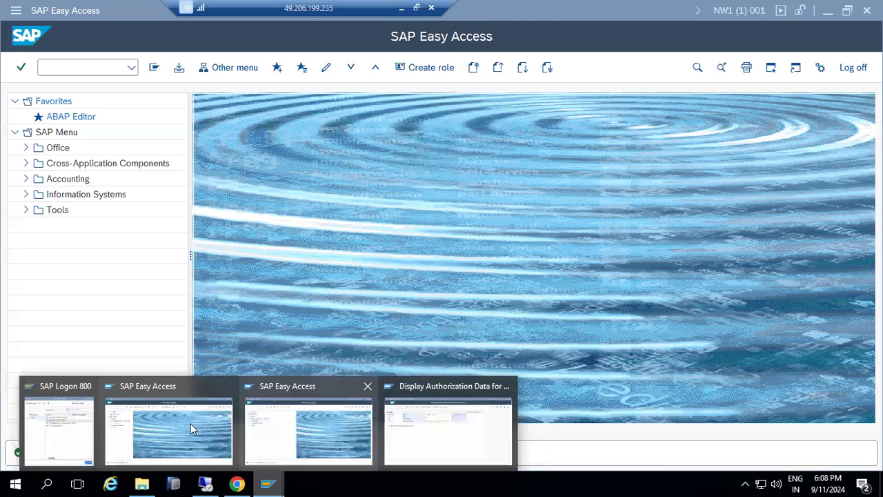
pyautogui.click(79, 419)
pyautogui.click(341, 168)
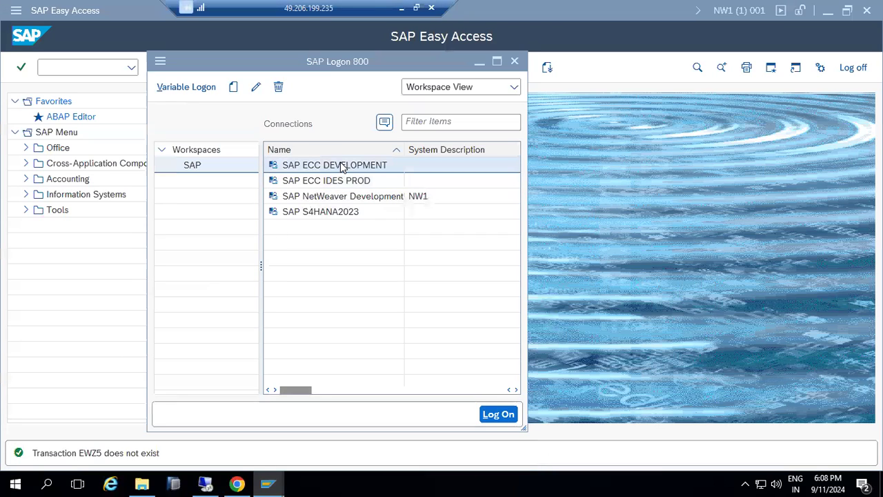
pyautogui.doubleClick(343, 170)
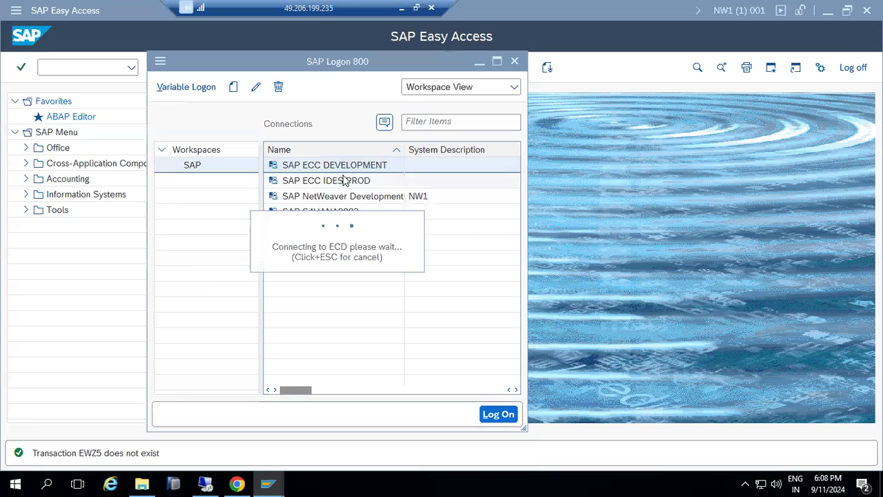
pyautogui.click(343, 181)
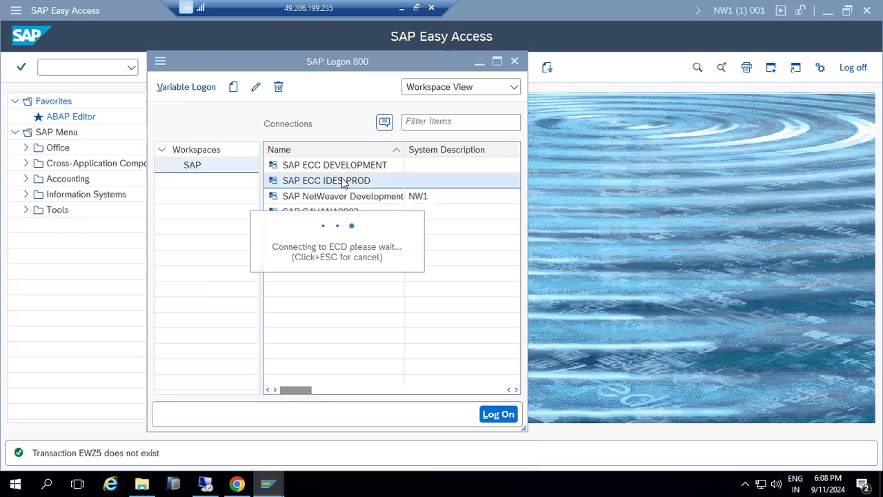
# Reopen the hosts file to confirm kponline1 at 192.168.0.121, dismiss the SAP errors, and close it
pyautogui.click(141, 485)
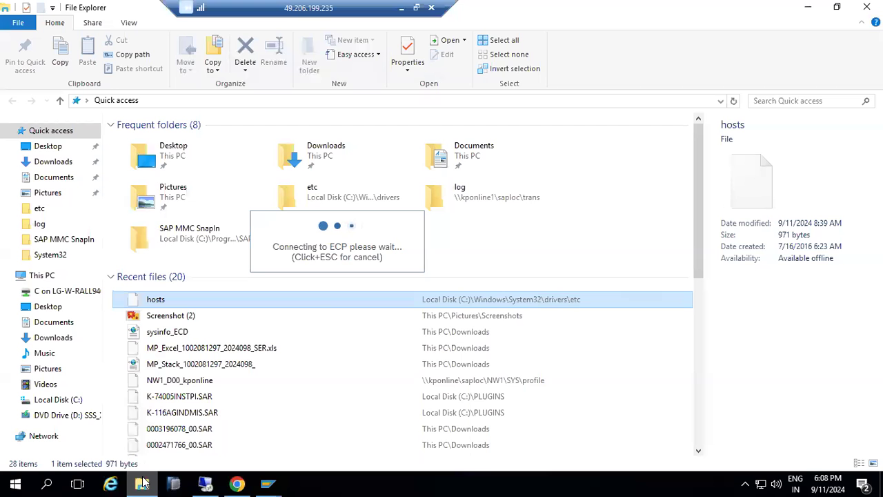
pyautogui.doubleClick(177, 300)
pyautogui.doubleClick(345, 276)
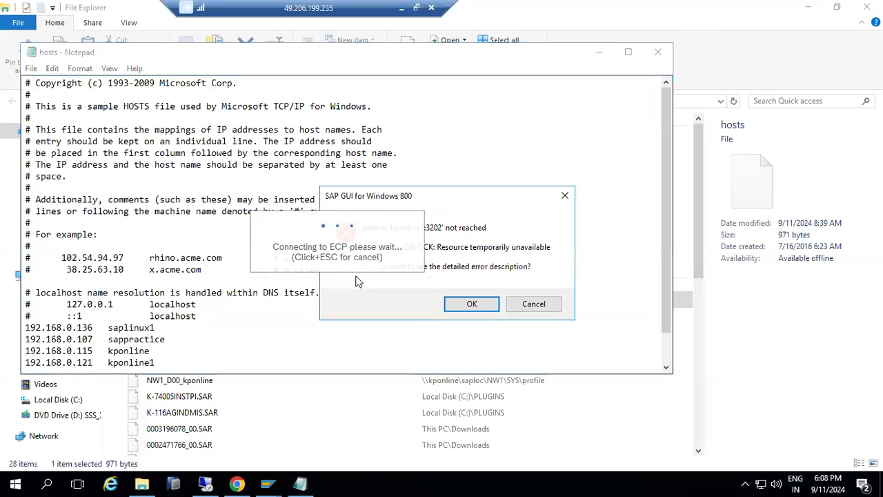
pyautogui.click(520, 303)
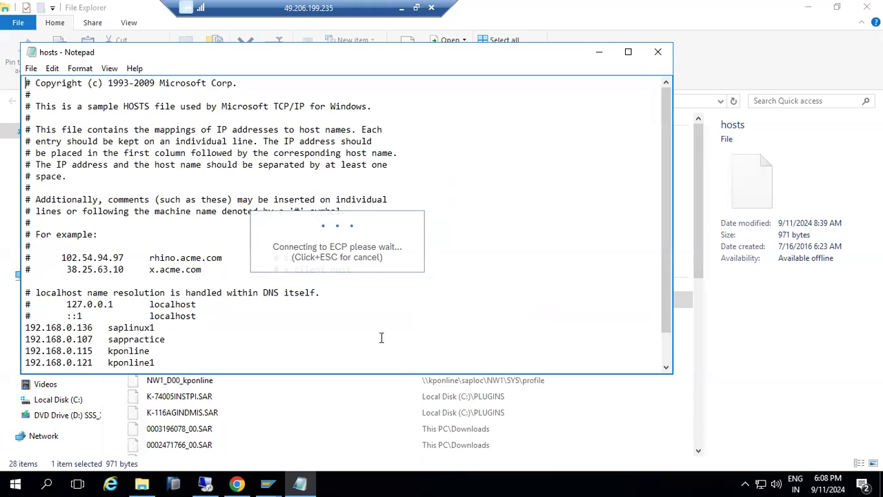
pyautogui.scroll(-1, 227, 352)
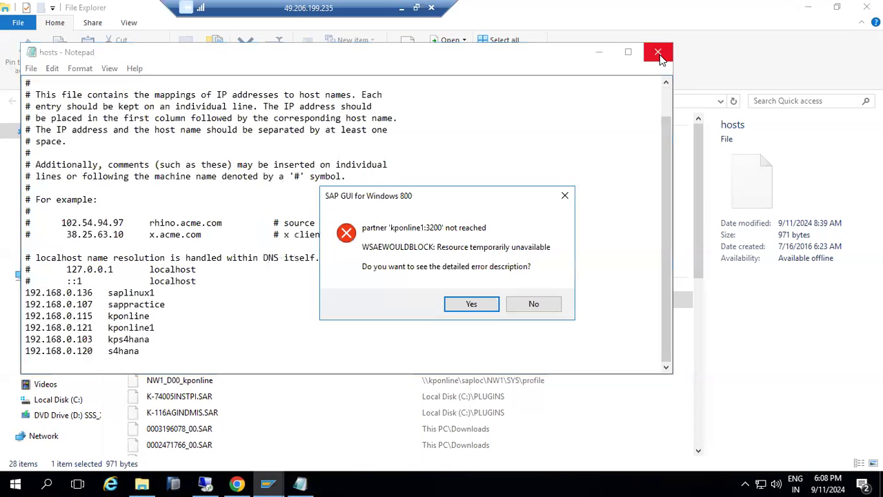
pyautogui.click(535, 308)
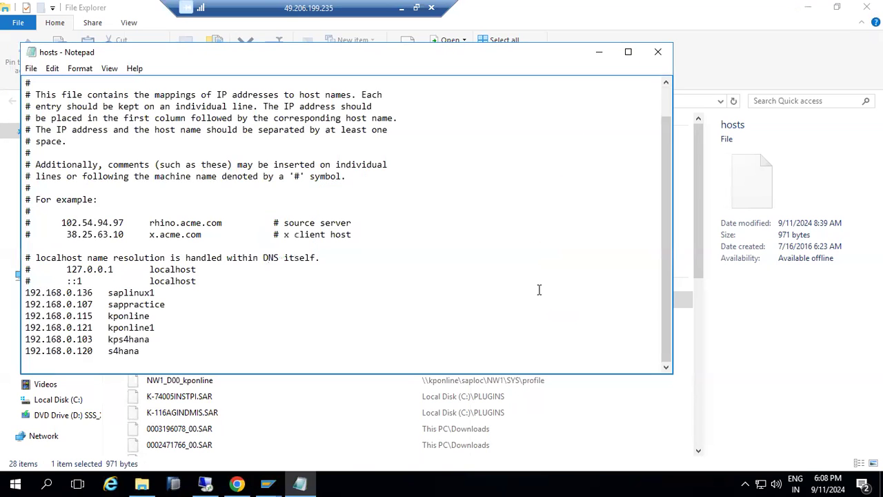
pyautogui.click(657, 51)
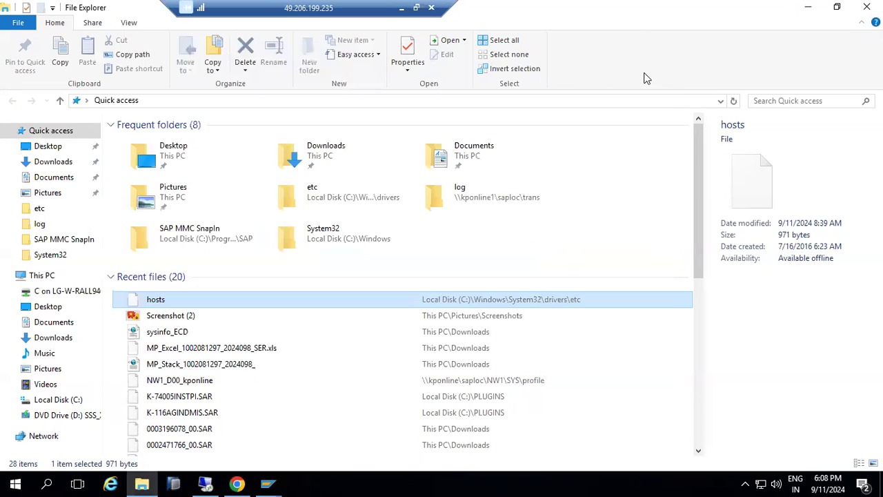
pyautogui.click(267, 482)
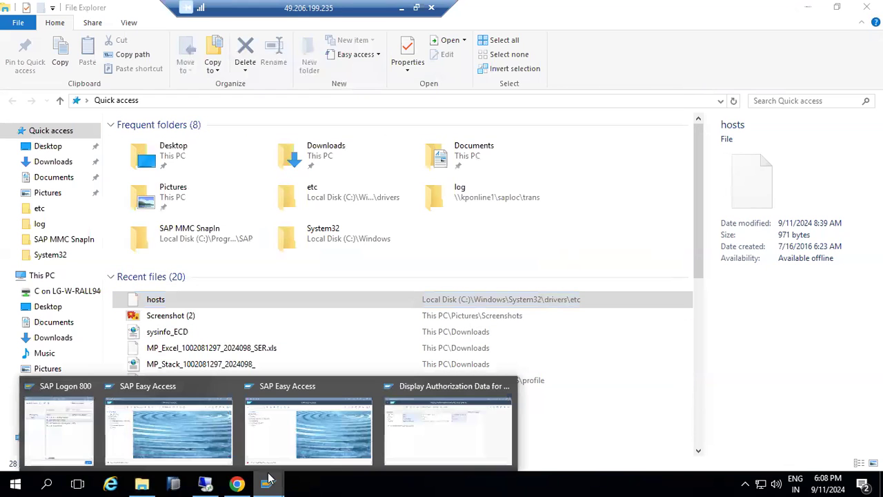
# On the server VM, list kponline1 2's 24 access points and open the SQL desktop folder
pyautogui.click(207, 483)
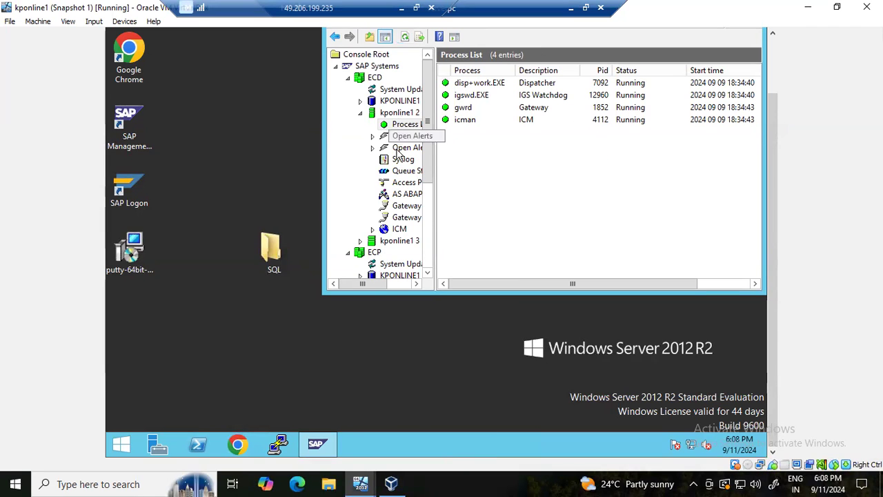
pyautogui.click(405, 181)
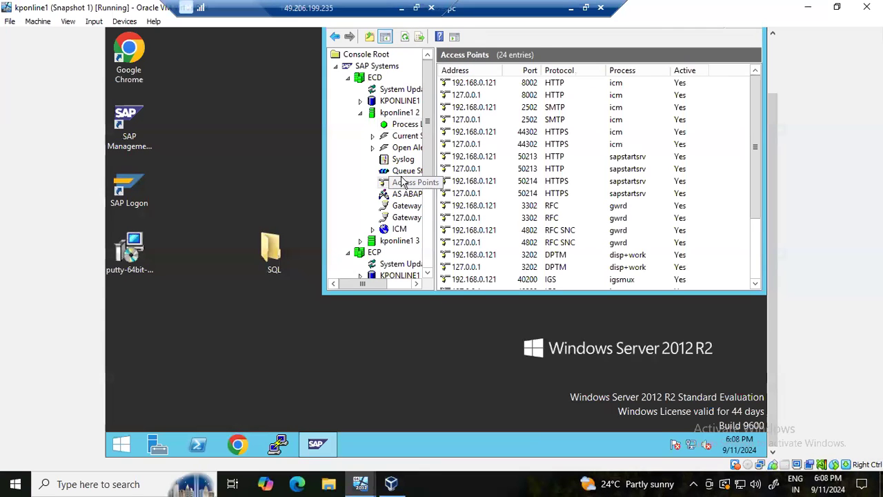
pyautogui.doubleClick(274, 246)
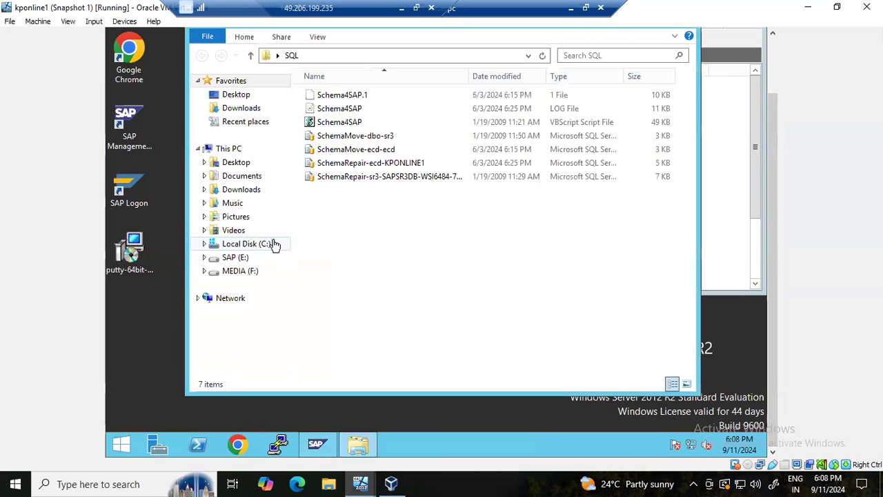
# Browse the server's Local Disk (C:) into the Windows\System32 folder
pyautogui.click(235, 256)
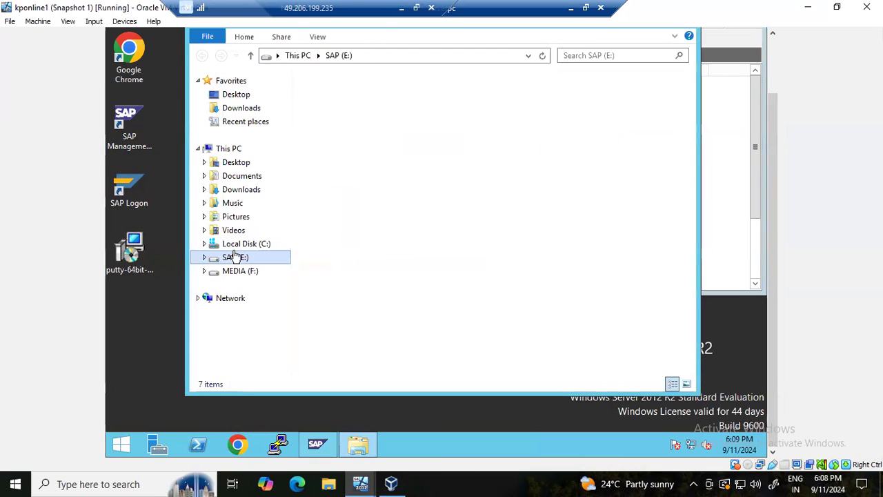
pyautogui.click(238, 245)
pyautogui.click(341, 195)
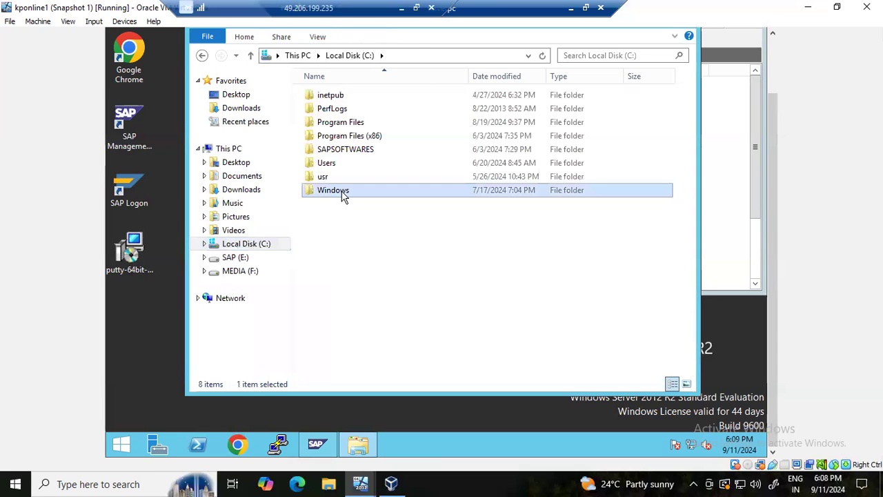
pyautogui.doubleClick(343, 194)
pyautogui.click(343, 193)
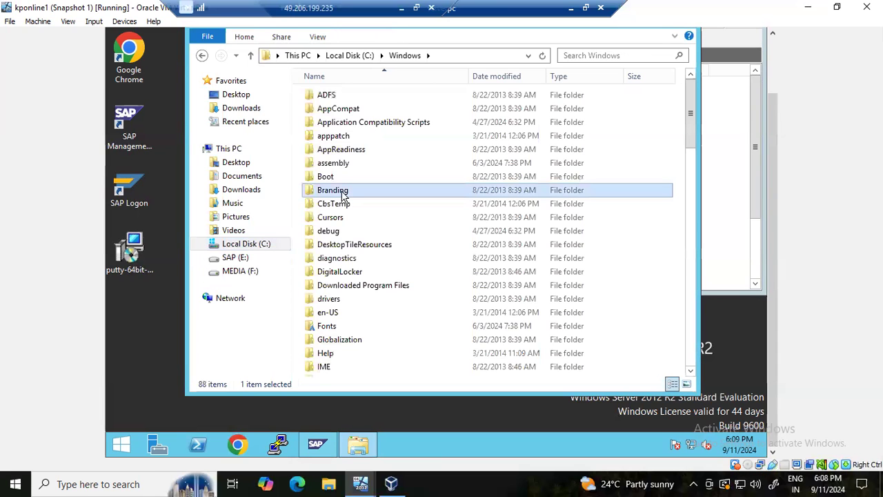
pyautogui.scroll(-13, 343, 195)
pyautogui.click(344, 210)
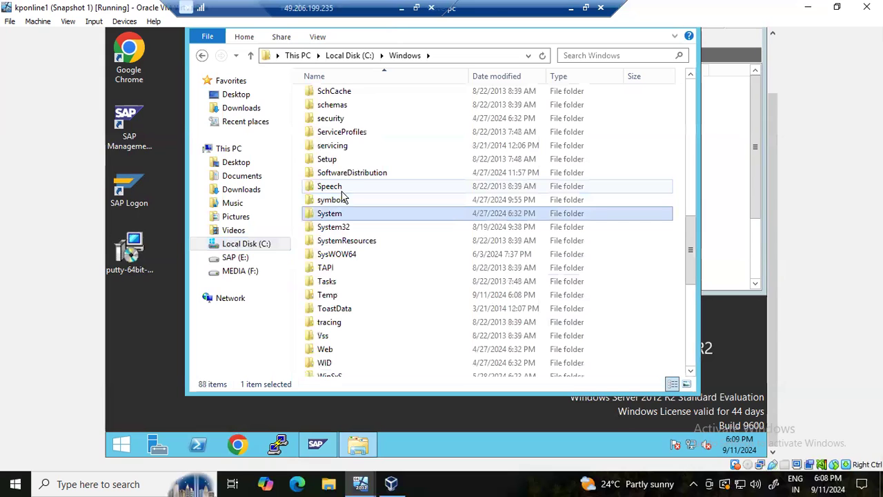
pyautogui.click(345, 228)
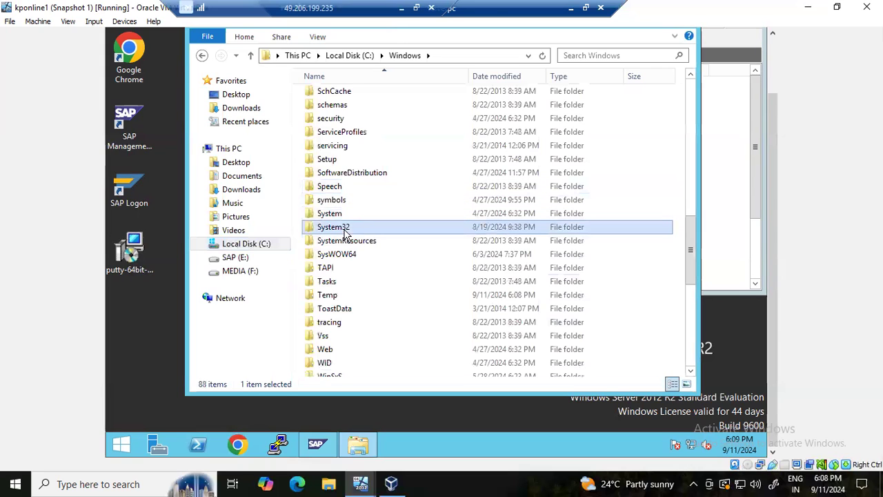
pyautogui.doubleClick(345, 229)
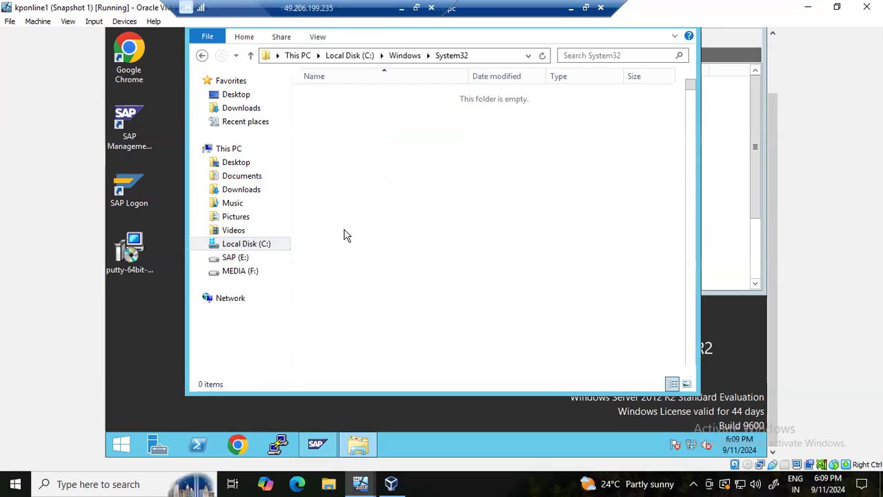
# Go into drivers\etc and open the hosts file in Notepad, showing kponline1 at 192.168.0.109
pyautogui.click(347, 232)
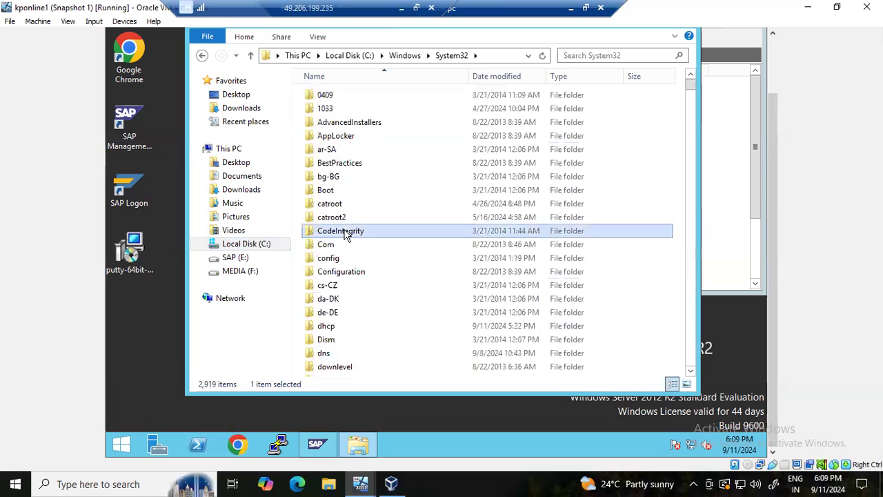
pyautogui.write('dr')
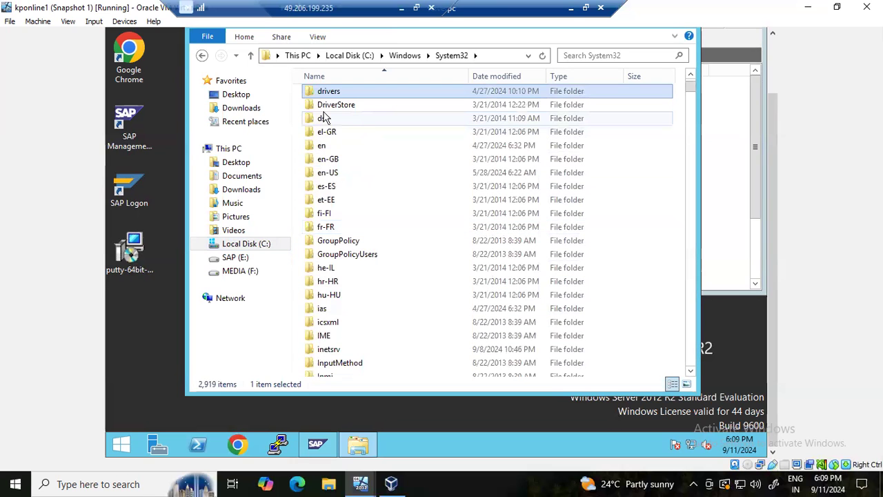
pyautogui.press('Return')
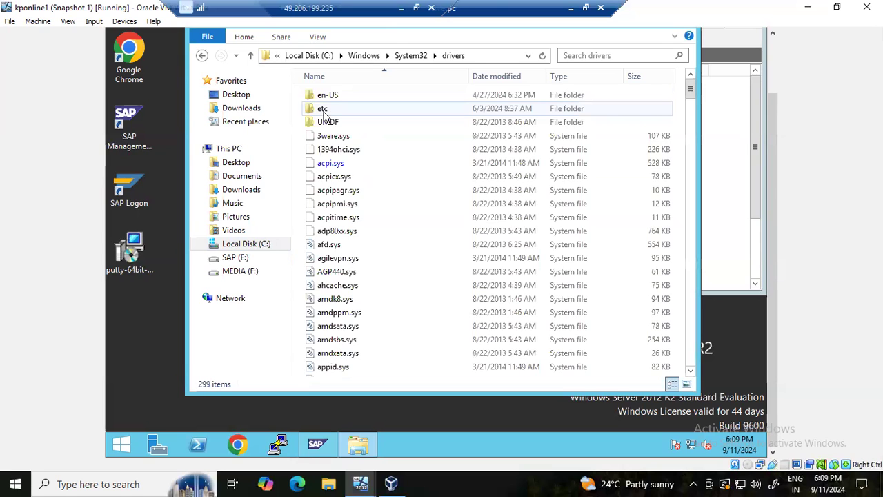
pyautogui.click(324, 112)
pyautogui.doubleClick(328, 114)
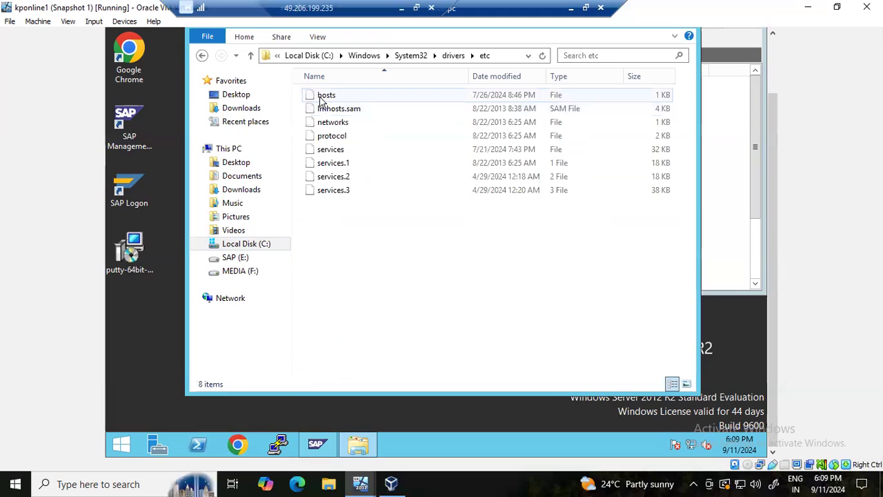
pyautogui.click(321, 100)
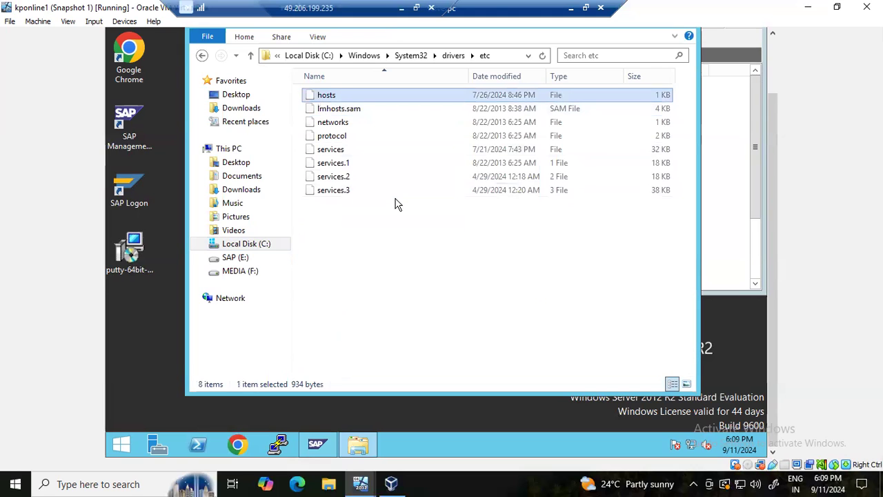
pyautogui.doubleClick(371, 96)
pyautogui.click(376, 296)
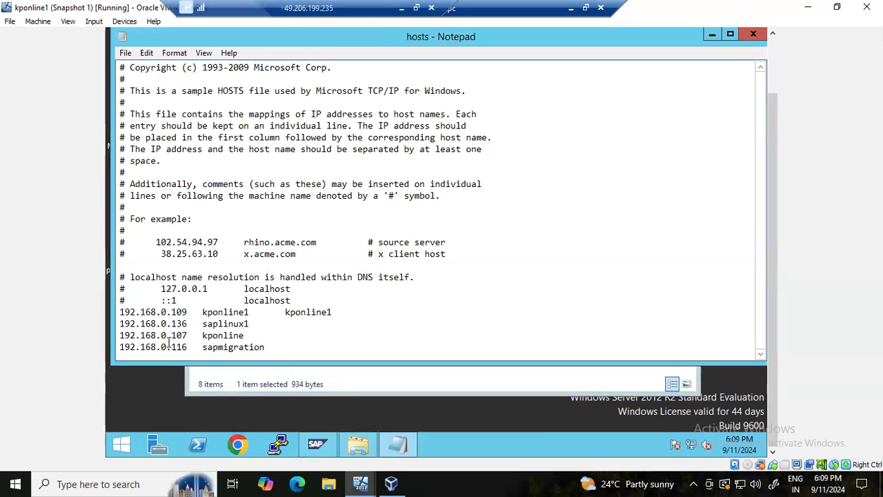
# Change kponline1 from 192.168.0.109 to 192.168.0.121 in the server's hosts file, save, and close etc
pyautogui.click(187, 313)
pyautogui.press('BackSpace')
pyautogui.write('21')
pyautogui.click(771, 75)
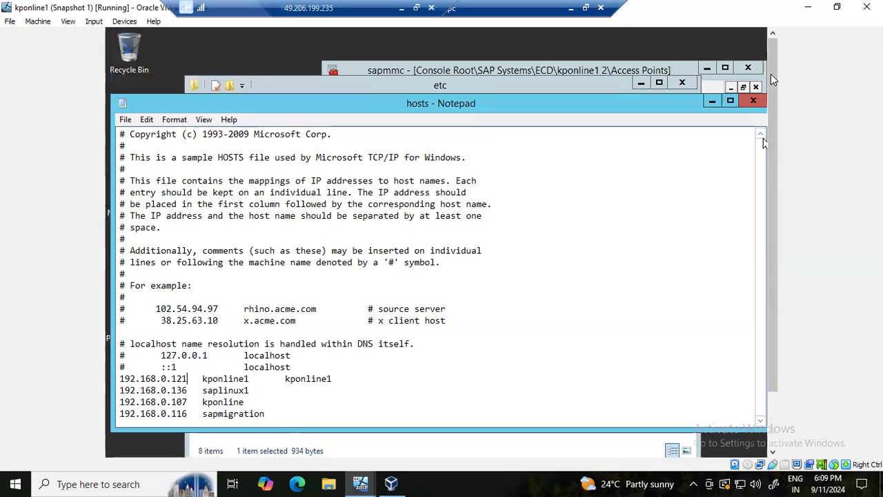
pyautogui.click(747, 102)
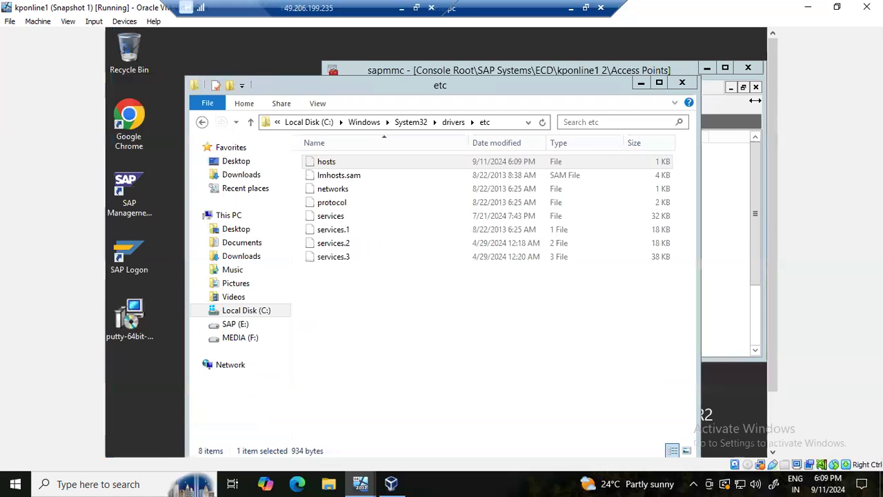
pyautogui.click(686, 82)
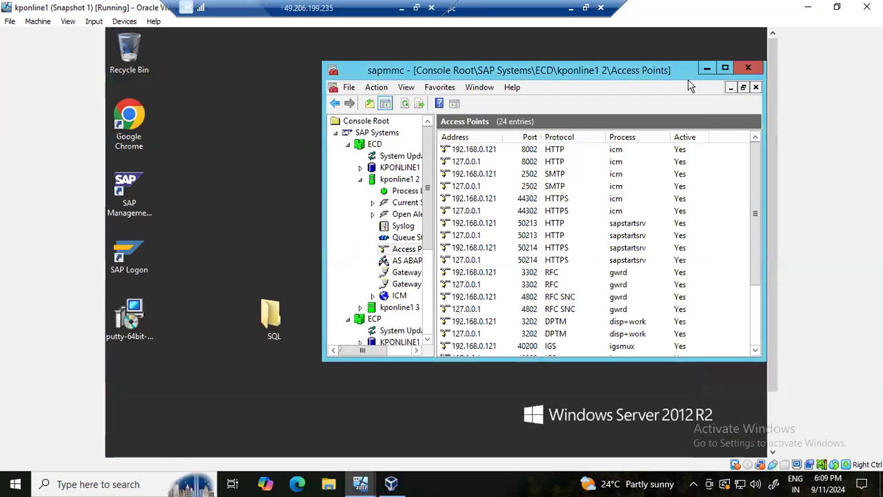
# Close the SAP management console without saving and minimize the remote server session
pyautogui.click(750, 67)
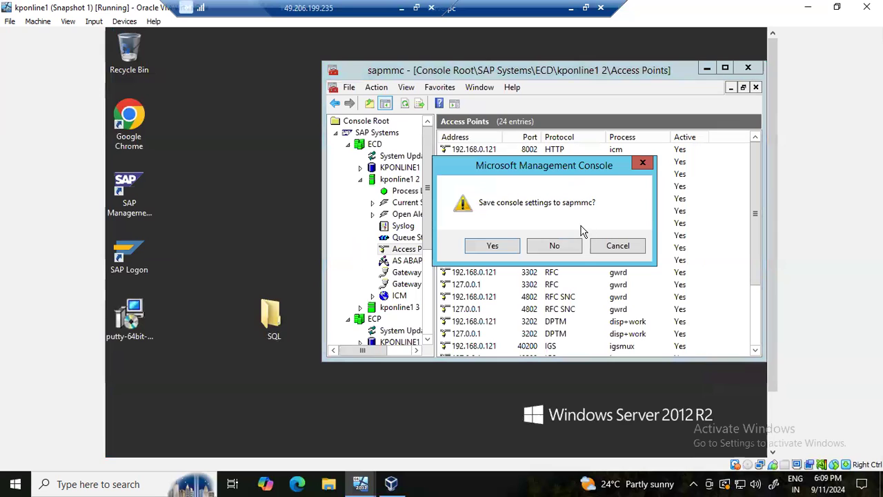
pyautogui.click(564, 245)
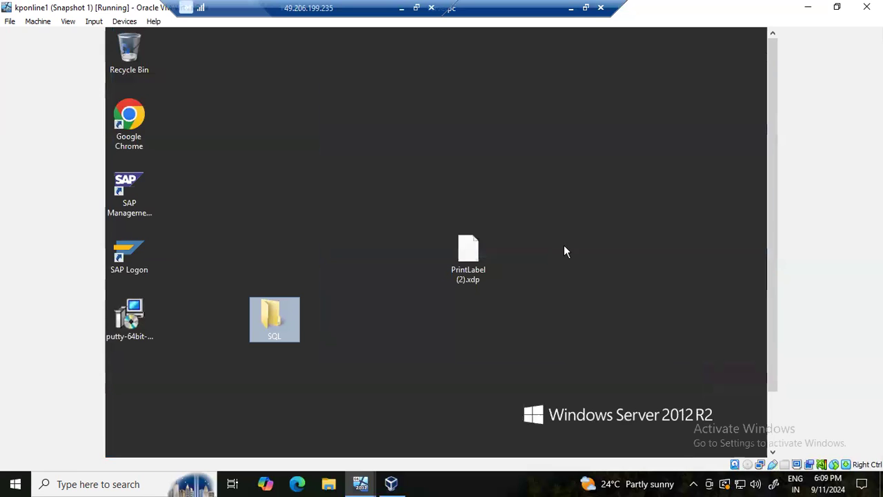
pyautogui.click(571, 9)
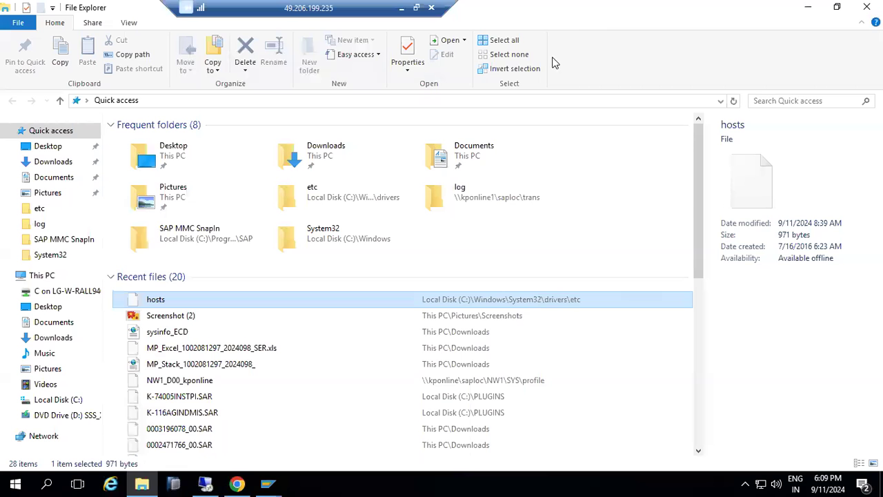
# Review the local hosts file in Notepad, confirming kponline1 at 192.168.0.121, then close it
pyautogui.doubleClick(291, 304)
pyautogui.doubleClick(366, 283)
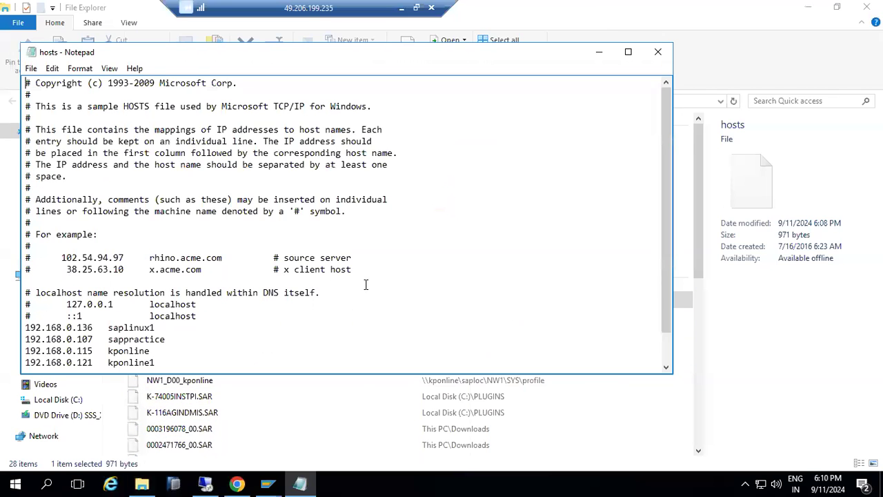
pyautogui.scroll(-1, 197, 316)
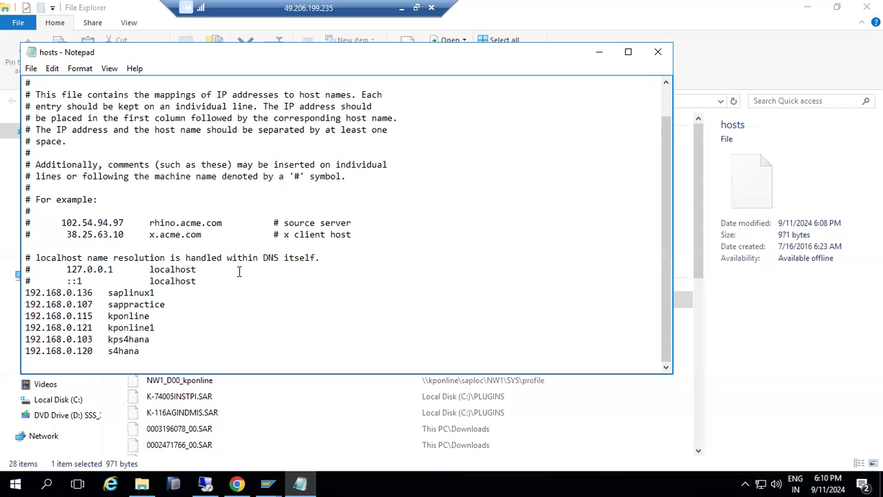
pyautogui.click(658, 52)
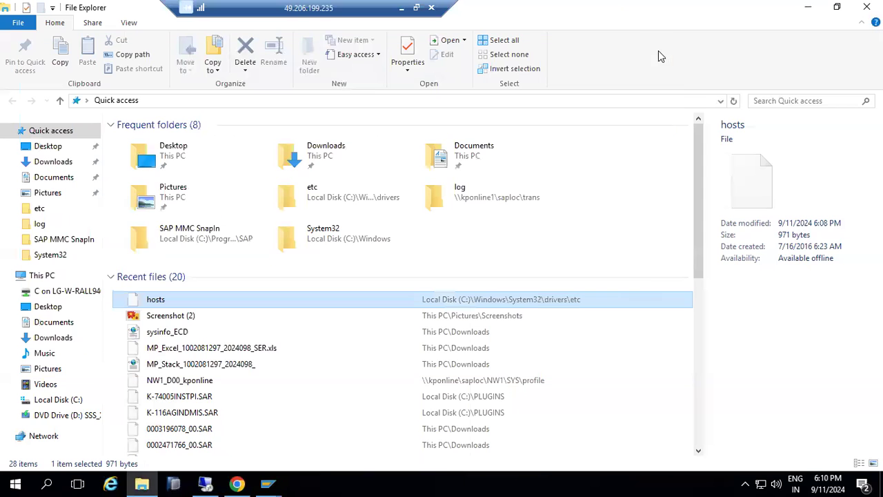
pyautogui.click(800, 8)
# Attempt logon to SAP ECC DEVELOPMENT, which fails to reach kponline1:3202; decline error details
pyautogui.click(324, 168)
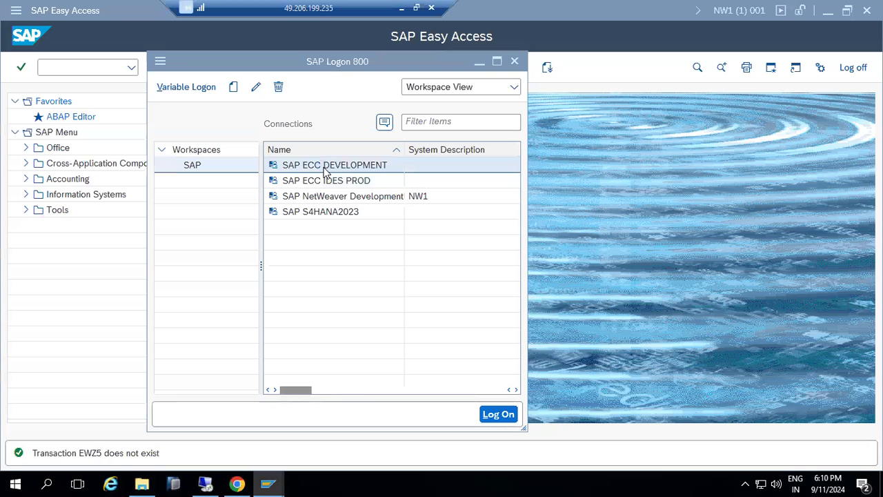
pyautogui.doubleClick(324, 171)
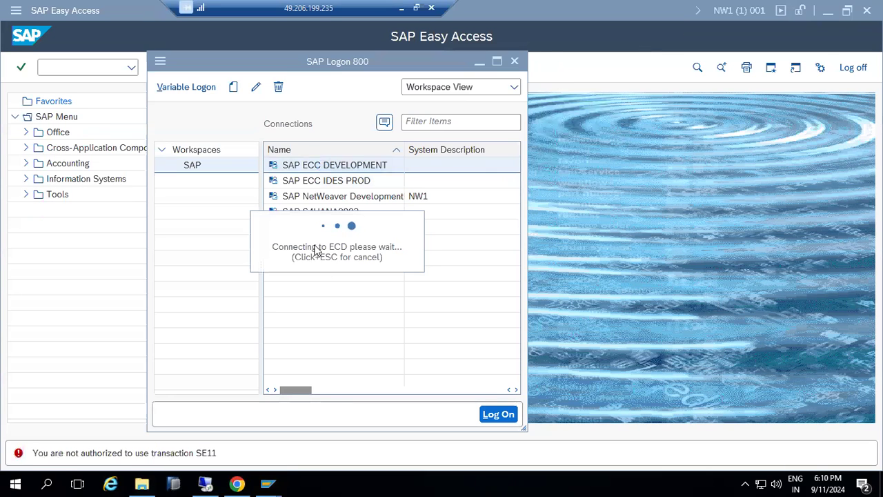
pyautogui.click(625, 251)
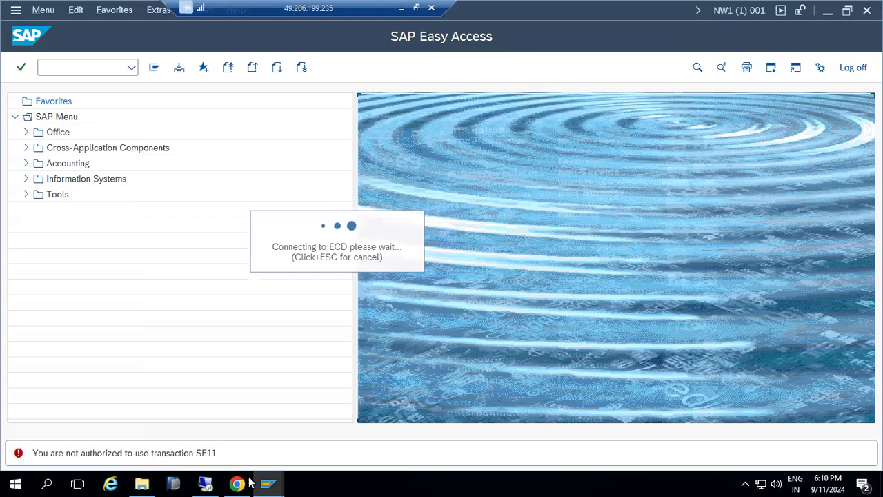
pyautogui.moveTo(263, 480)
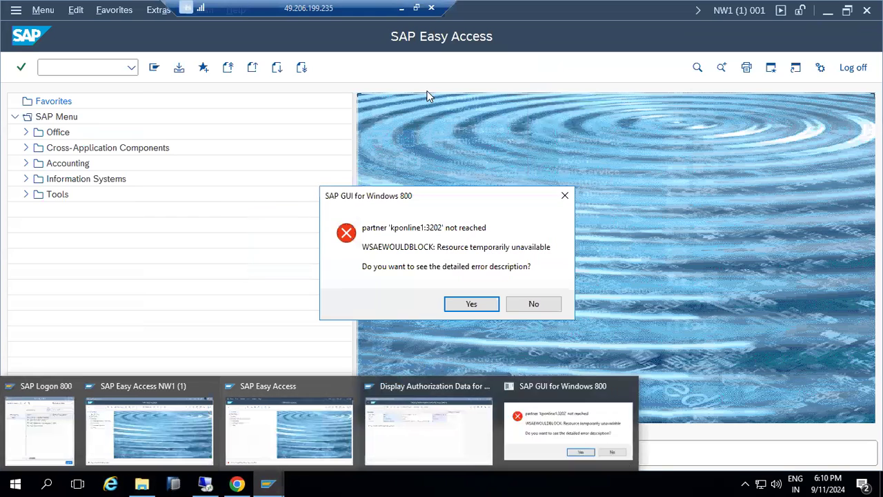
pyautogui.click(534, 304)
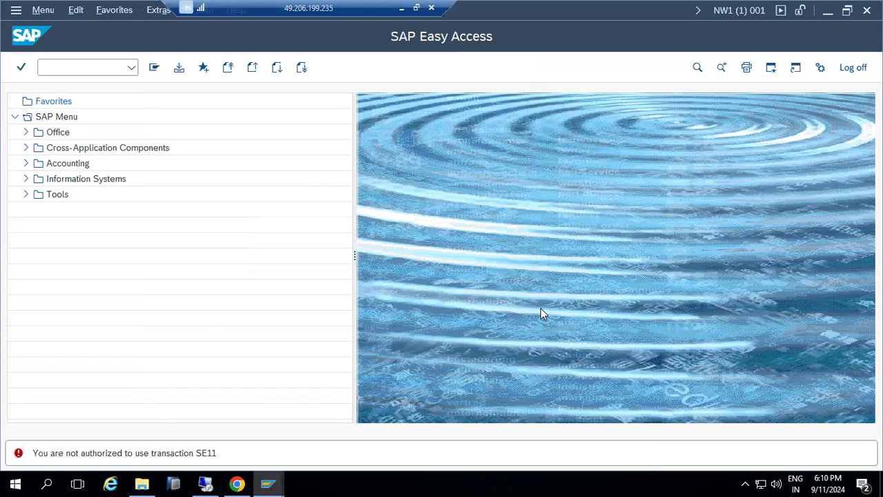
# Bring the SAP Logon connection list forward and scroll it to the SID column
pyautogui.moveTo(263, 482)
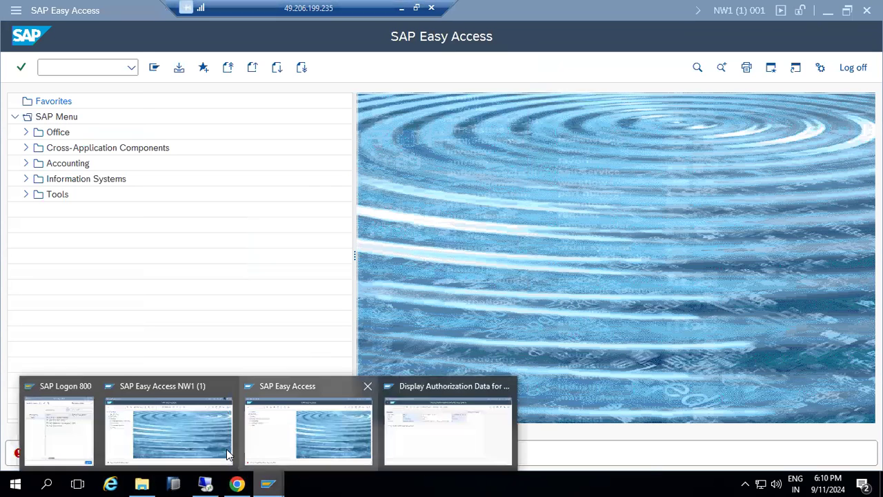
pyautogui.click(57, 419)
pyautogui.moveTo(306, 391); pyautogui.dragTo(324, 394)
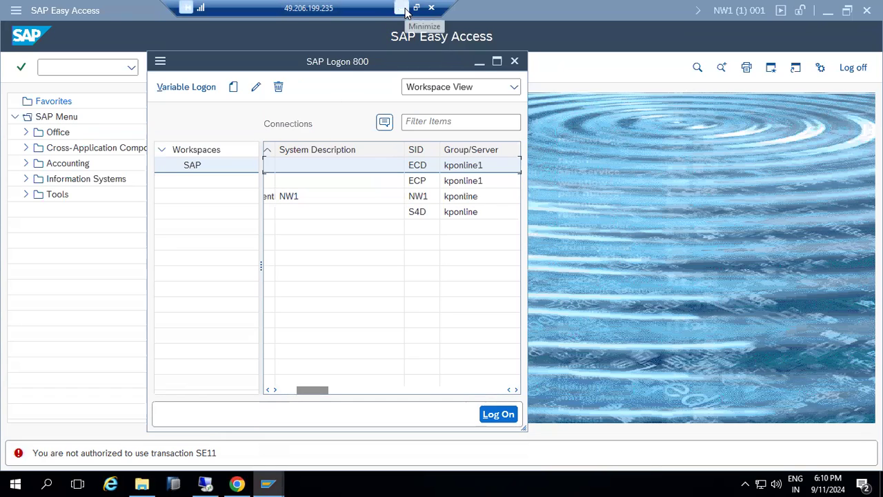
# Run SU01 user maintenance in the current session and again in the NW1 session
pyautogui.click(74, 64)
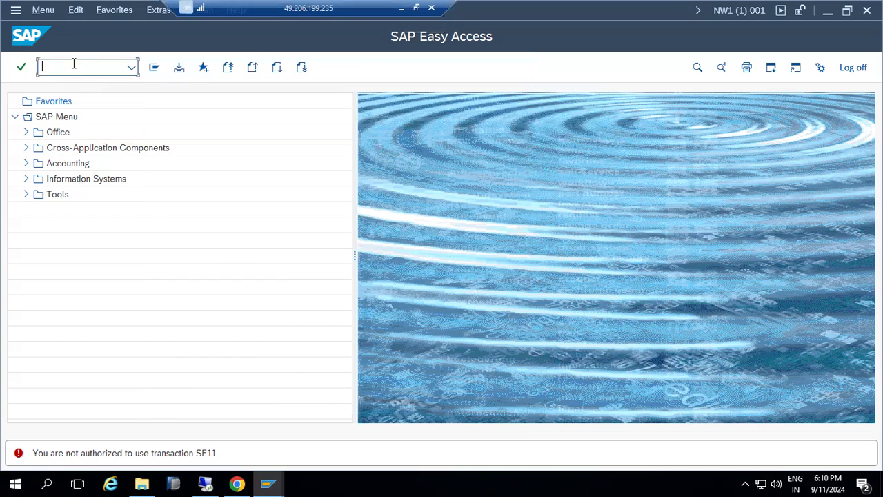
pyautogui.write('su01')
pyautogui.press('Return')
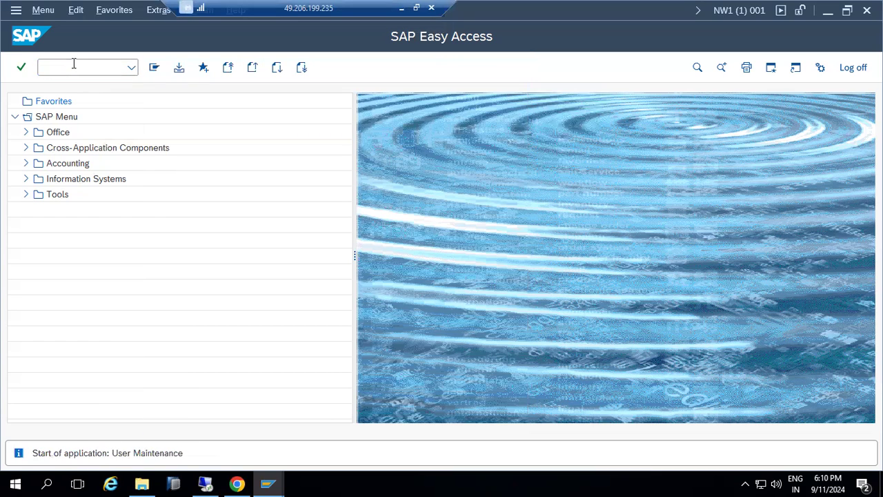
pyautogui.moveTo(274, 482)
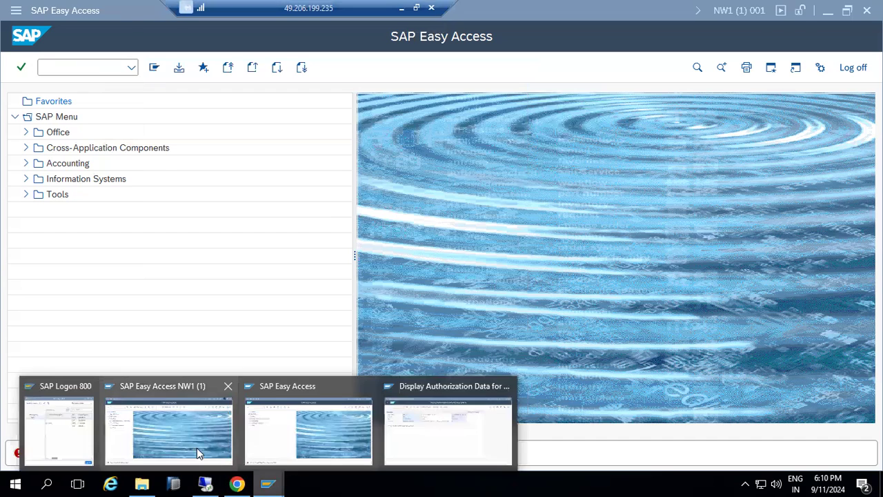
pyautogui.click(186, 447)
pyautogui.write('su01')
pyautogui.press('Return')
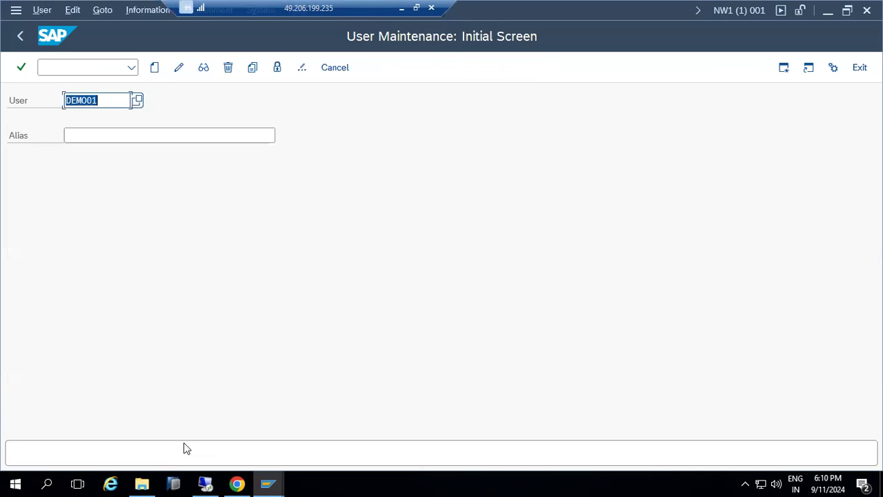
# Start a second logon to the NW1 system from SAP Logon
pyautogui.click(268, 477)
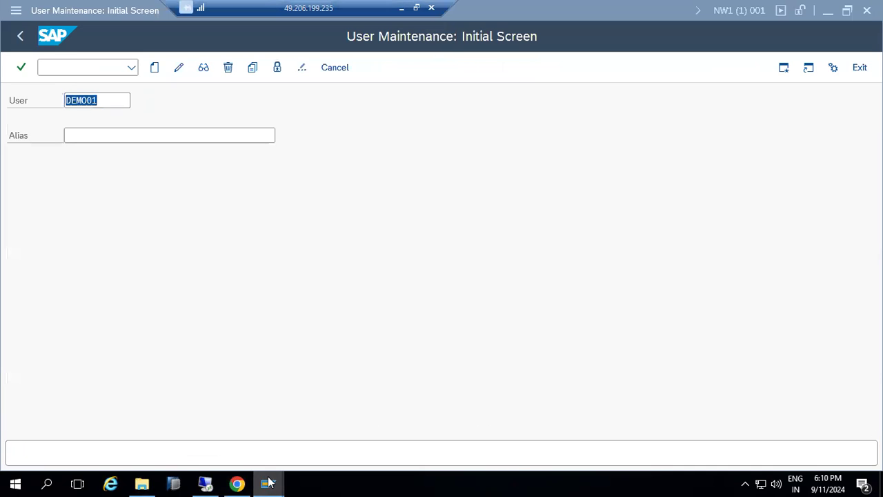
pyautogui.click(53, 423)
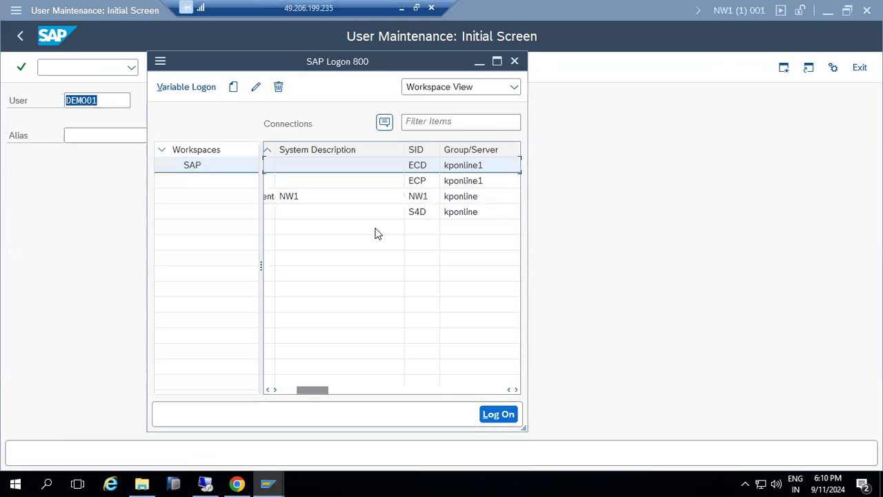
pyautogui.click(338, 200)
pyautogui.doubleClick(338, 199)
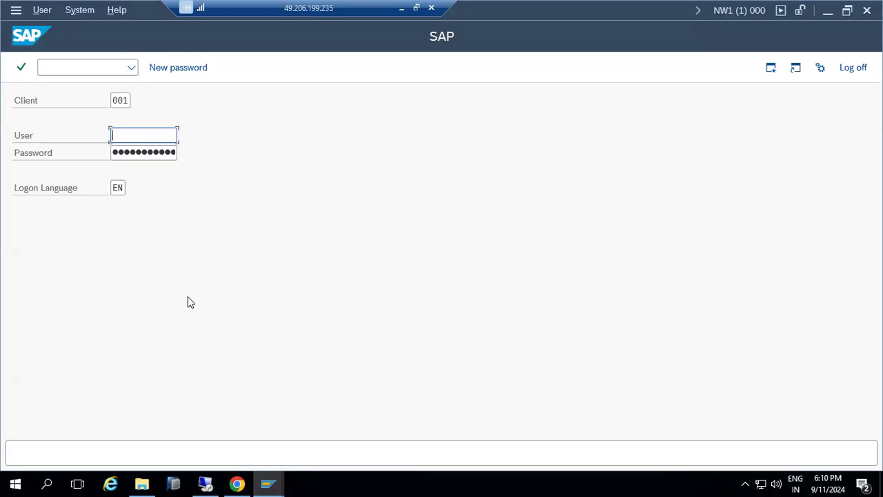
# Bring the User Maintenance window for DEMO01 back to the front, ready for a command
pyautogui.click(267, 482)
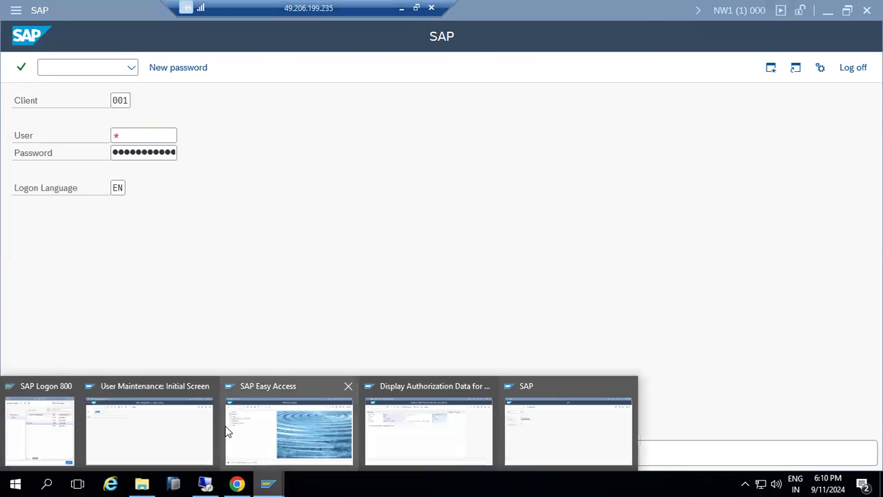
pyautogui.click(285, 422)
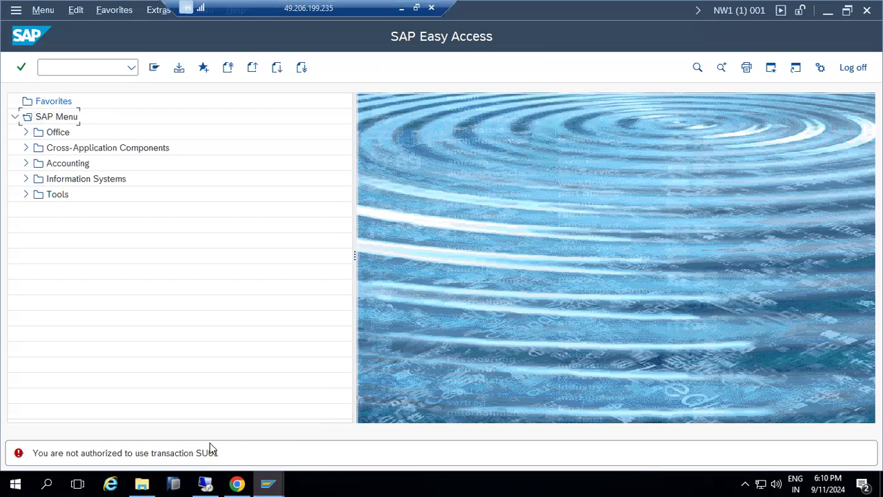
pyautogui.click(269, 483)
pyautogui.click(148, 431)
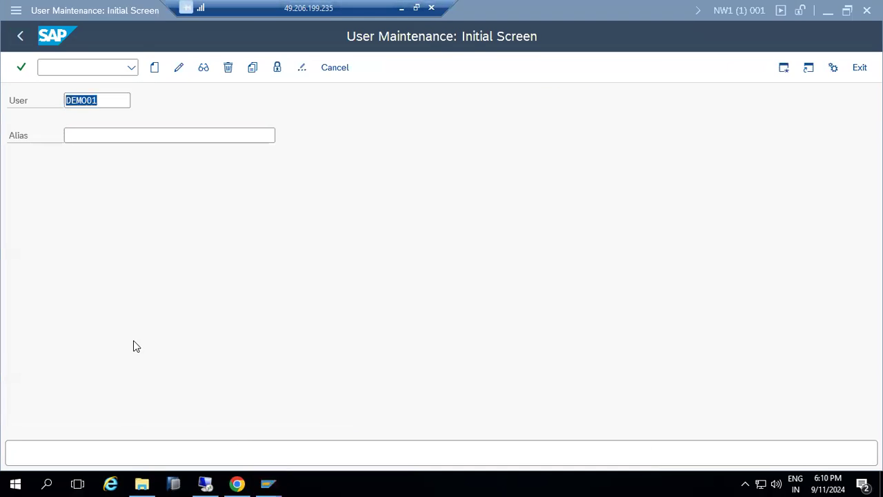
pyautogui.click(65, 69)
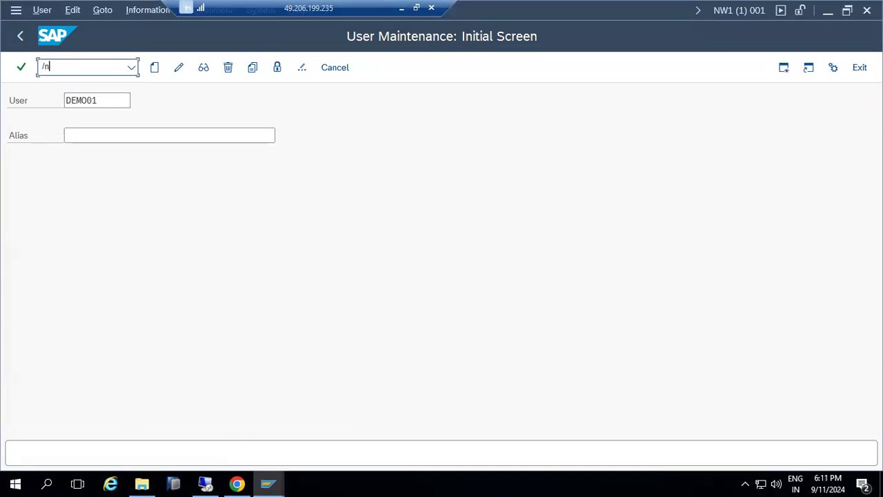
# Open the AL08 session list and inspect each user ID: BASIS, DEMO01 and one blank
pyautogui.press('Return')
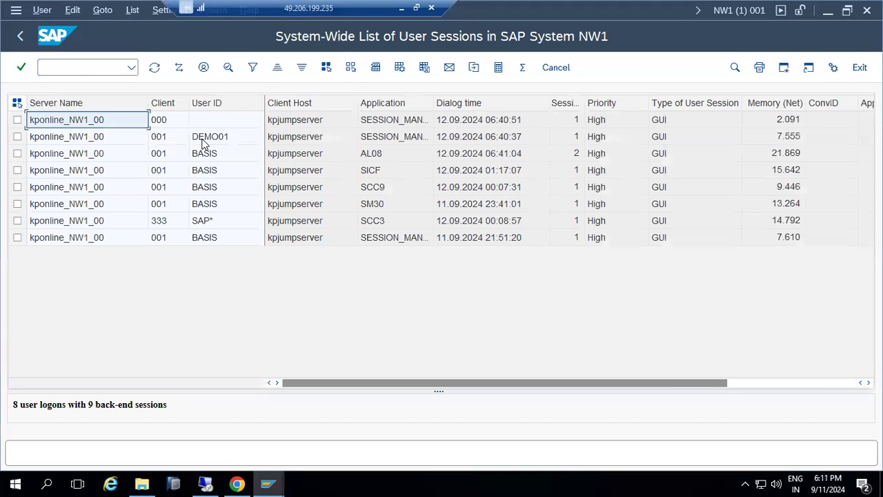
pyautogui.click(206, 224)
pyautogui.click(205, 237)
pyautogui.click(216, 203)
pyautogui.click(218, 186)
pyautogui.click(215, 153)
pyautogui.click(217, 136)
pyautogui.click(217, 123)
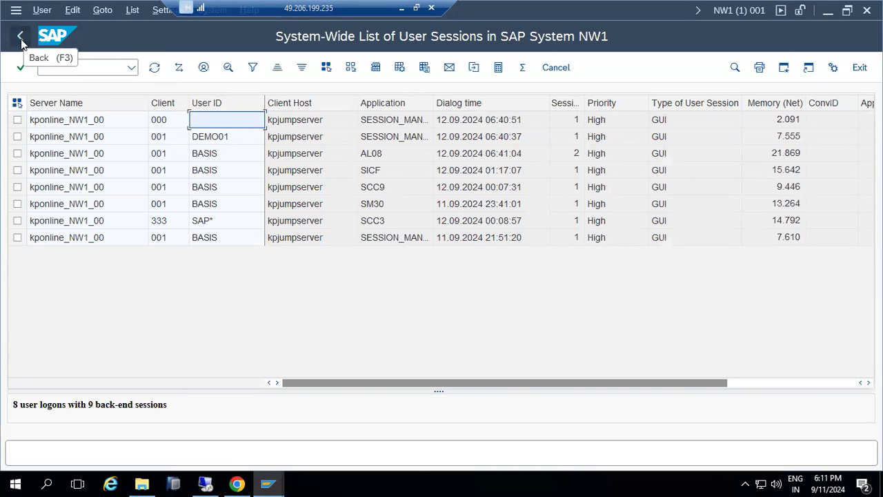
# Point out the BASIS session running AL08 among the others, then return to SAP Easy Access
pyautogui.click(200, 156)
pyautogui.click(204, 206)
pyautogui.click(202, 186)
pyautogui.click(200, 170)
pyautogui.click(200, 157)
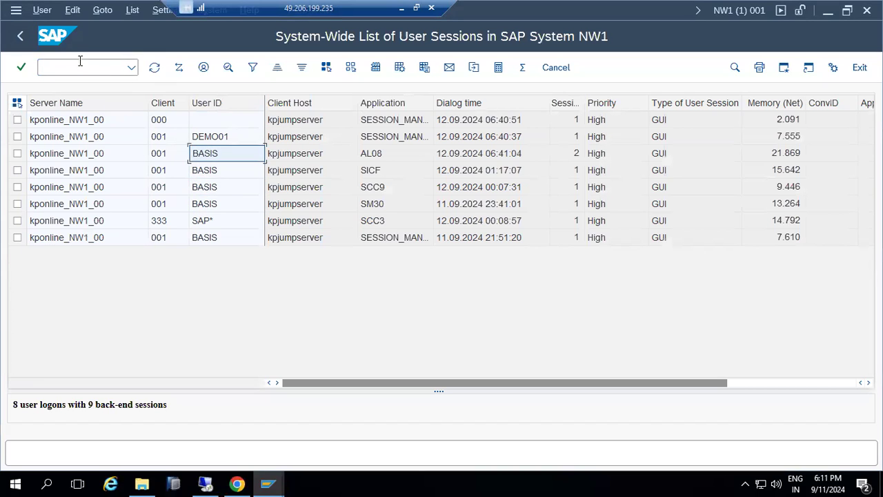
pyautogui.click(20, 38)
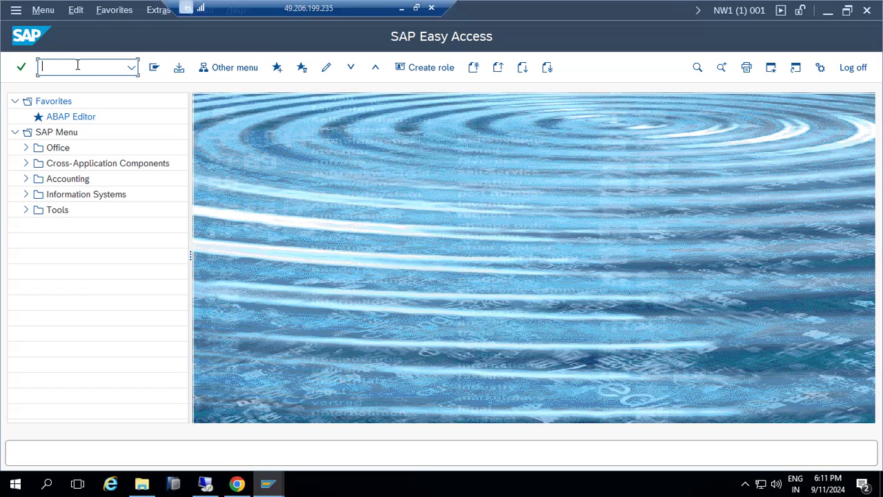
pyautogui.press('Return')
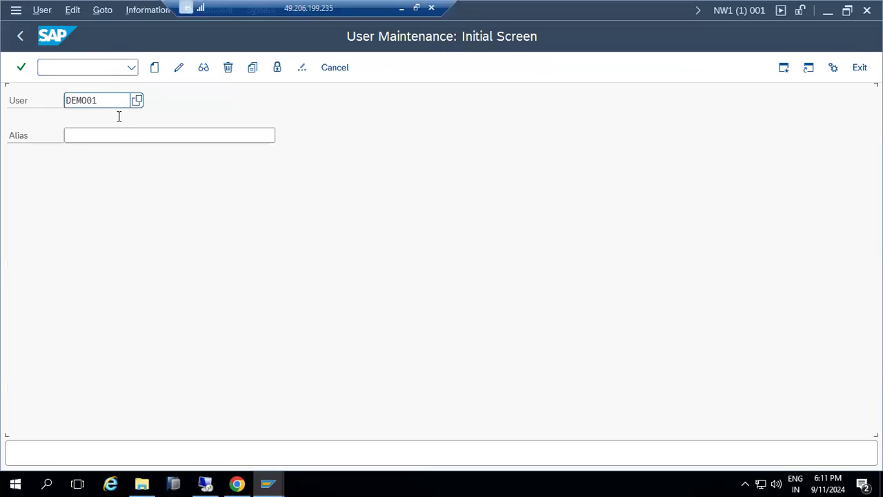
pyautogui.write('1')
pyautogui.click(253, 67)
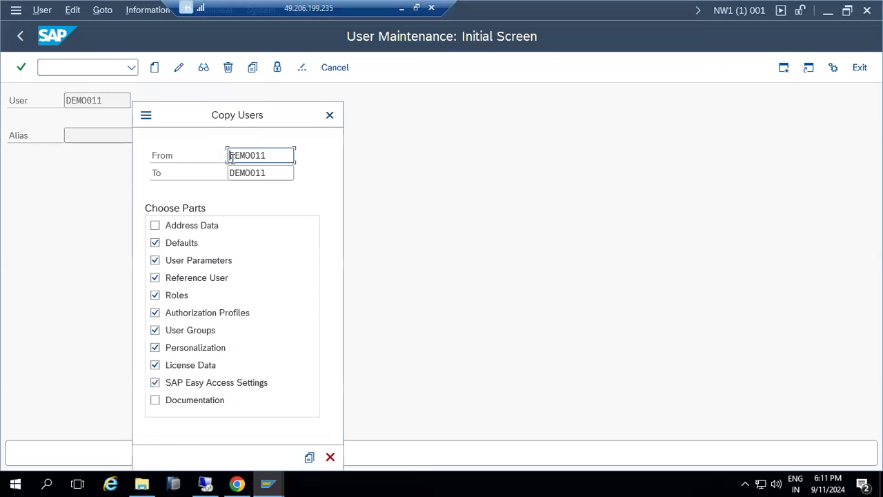
pyautogui.doubleClick(262, 157)
pyautogui.write('basis')
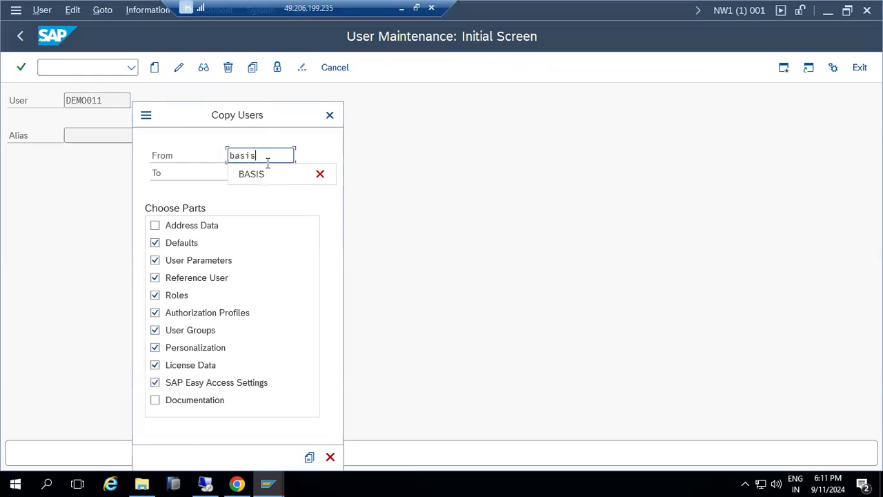
pyautogui.click(318, 140)
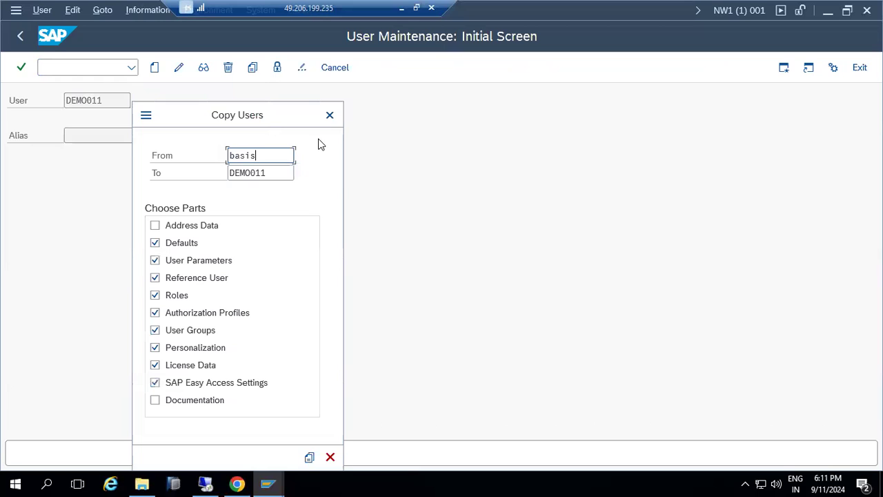
pyautogui.click(309, 458)
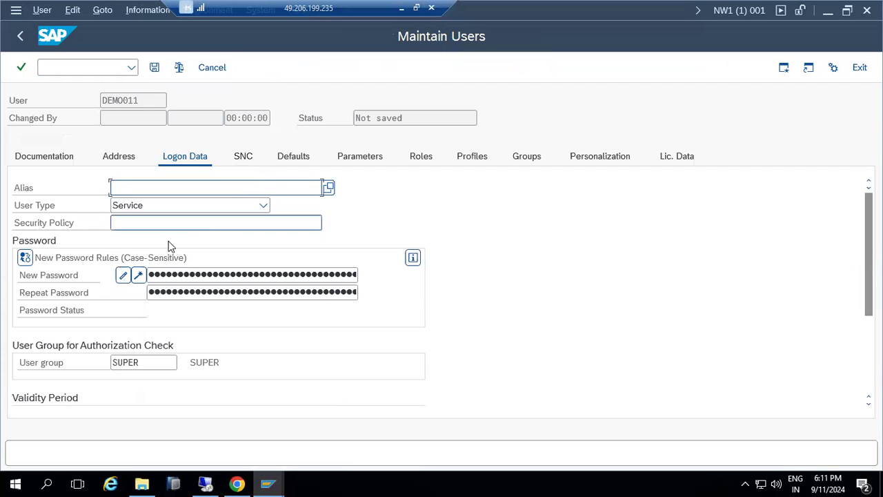
pyautogui.click(155, 277)
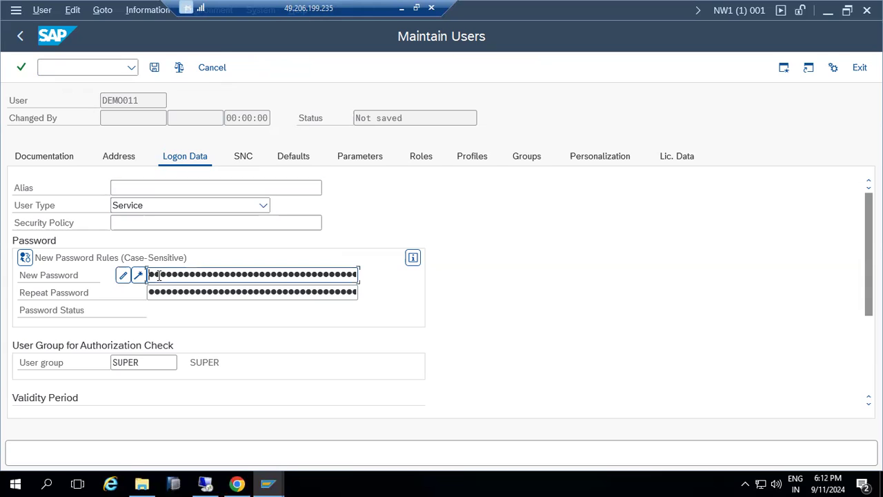
pyautogui.click(216, 65)
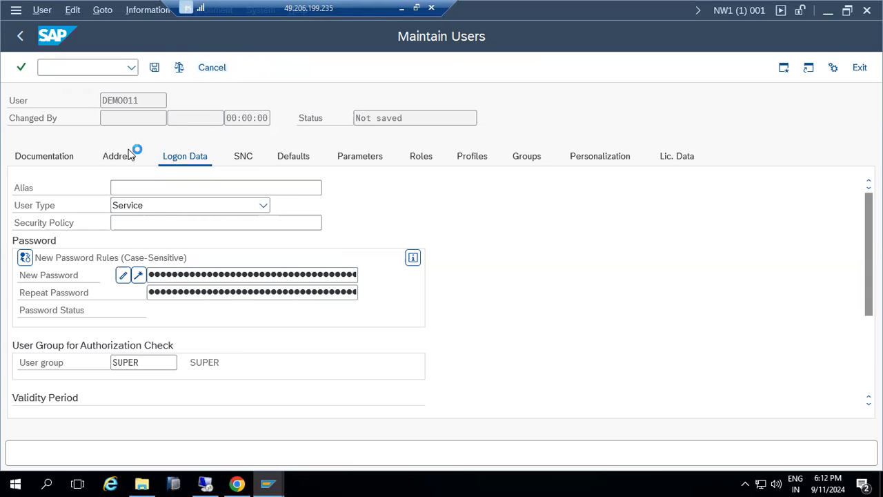
pyautogui.click(215, 308)
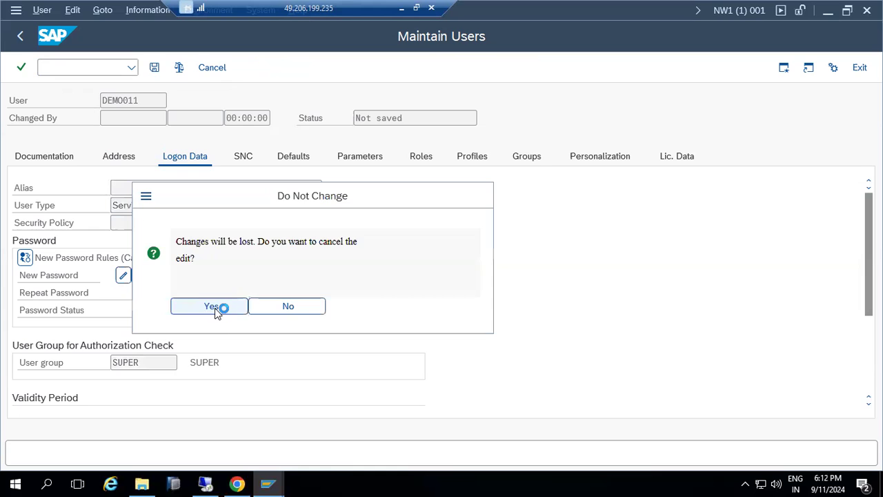
pyautogui.click(22, 36)
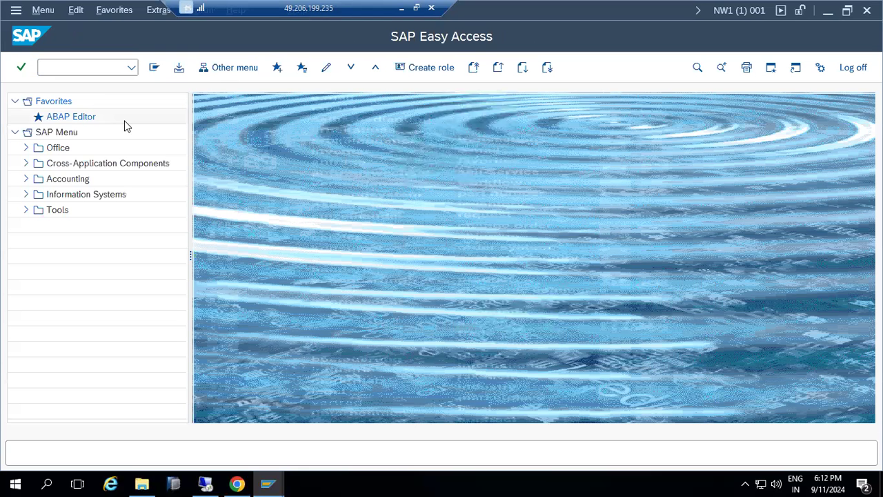
# Restore the remote SAP session and log off the NW1 session lacking SU01 authorization
pyautogui.click(404, 9)
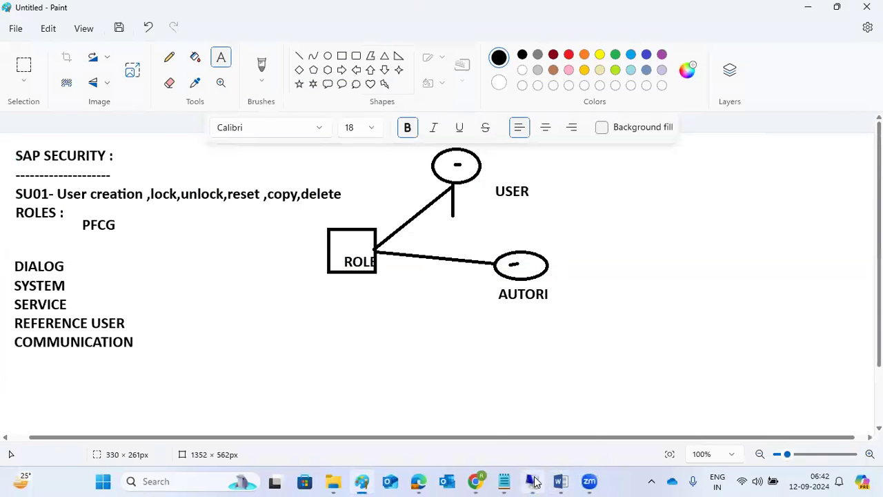
pyautogui.moveTo(535, 480)
pyautogui.click(534, 417)
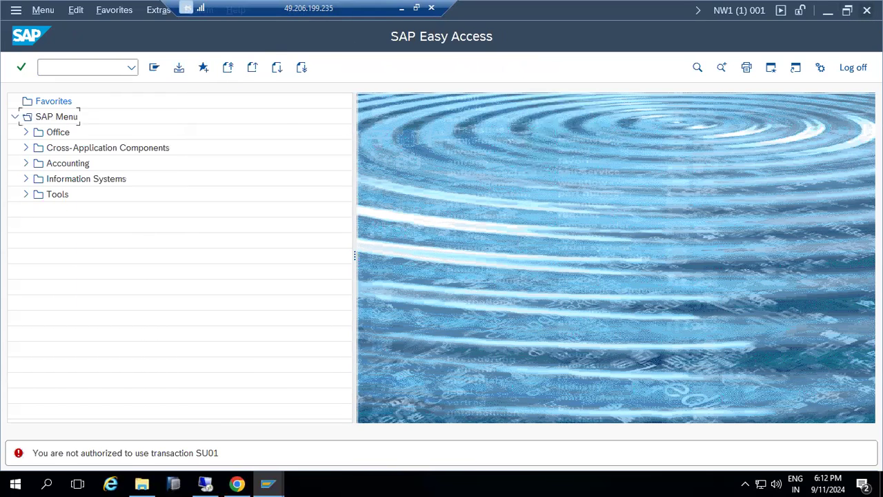
pyautogui.click(867, 11)
pyautogui.click(156, 287)
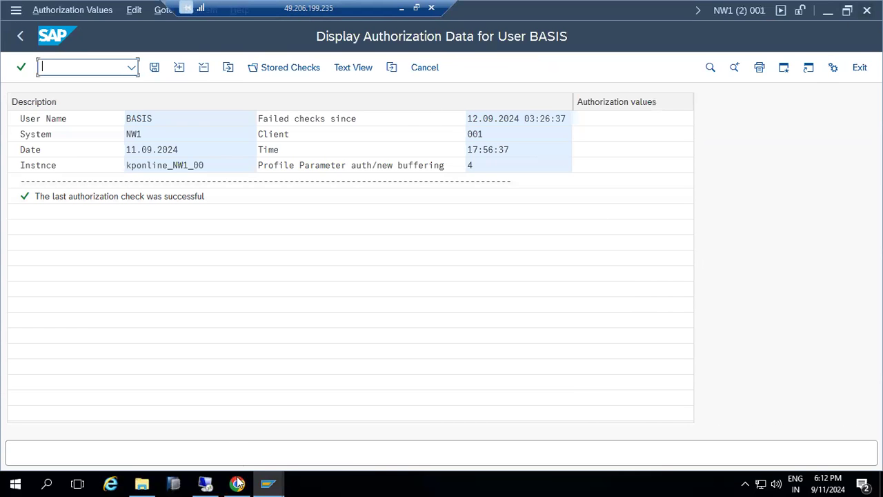
# Launch a connection to ECD from SAP Logon, close SAP Logon, and return to the Paint notes
pyautogui.moveTo(267, 483)
pyautogui.click(190, 419)
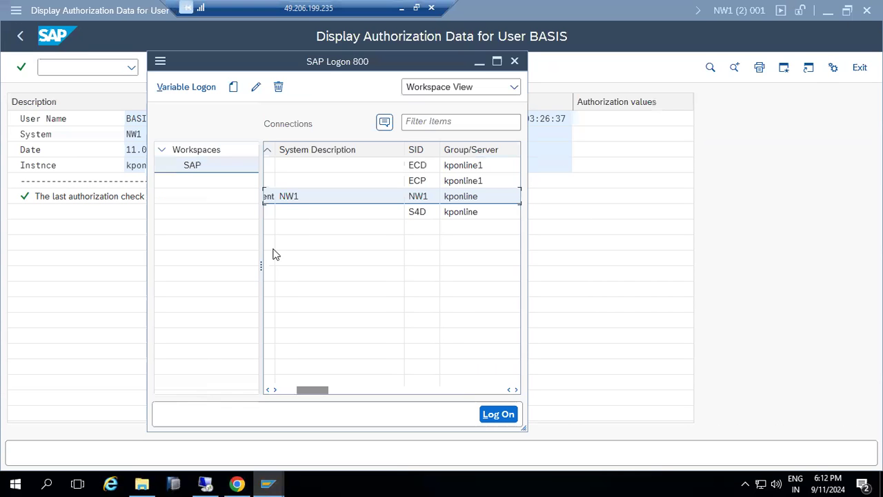
pyautogui.click(356, 169)
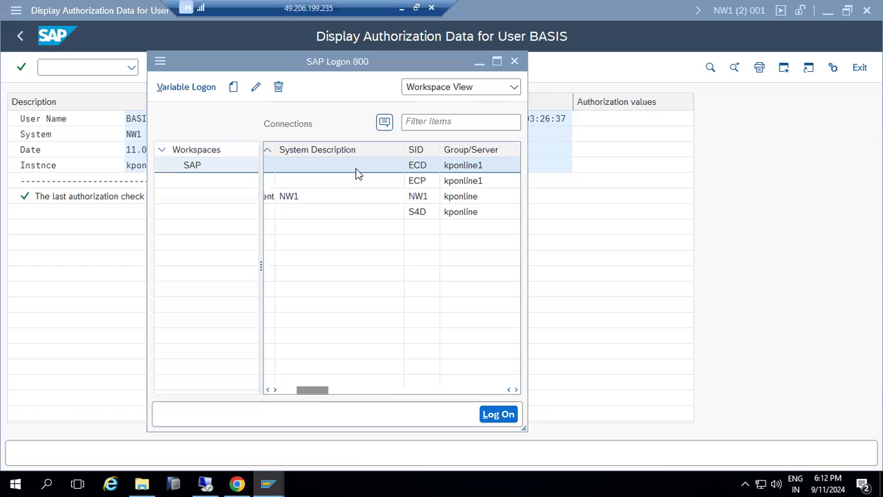
pyautogui.doubleClick(356, 173)
pyautogui.click(514, 61)
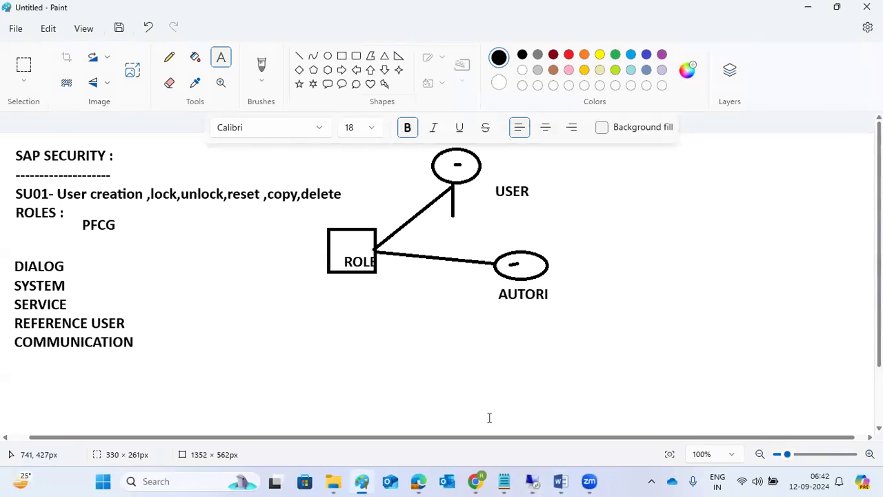
pyautogui.click(587, 481)
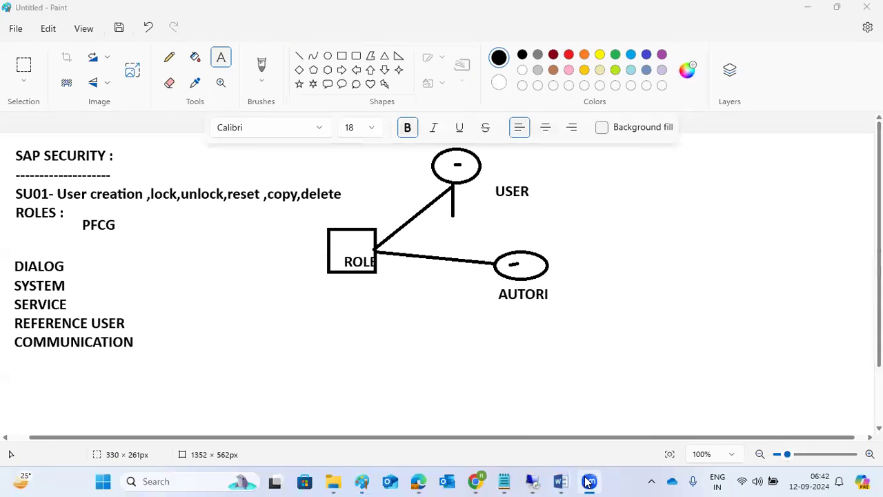